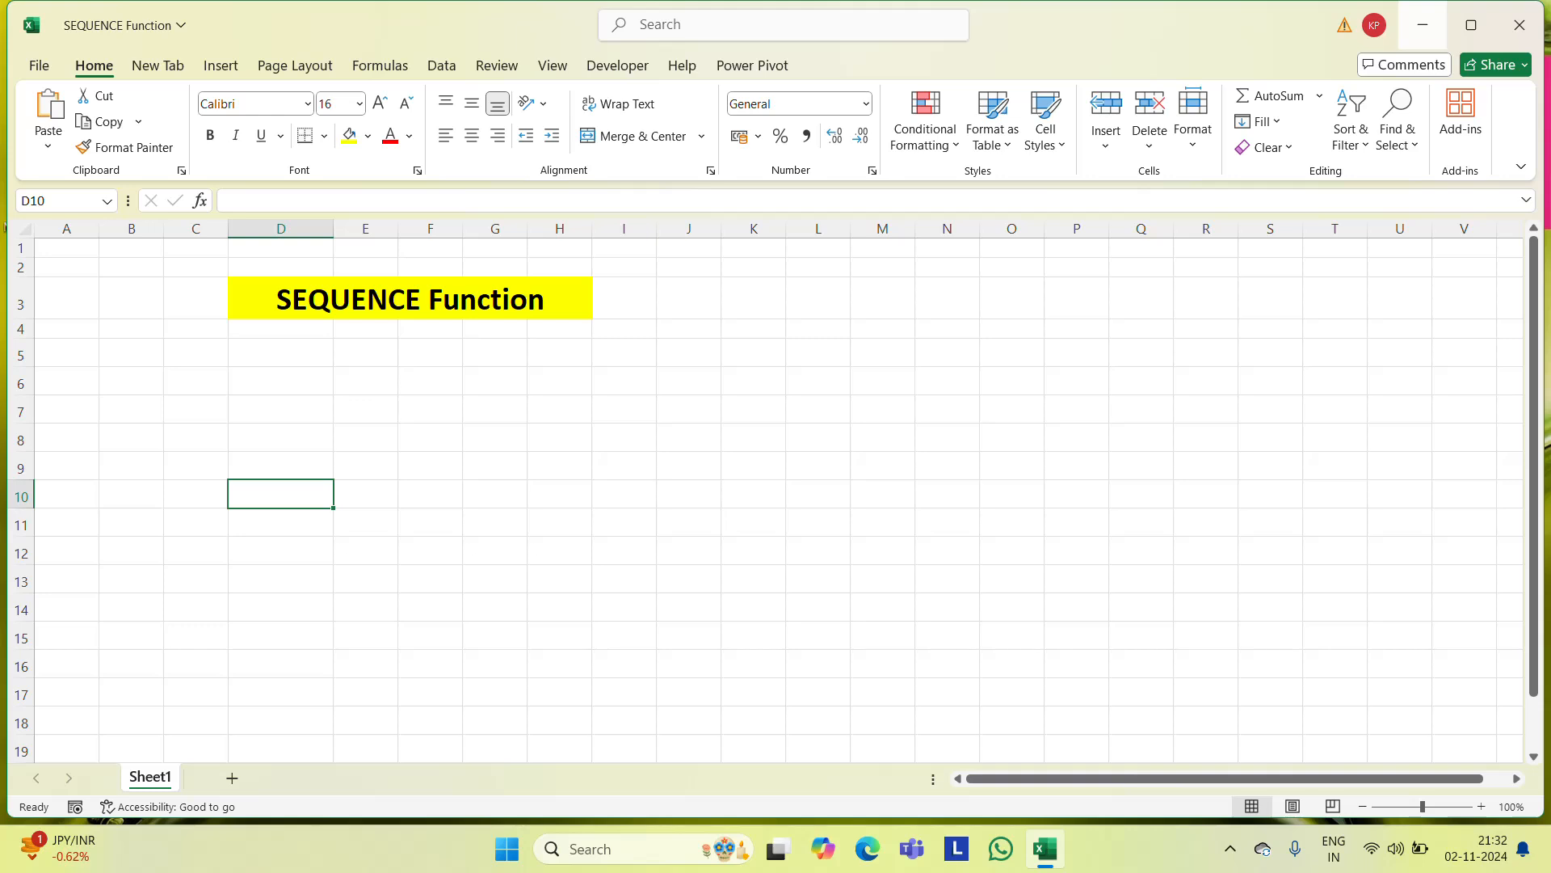
Step: Enter =SEQUENCE(10,8) in cell D5 to generate a grid of 10 rows and 8 columns
key("Up")
key("Up")
key("Up")
key("Up")
key("Up")
key("Up")
key("Down")
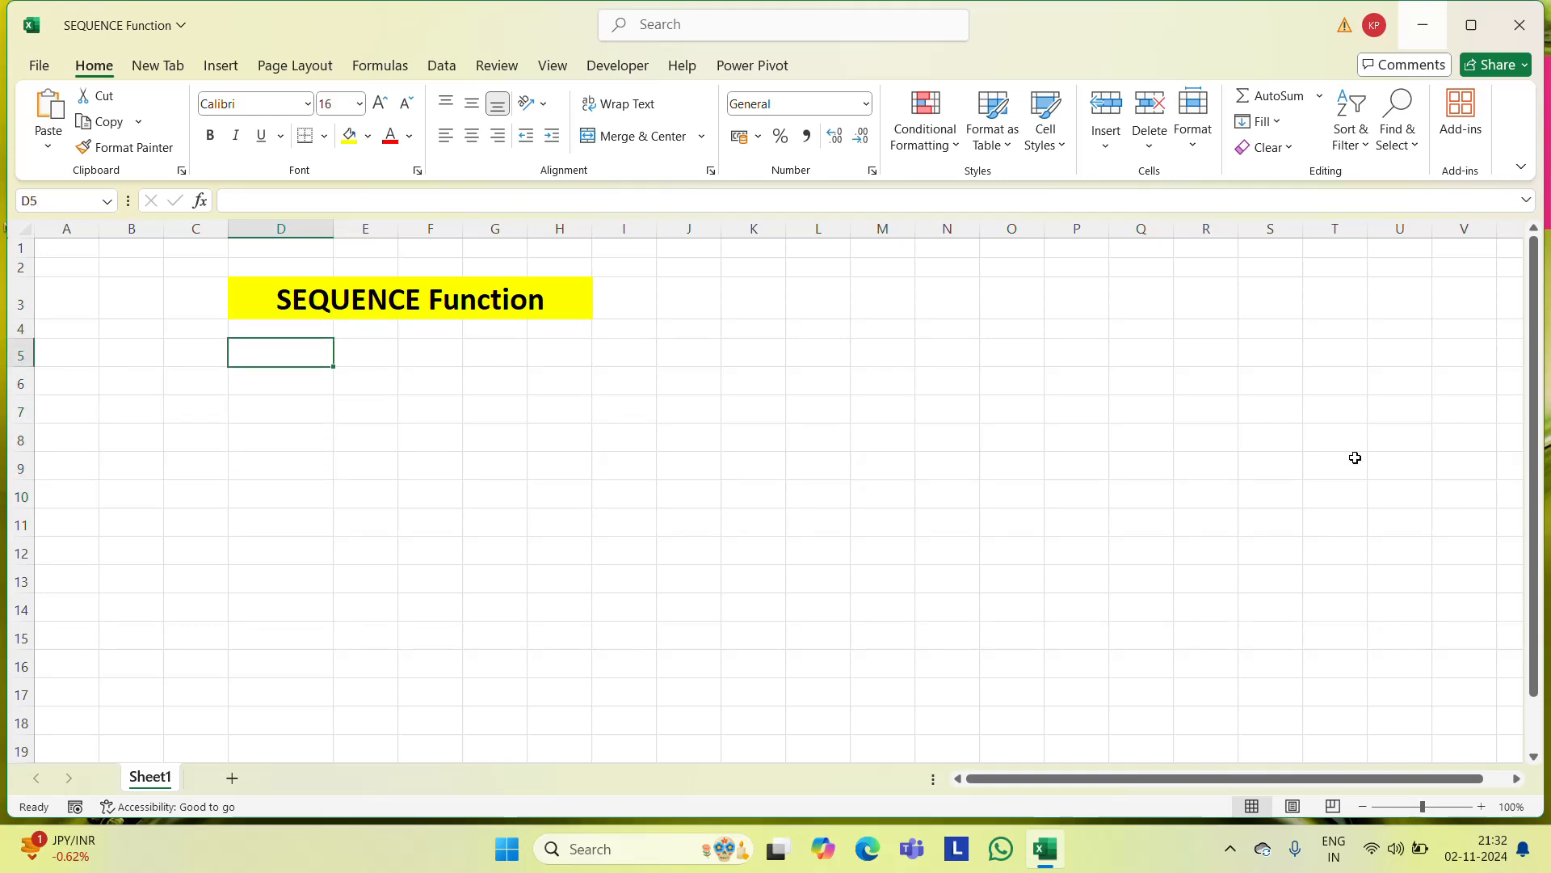
type("=seq")
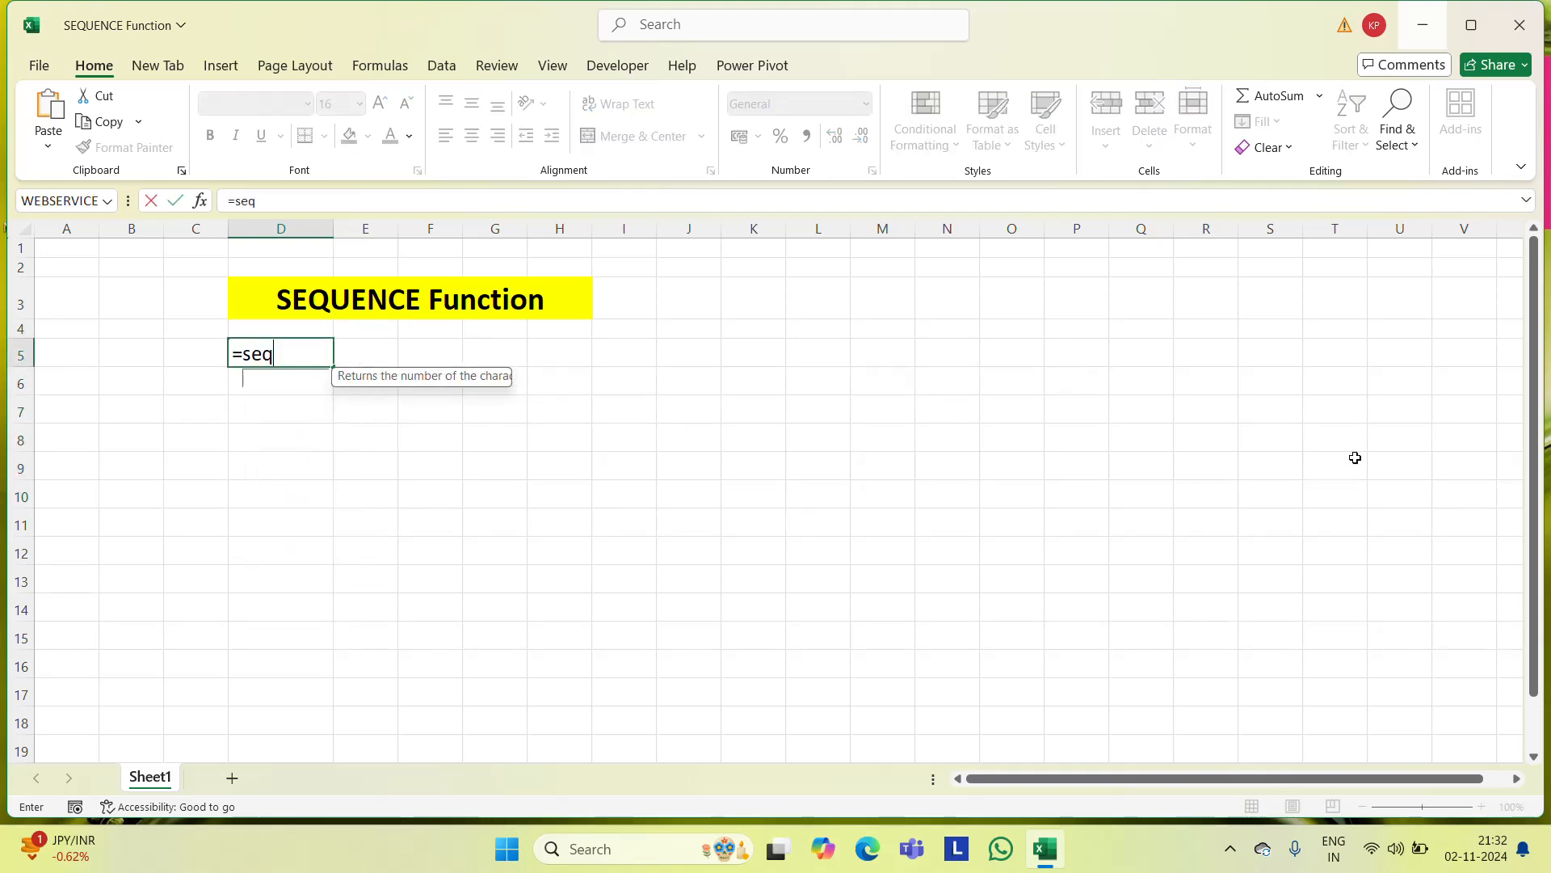
key("Tab")
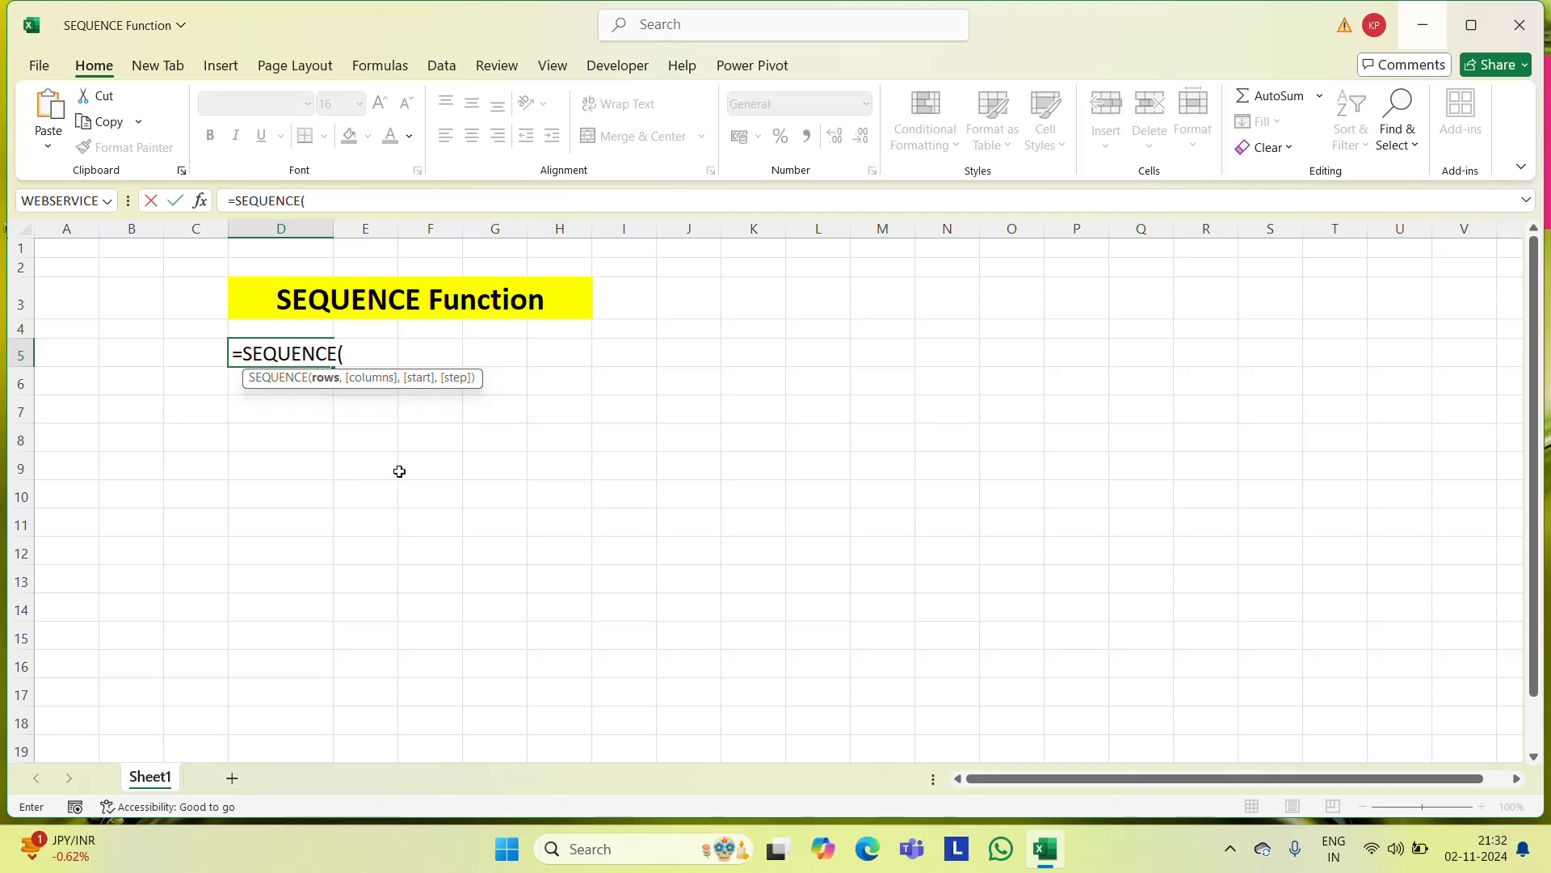
type("10,")
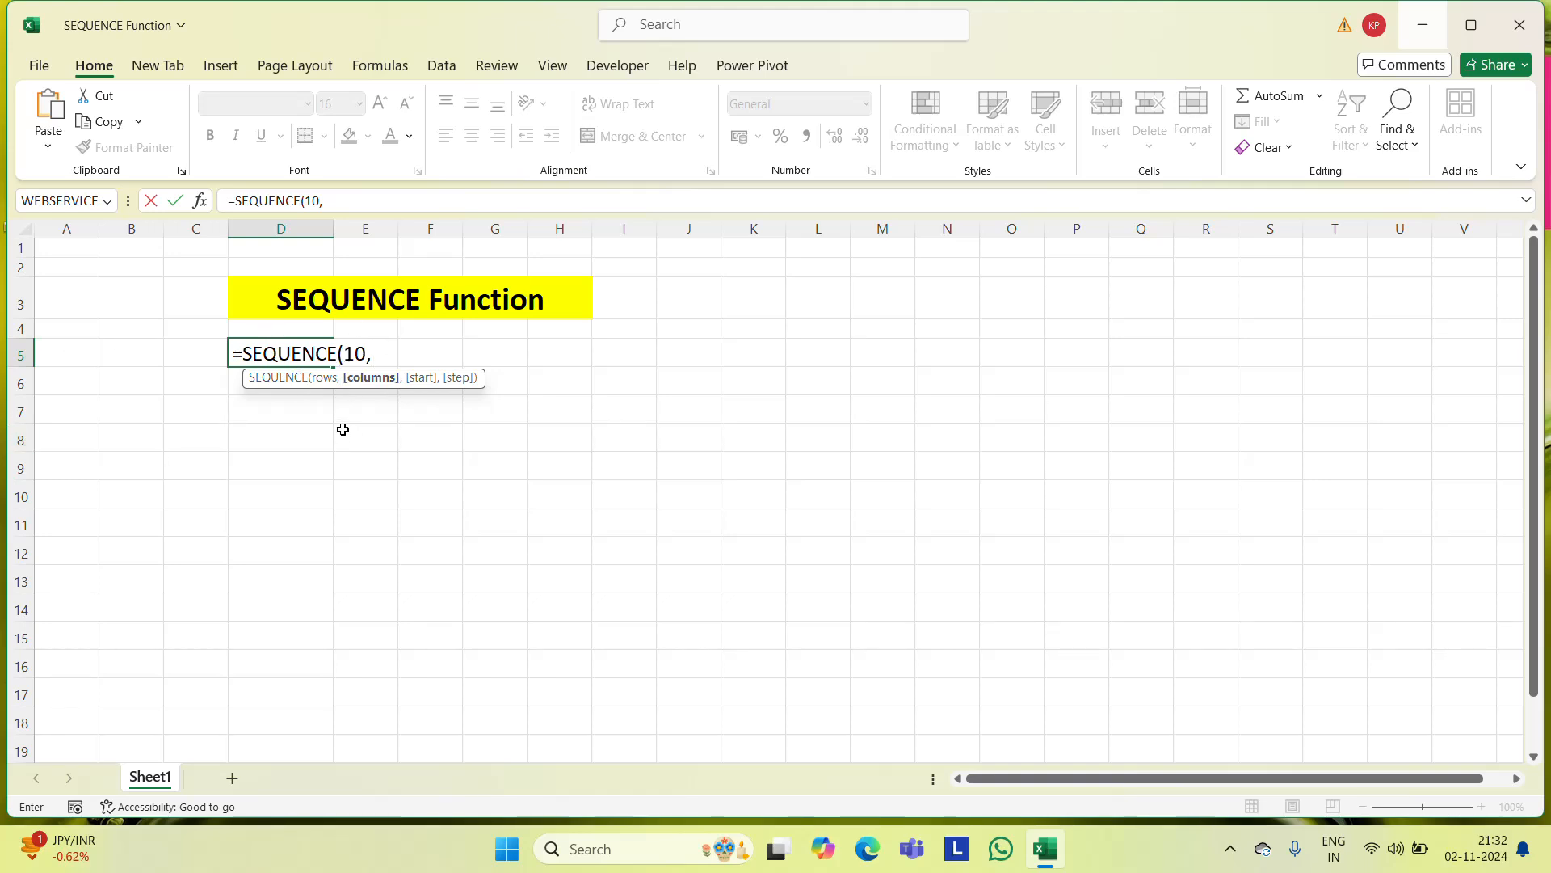
type("8")
key("ctrl+Return")
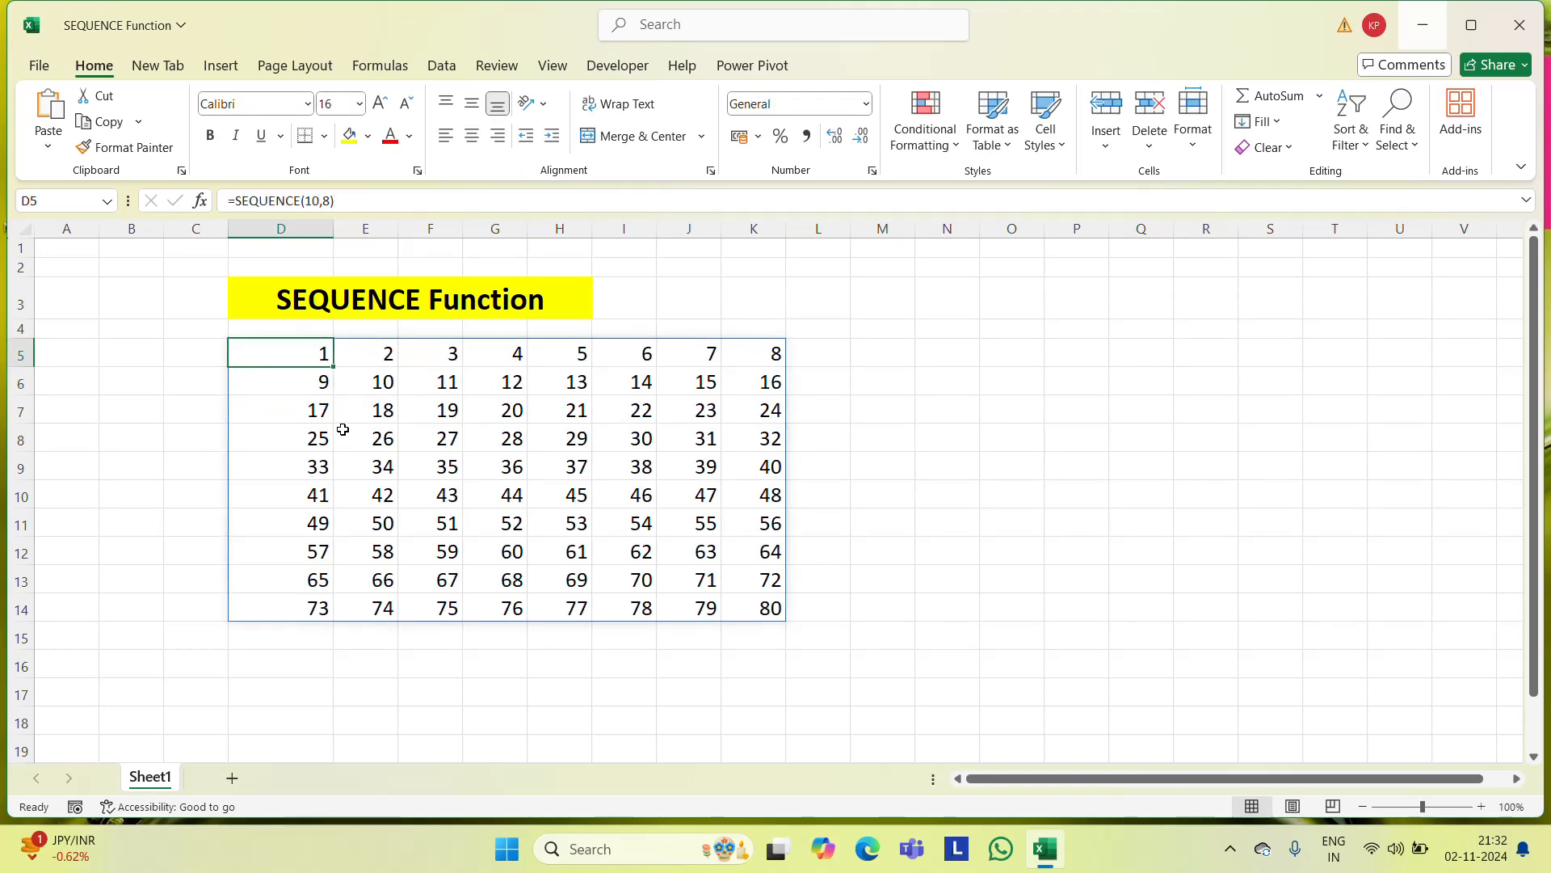
Step: Review the formula in D5 and check the cell counts of the grid's first column and first row
key("F2")
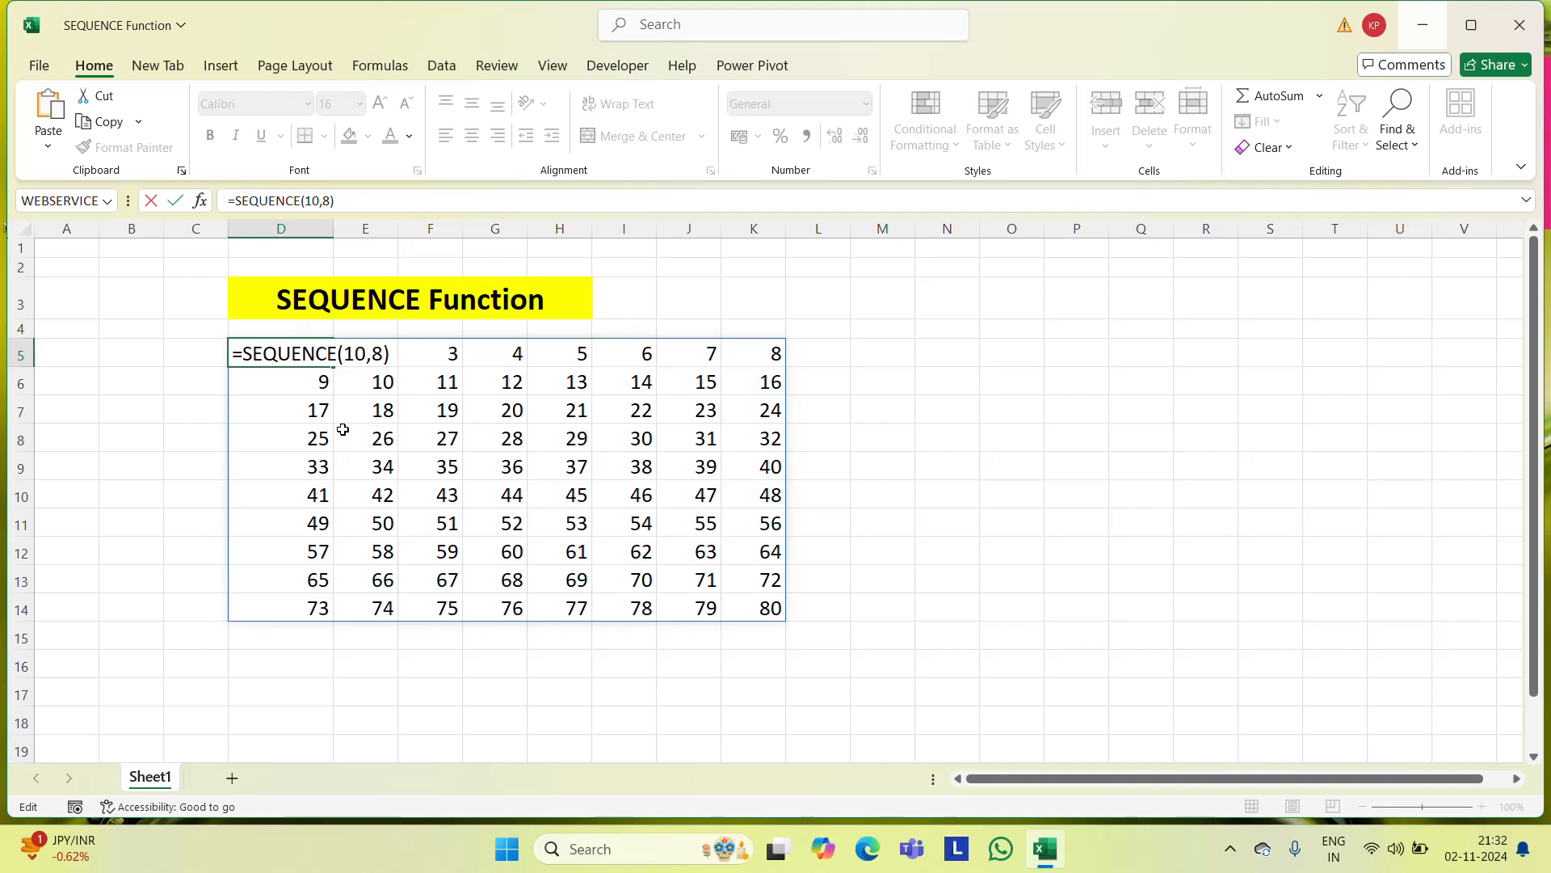
key("Escape")
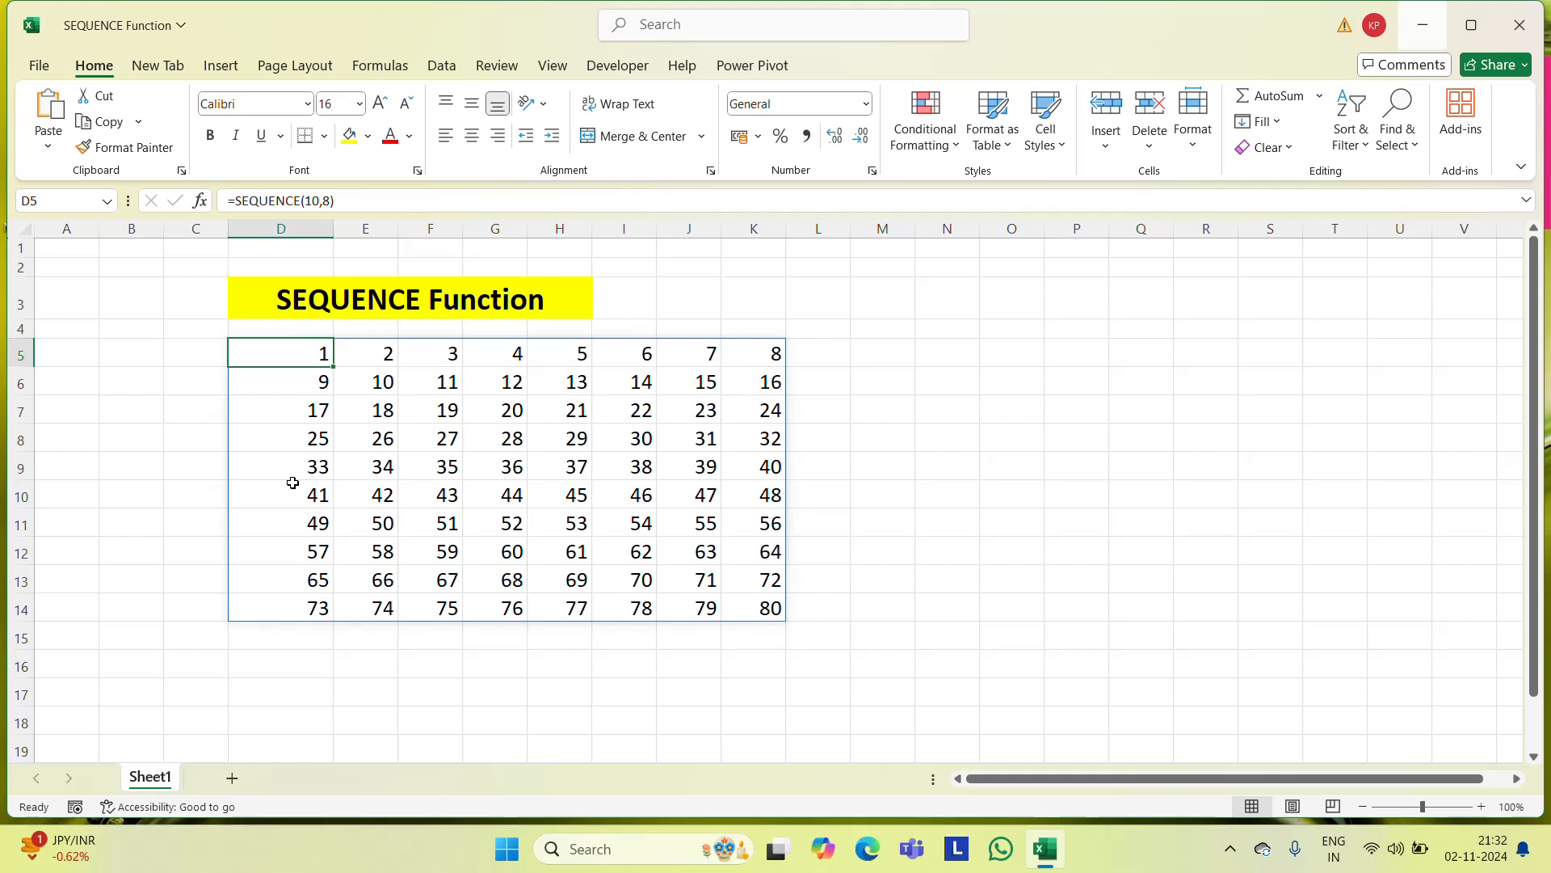
key("ctrl+shift+Down")
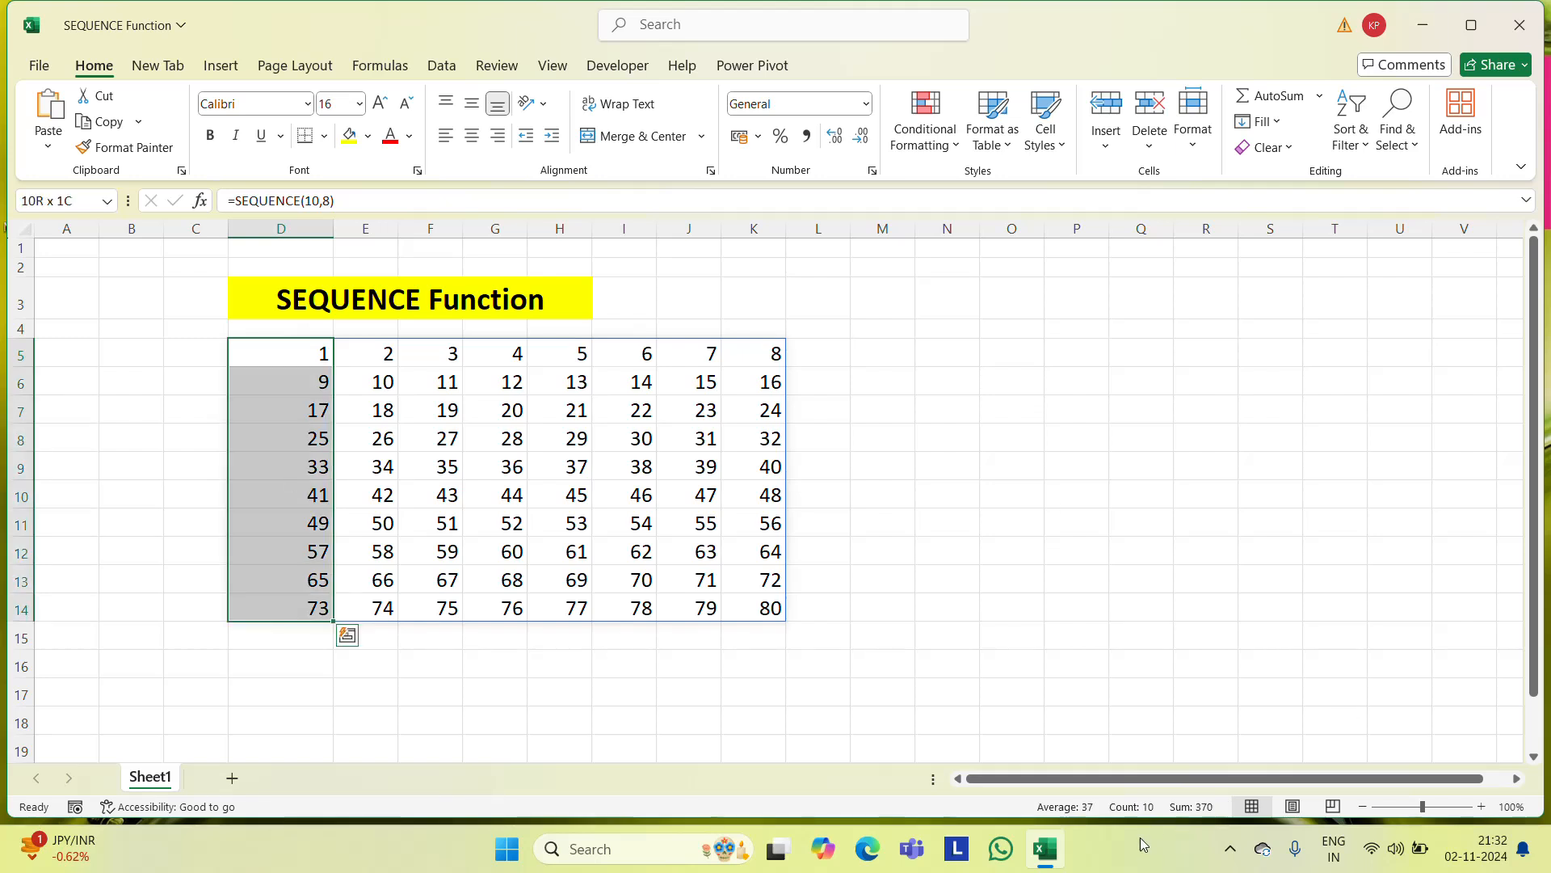
left_click(362, 364)
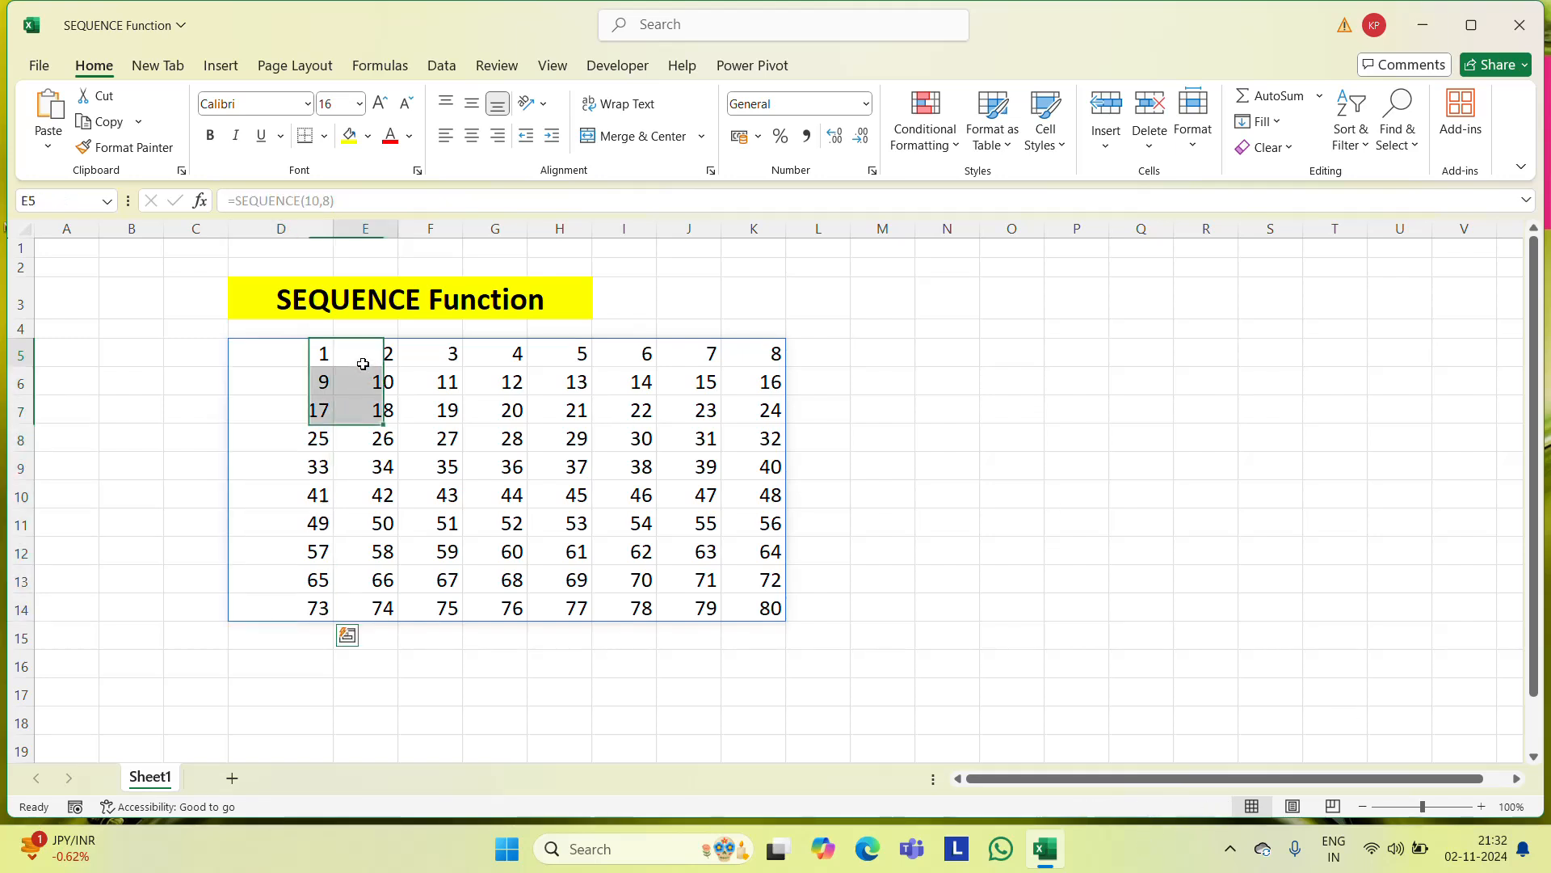
key("Left")
key("ctrl+shift+Right")
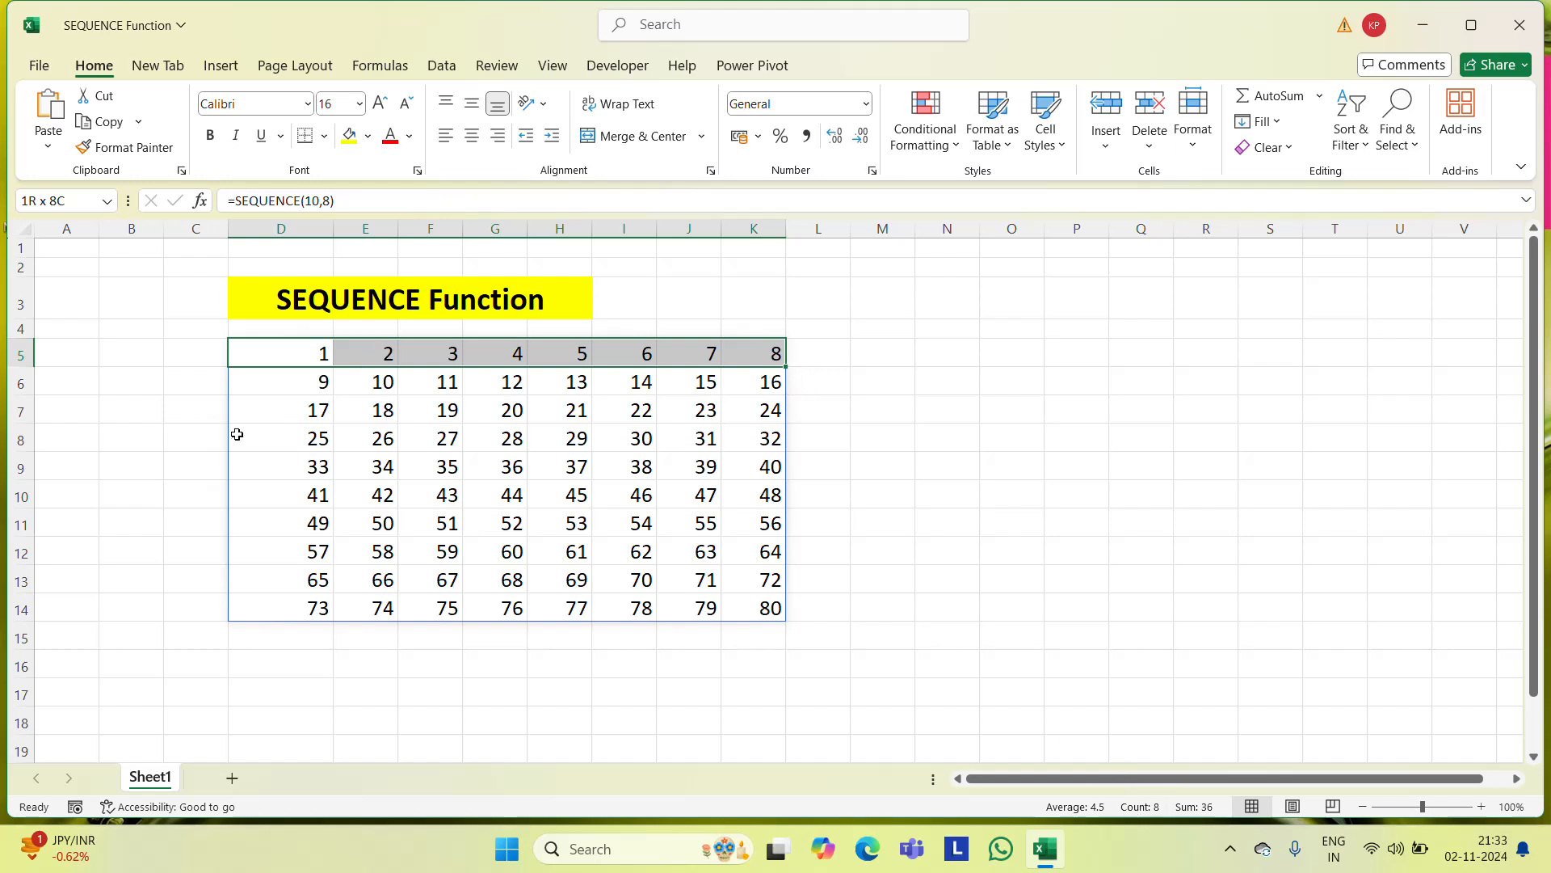
left_click(326, 388)
key("Up")
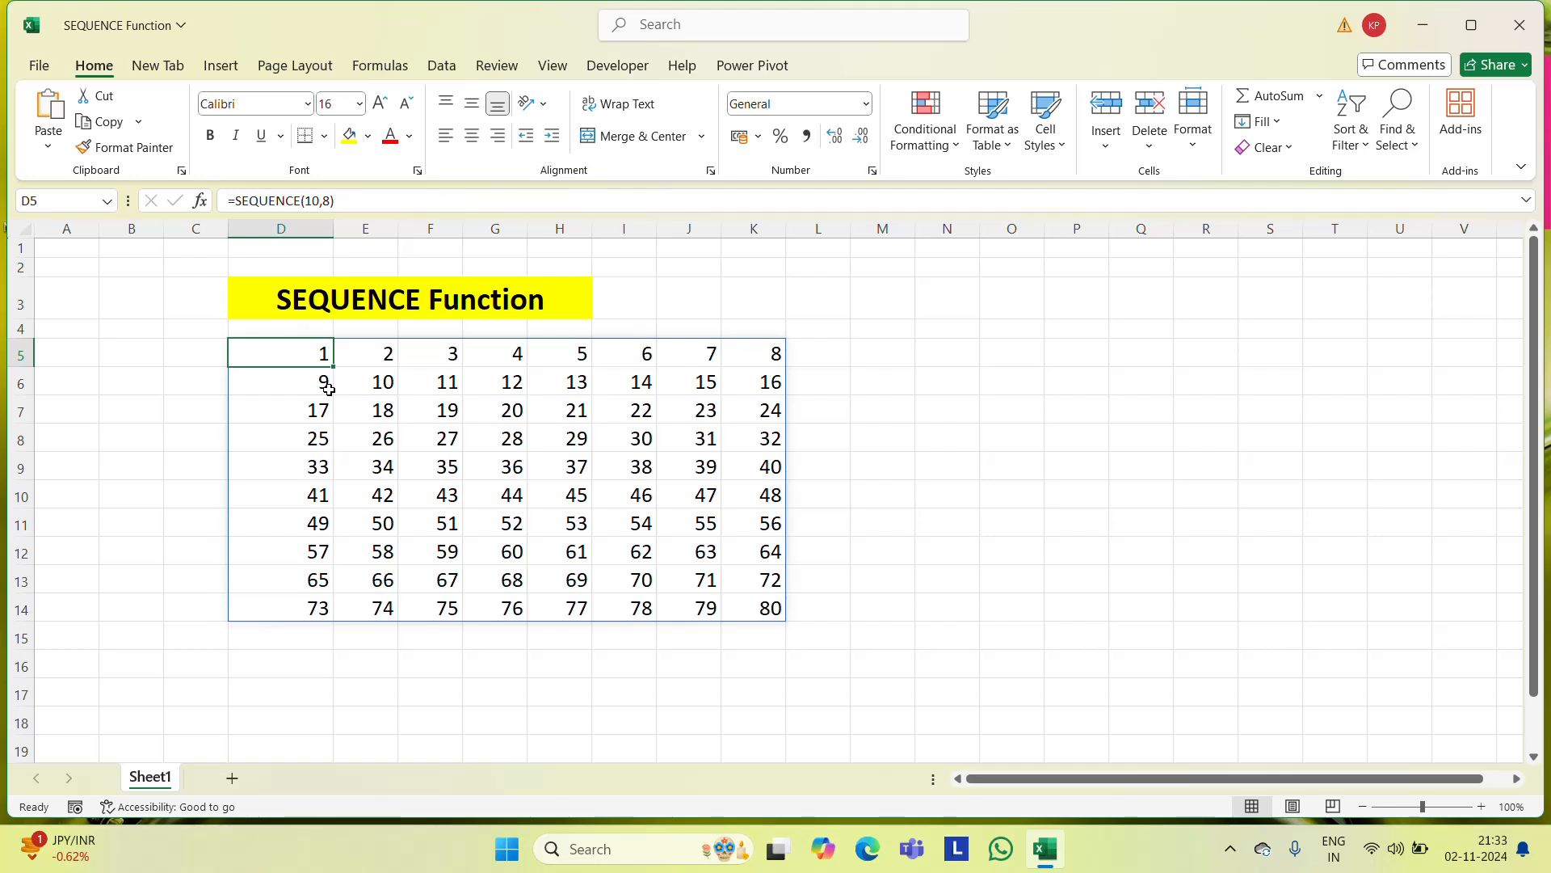
Step: Walk through the cells of the number grid row by row and down column D to examine the numbering order
key("Right")
key("Right")
key("Right")
key("Right")
key("Left")
key("Left")
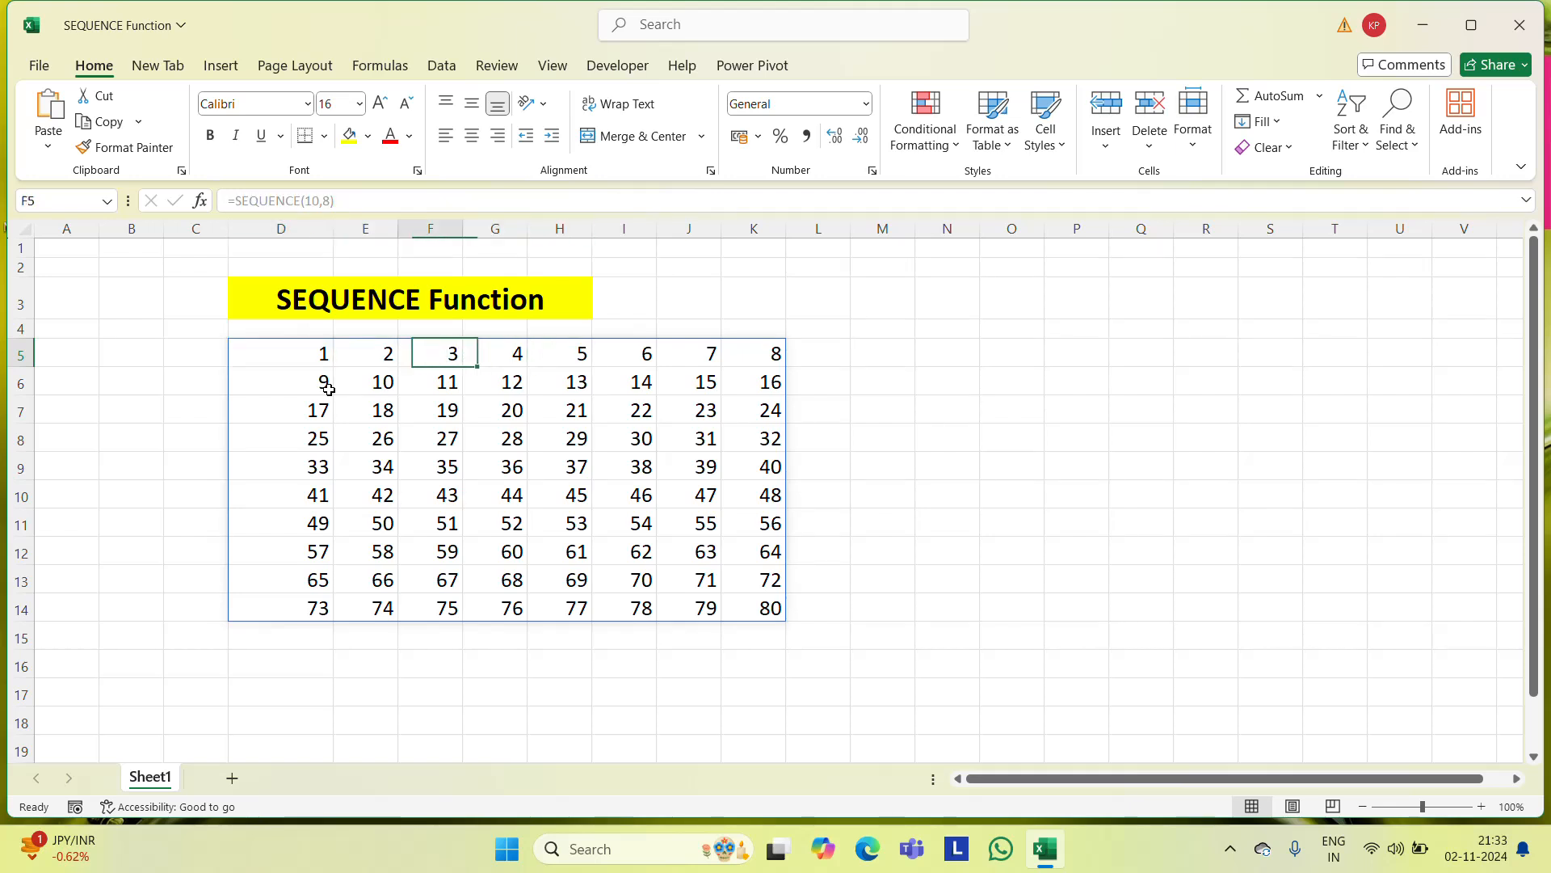
key("Left")
key("Right")
key("Right")
key("Right")
key("Right")
key("Right")
key("Right")
key("Down")
key("Left")
key("Left")
key("Left")
key("Left")
key("Left")
key("Left")
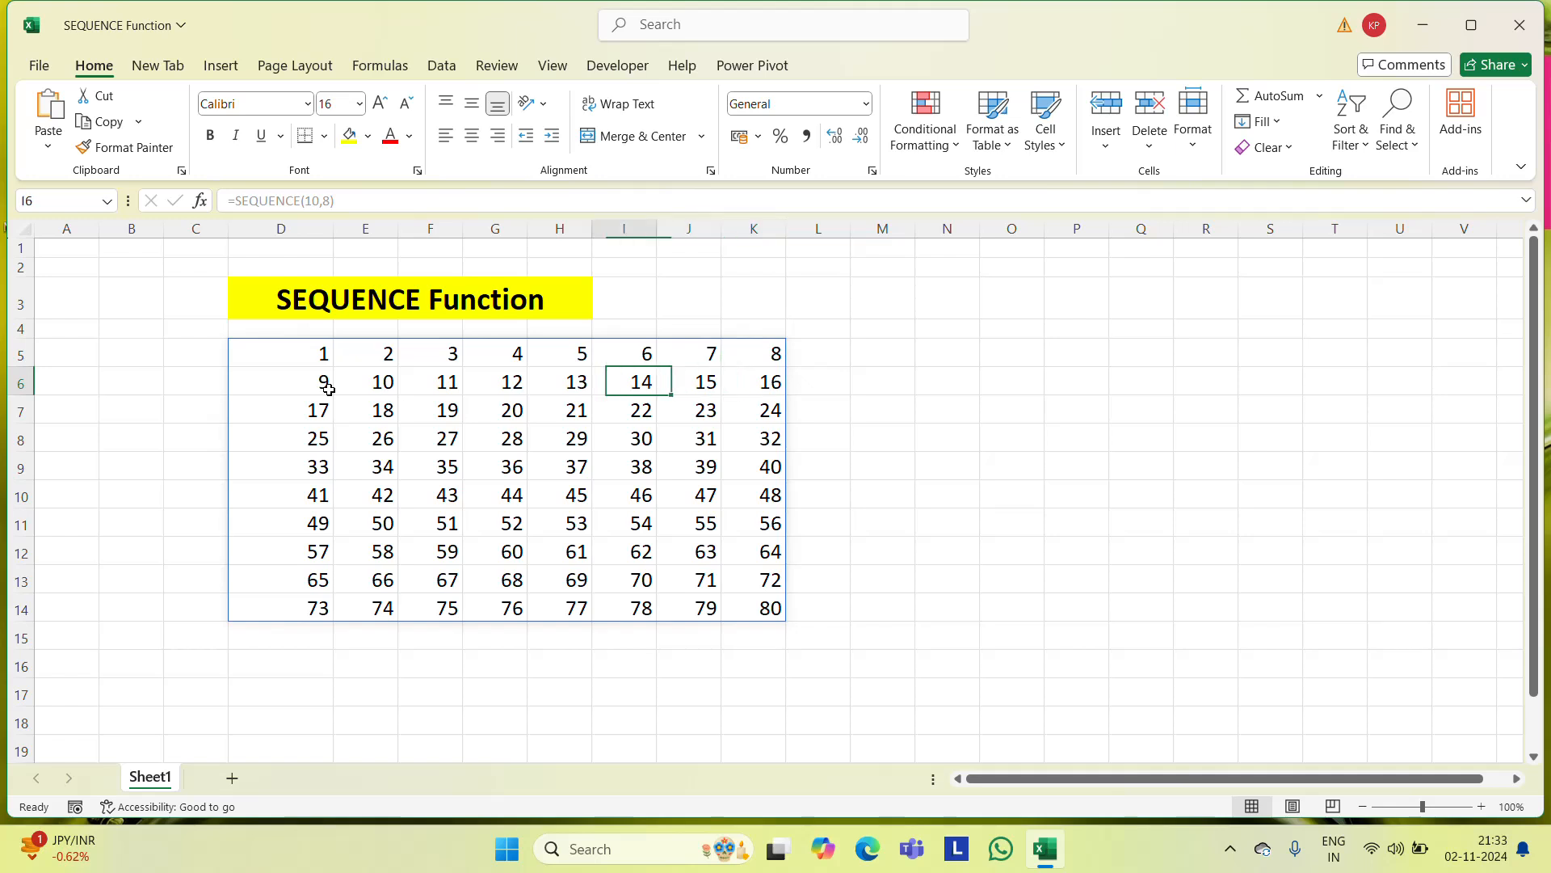
key("Right")
key("Right")
key("Right")
key("Right")
key("Right")
key("Right")
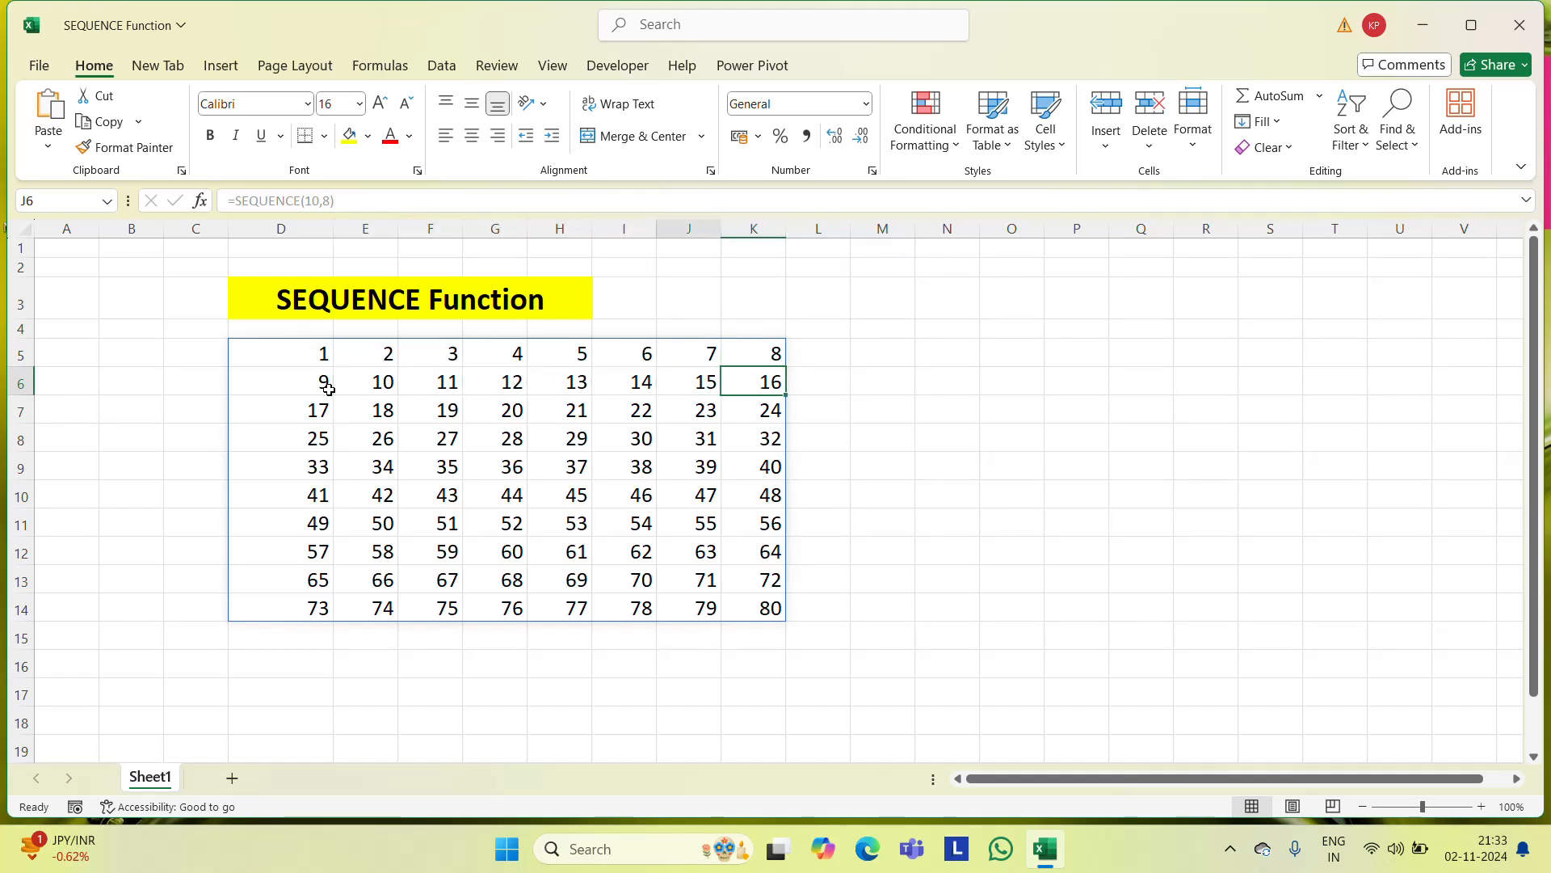
key("Left")
key("Left")
key("Left")
key("Left")
key("Left")
key("Left")
key("Down")
key("Down")
key("Down")
key("Down")
key("Down")
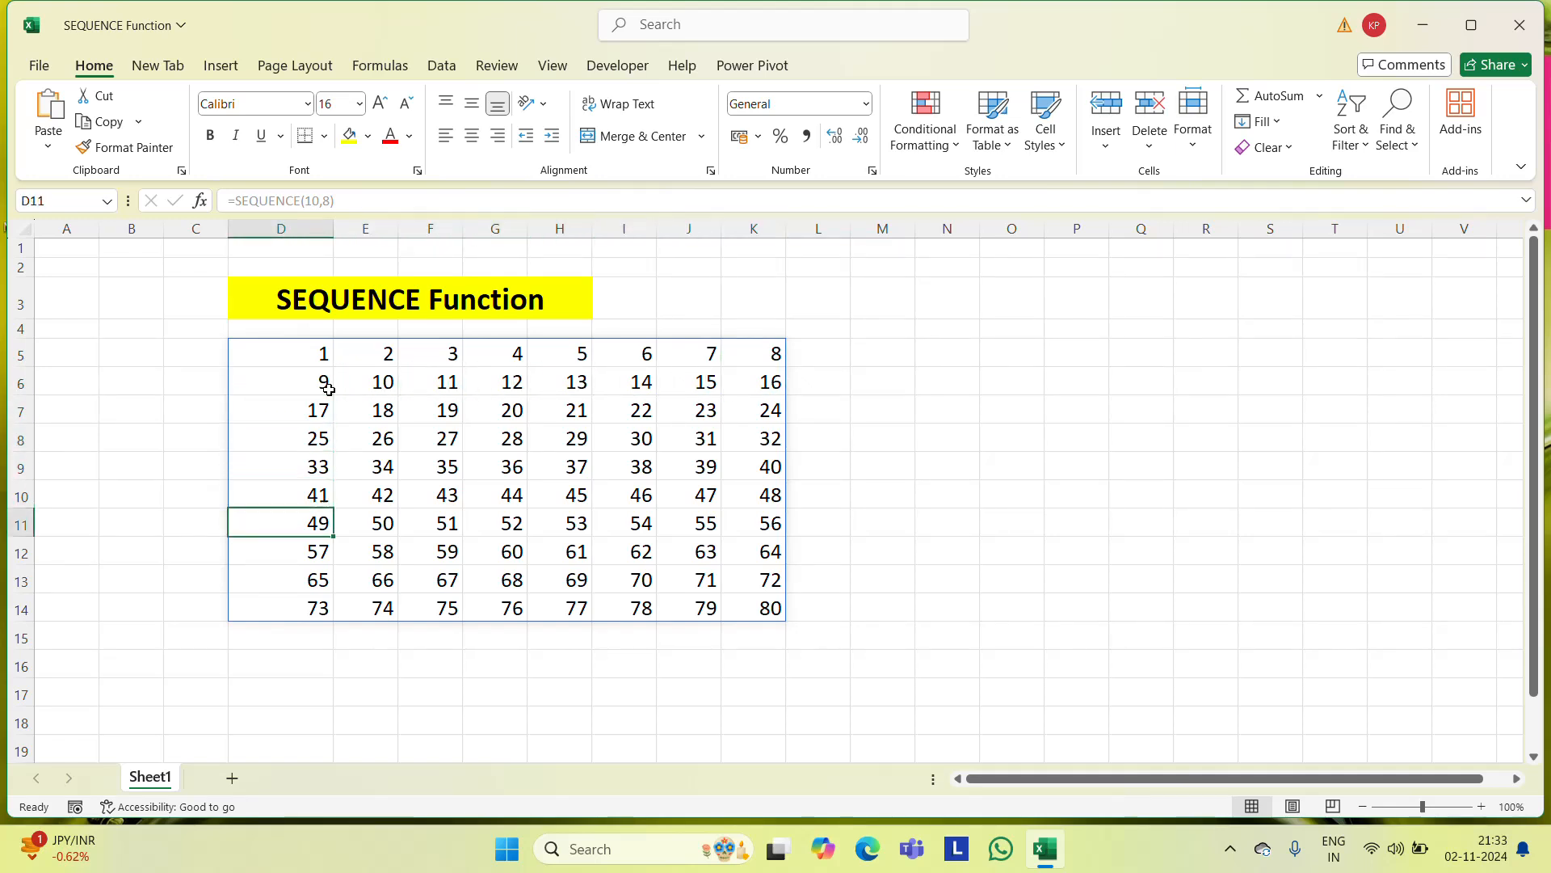
key("Down")
key("Down")
key("Down")
key("Up")
key("Up")
key("Up")
key("Up")
key("Up")
key("Up")
key("Up")
key("Up")
key("Up")
key("Up")
key("Up")
key("Up")
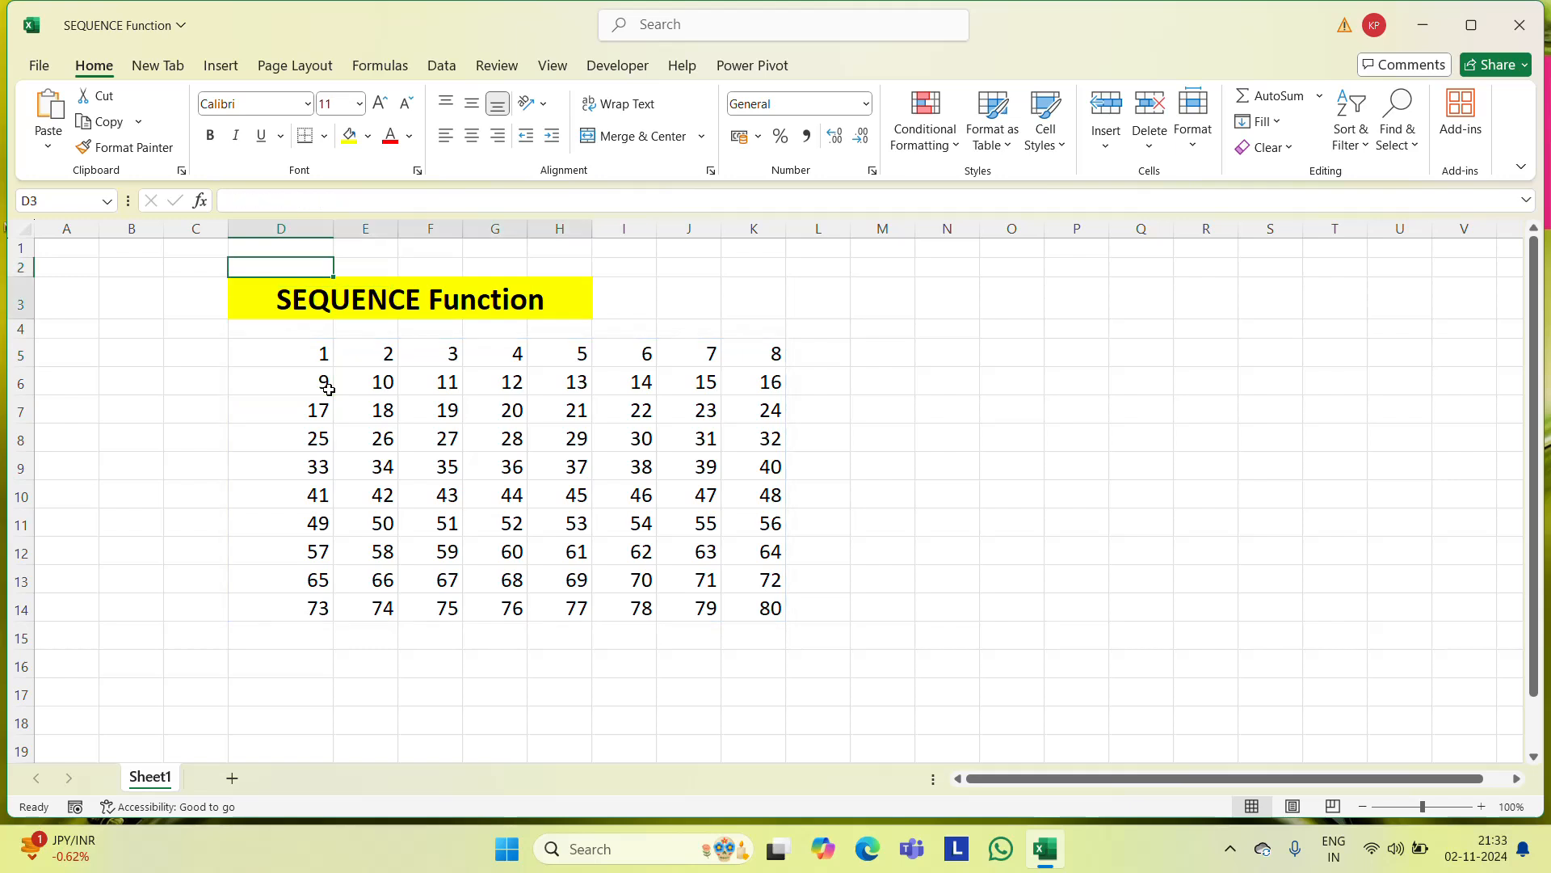
key("Down")
key("Down")
key("Down")
key("Down")
key("Up")
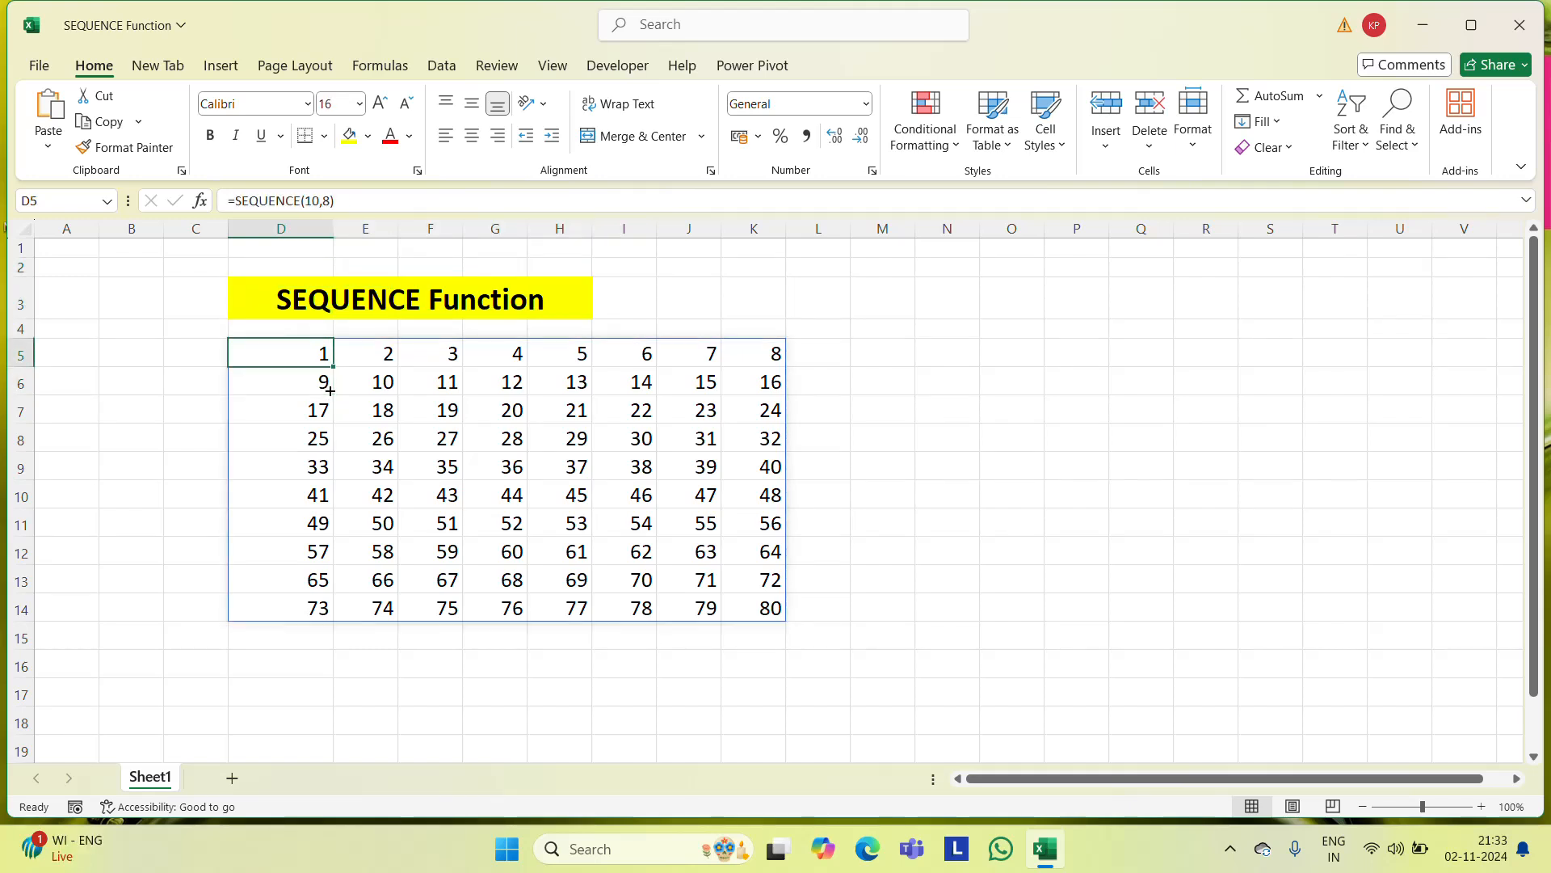
Step: Delete the two-dimensional SEQUENCE formula from cell D5
key("F2")
key("Escape")
key("Delete")
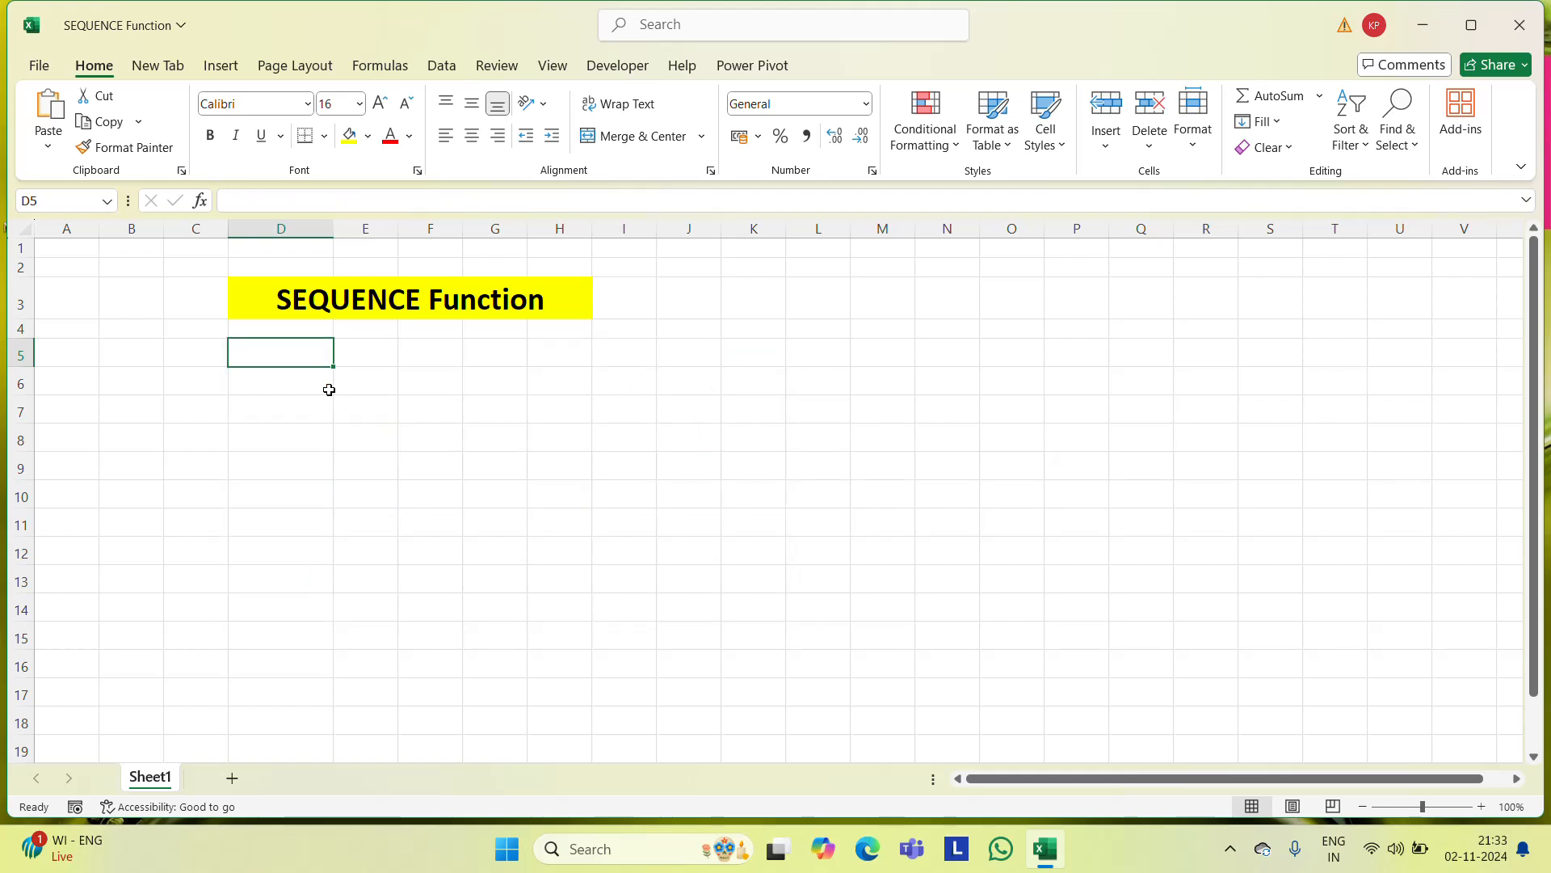
Step: Enter =SEQUENCE(10) in cell D5 to number a single column of 10 rows
type("=seq")
key("Tab")
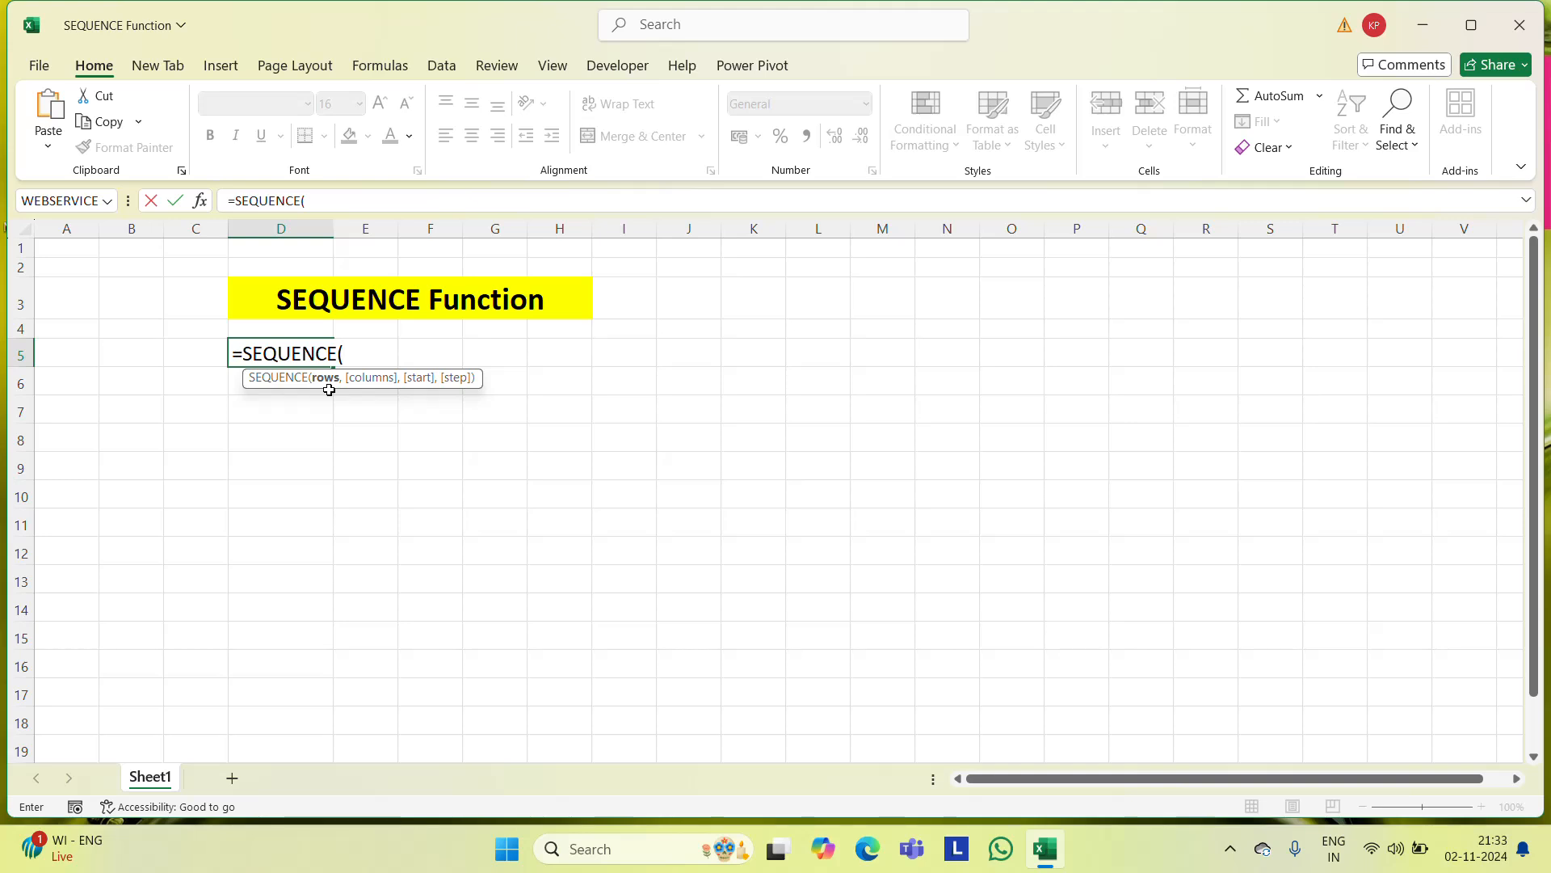
type("10")
key("Return")
key("Up")
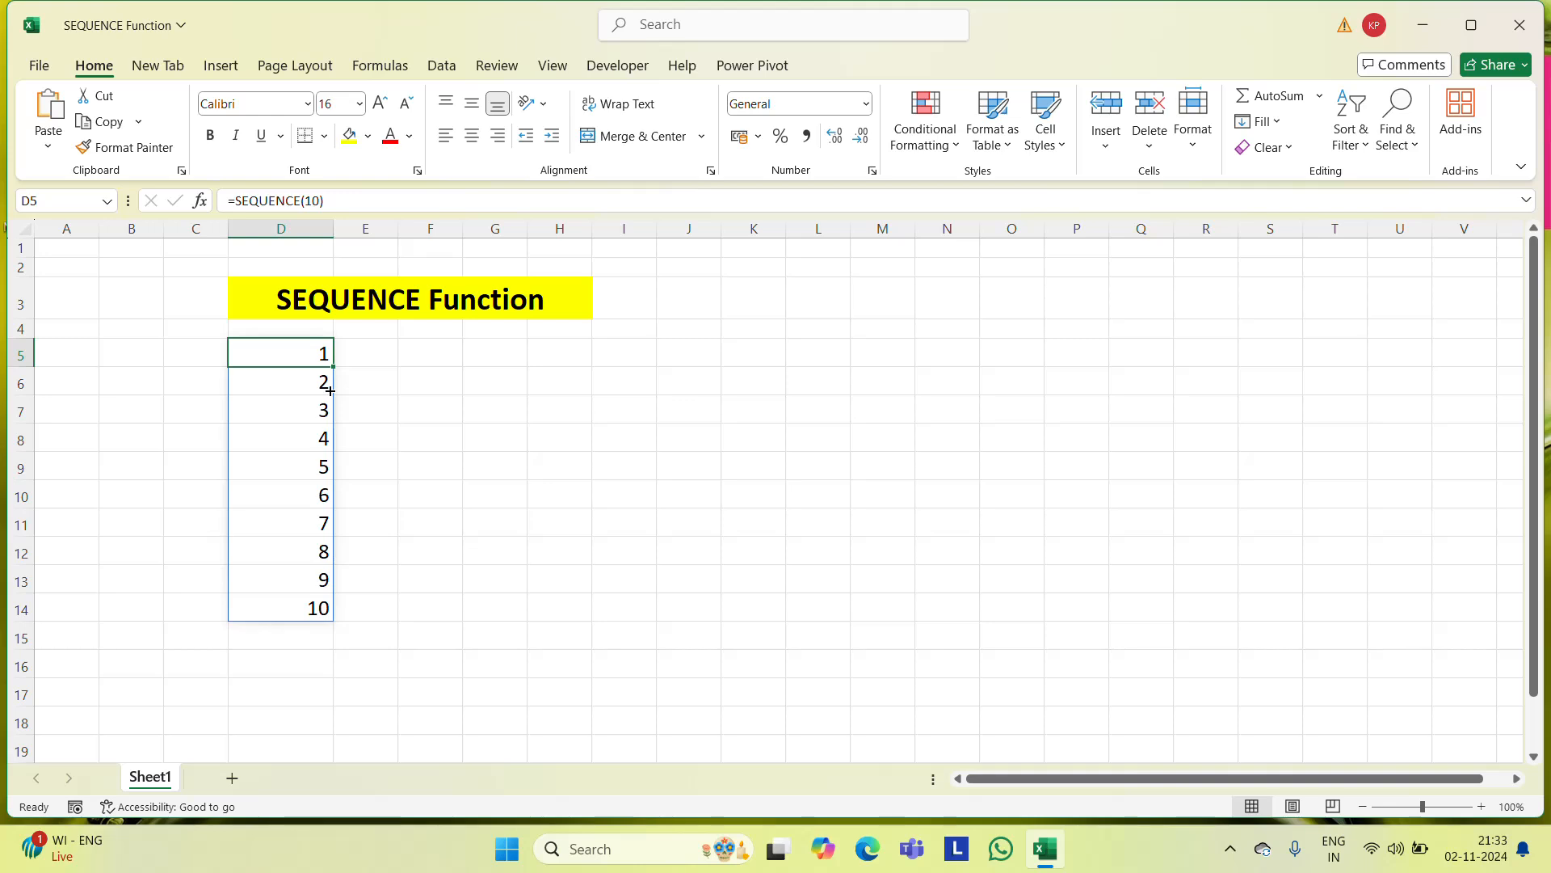
Step: Replace the formula in cell D5 with =SEQUENCE(50) to number 50 rows
key("Delete")
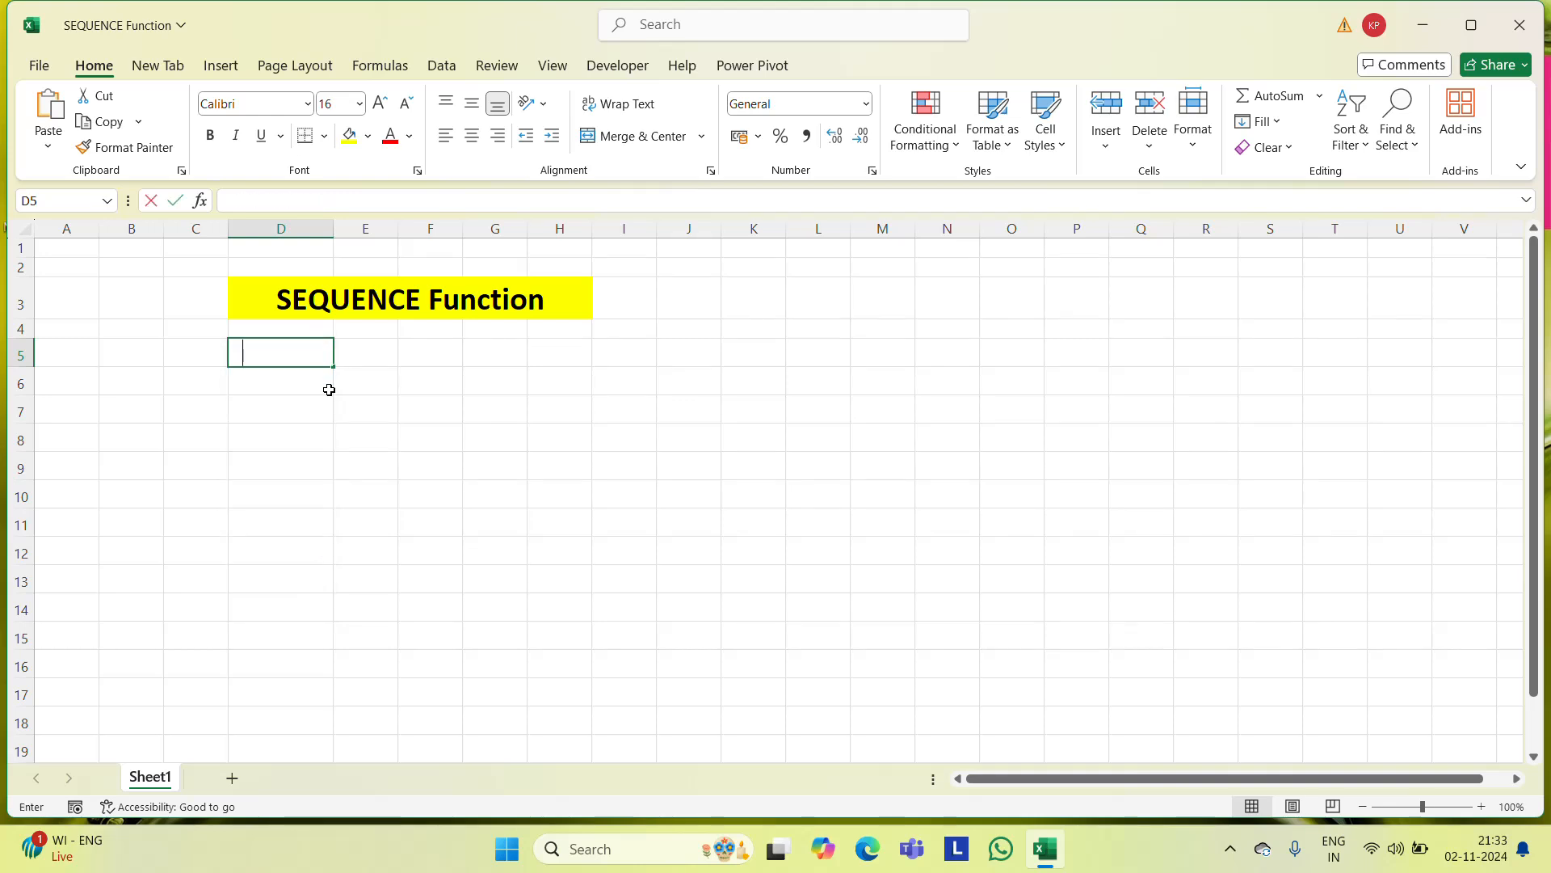
type("=seq")
key("Tab")
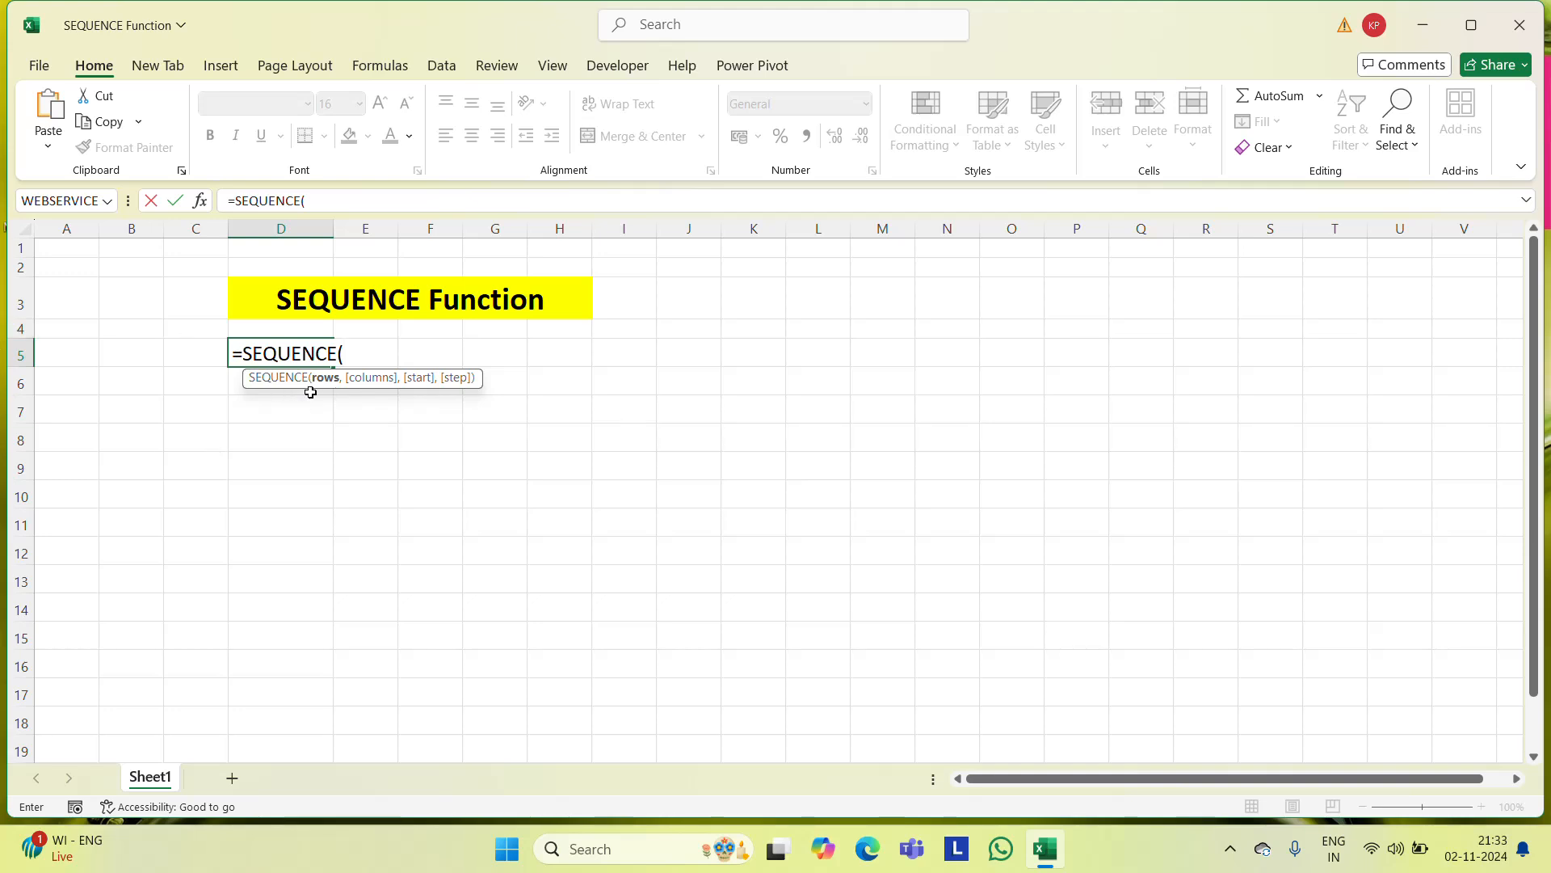
type("50")
key("Return")
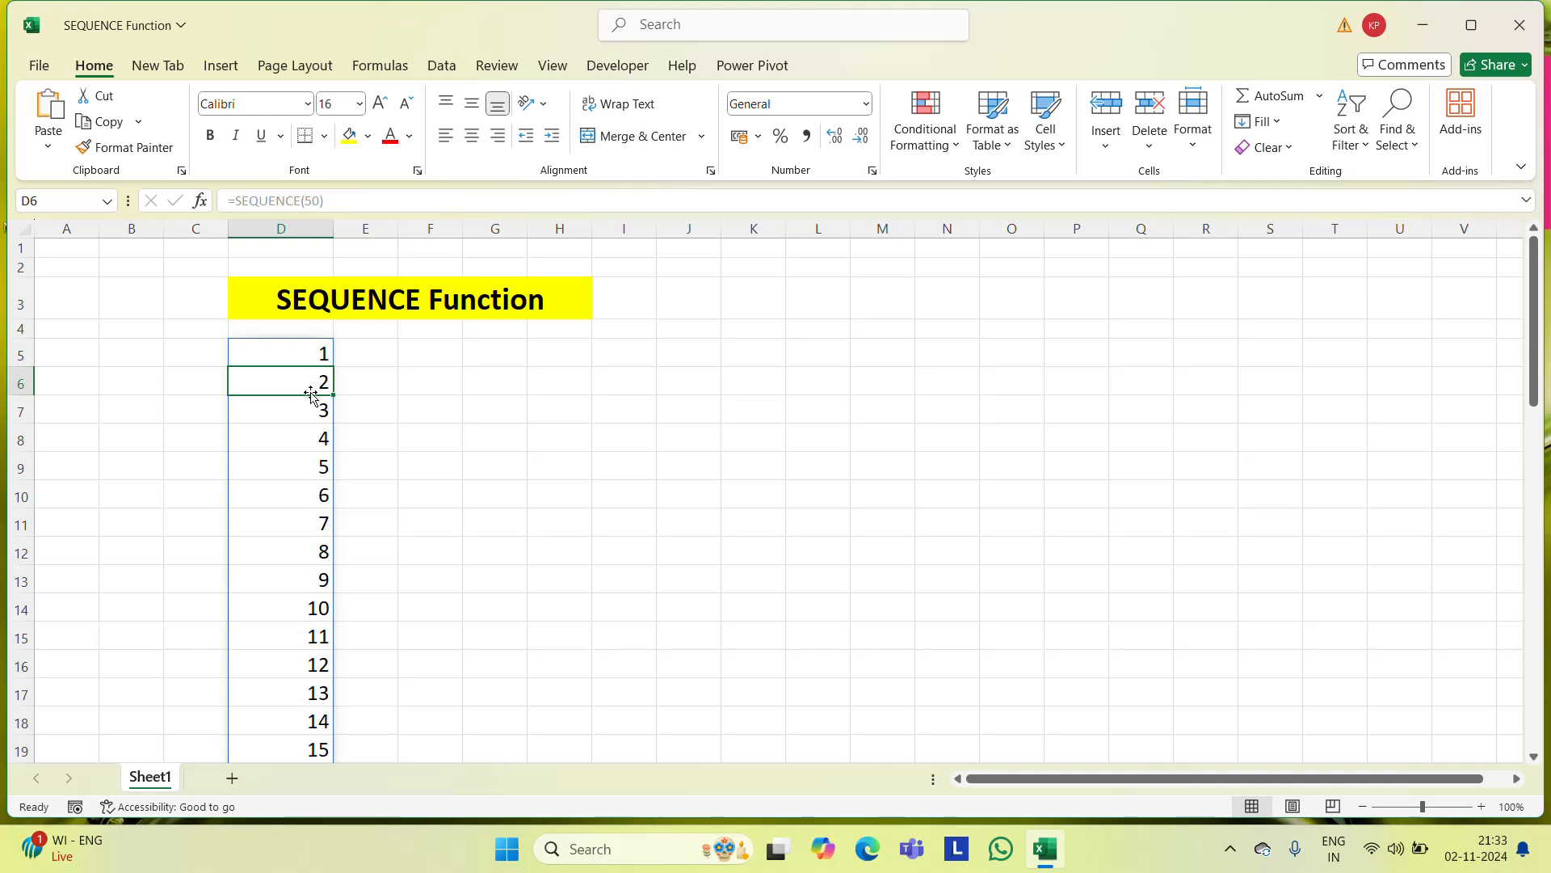
Step: Centre the whole spilled number column starting at D5 and close the Windows Security notification
key("Up")
key("ctrl+shift+Down")
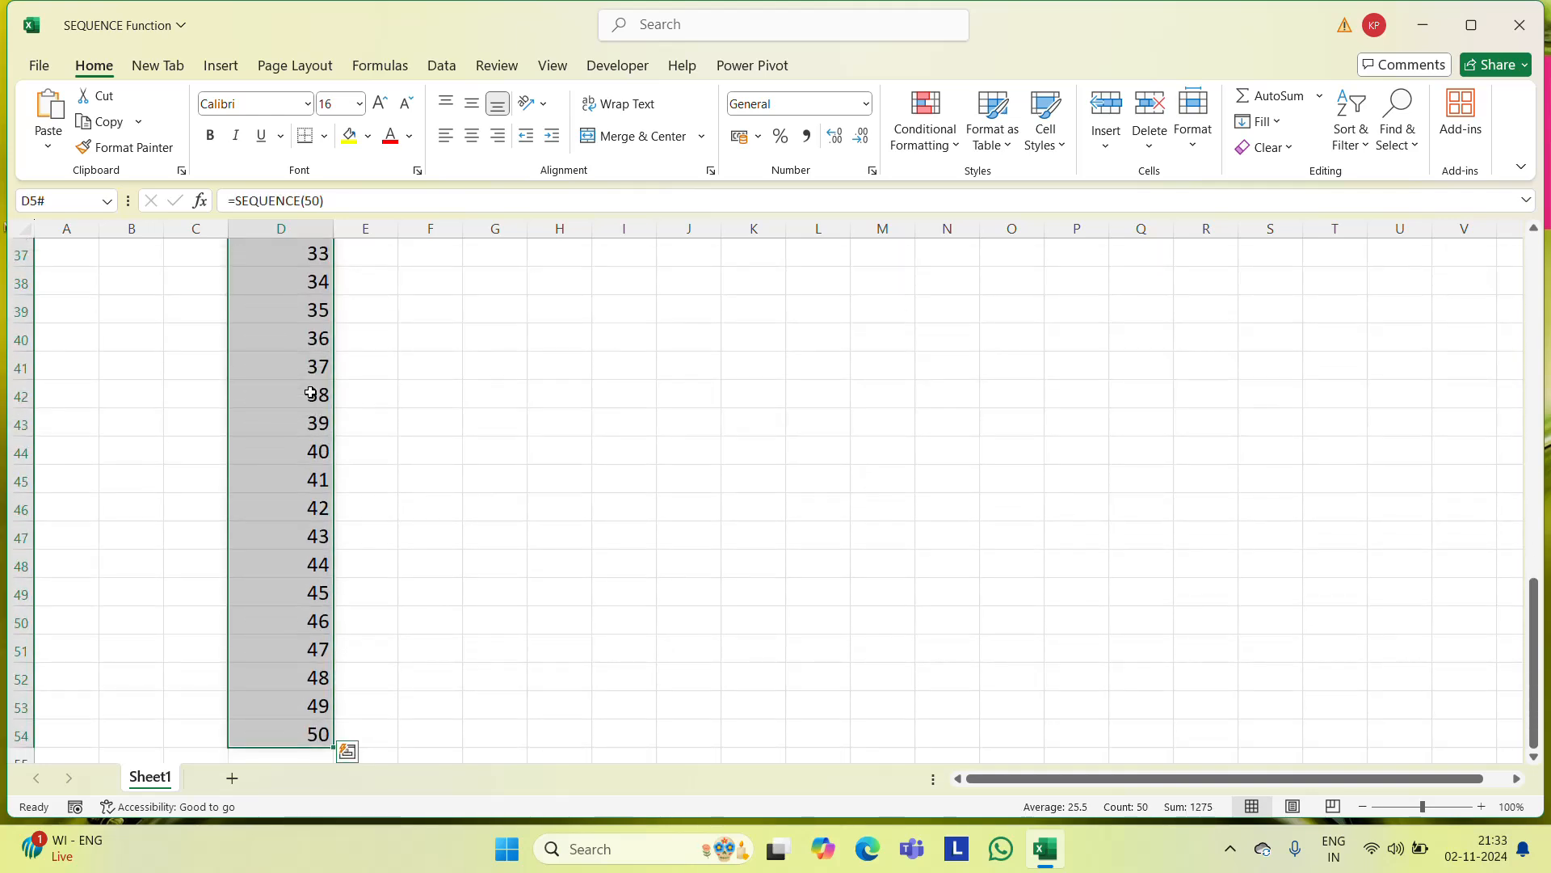
left_click(471, 135)
scroll(87, 343, "up", 12)
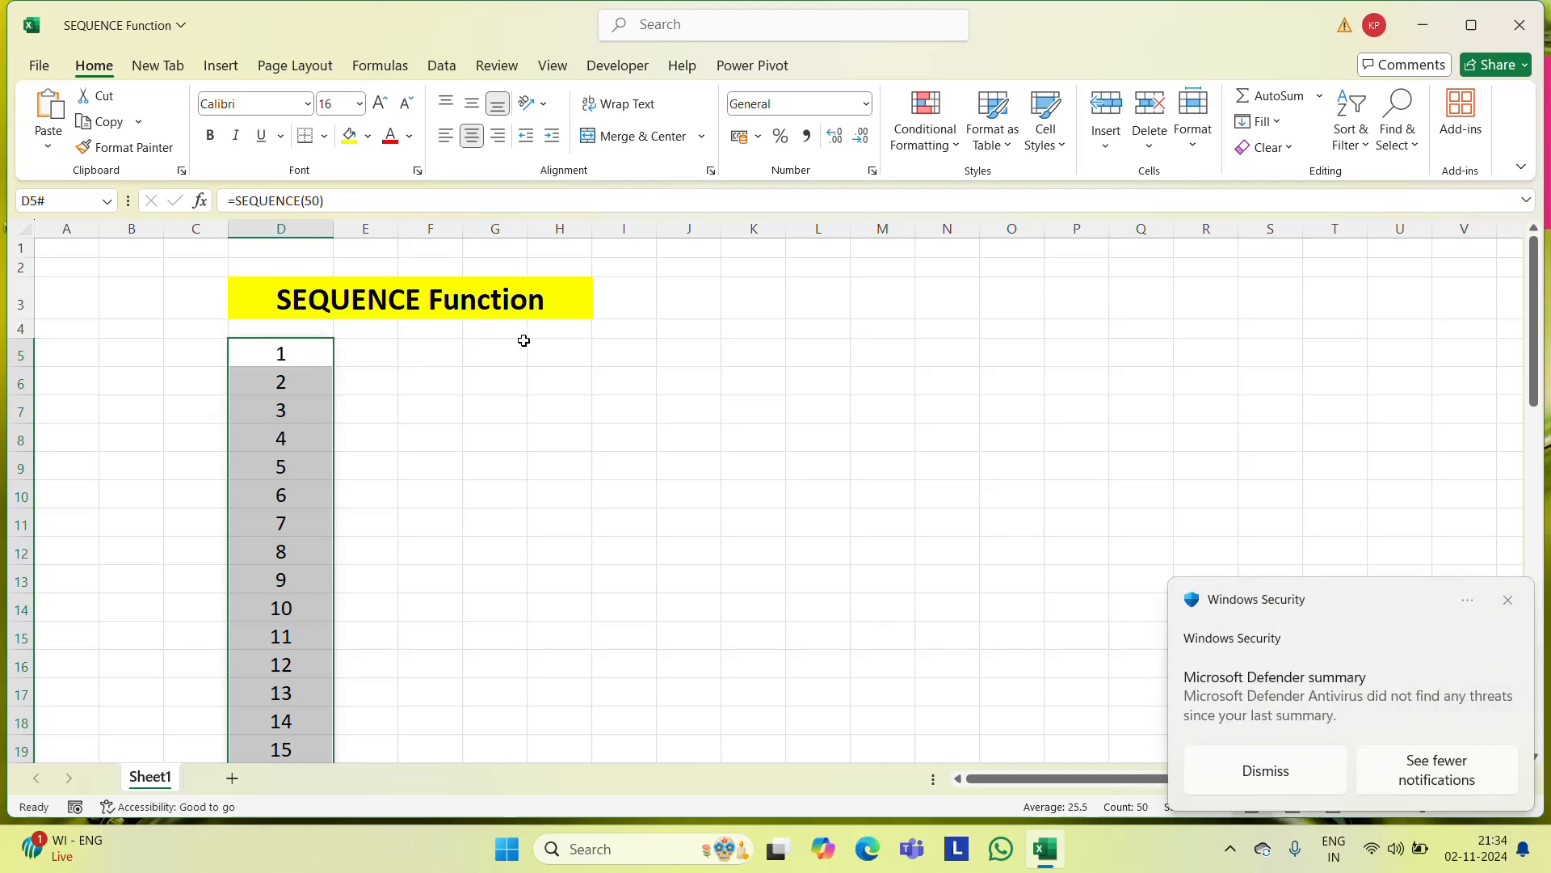
left_click(1507, 599)
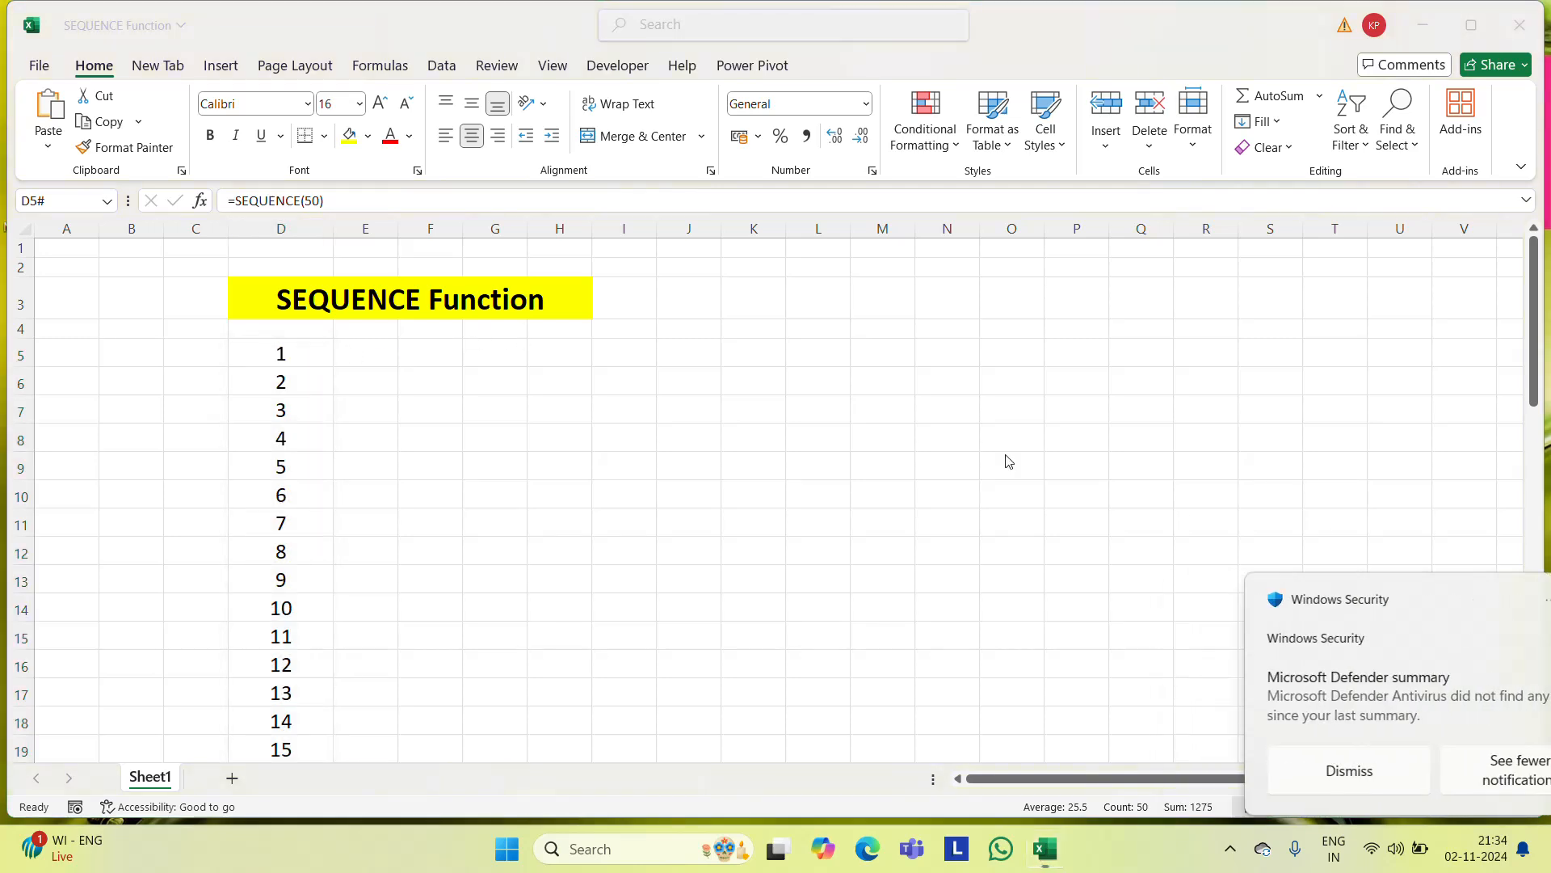
Step: Enter 1 and 2 in cells I5 and I6 and fill the series down to I16
left_click(624, 353)
type("1")
key("Return")
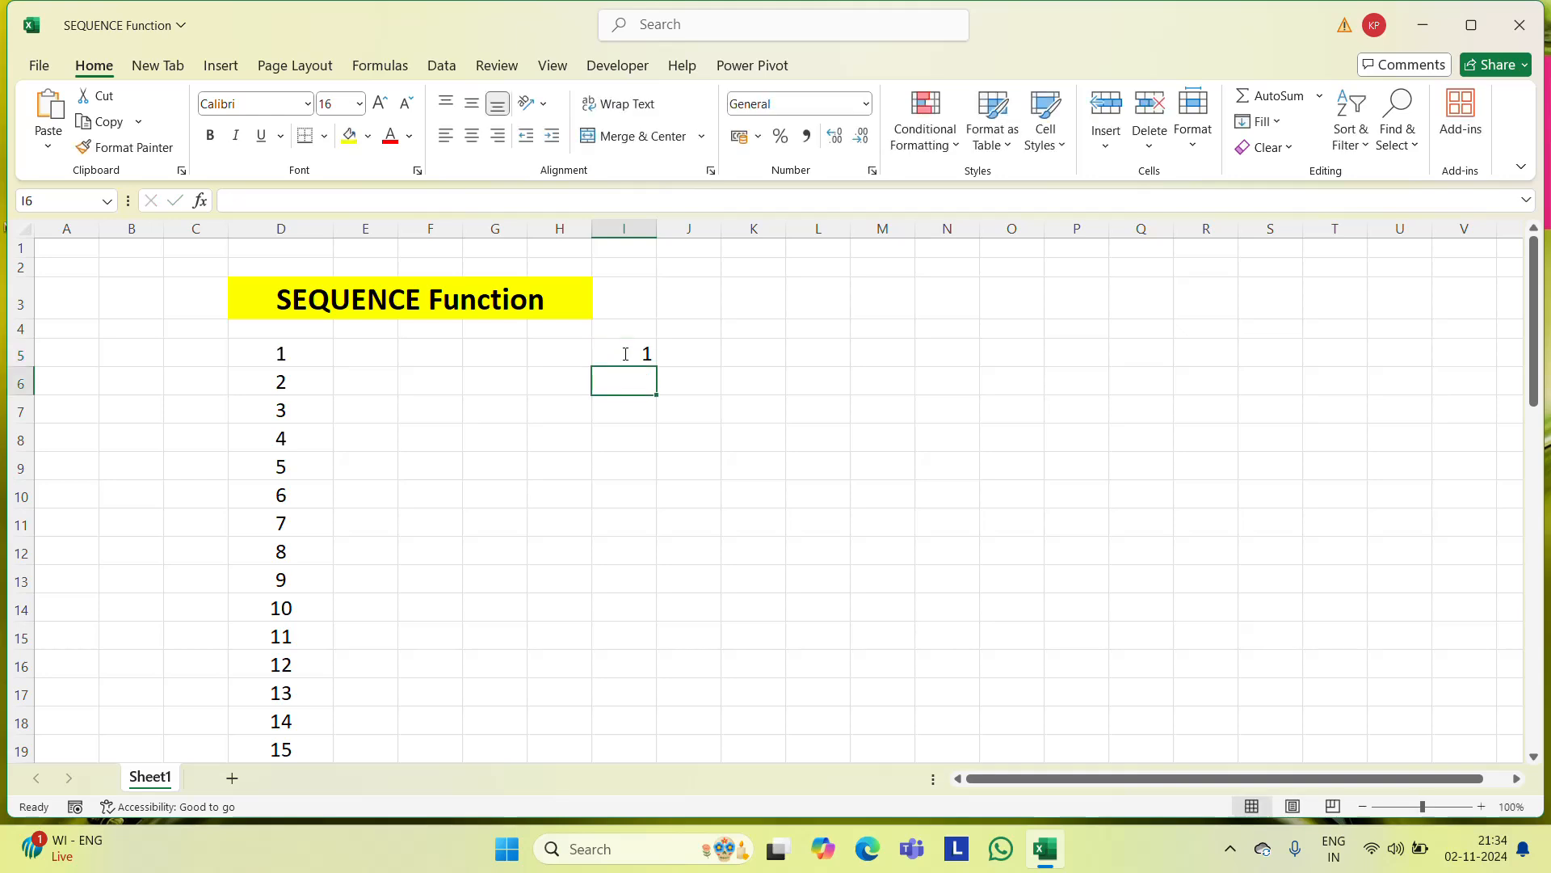
type("2")
key("Return")
key("Up")
key("Up")
key("Up")
key("Down")
key("shift+Down")
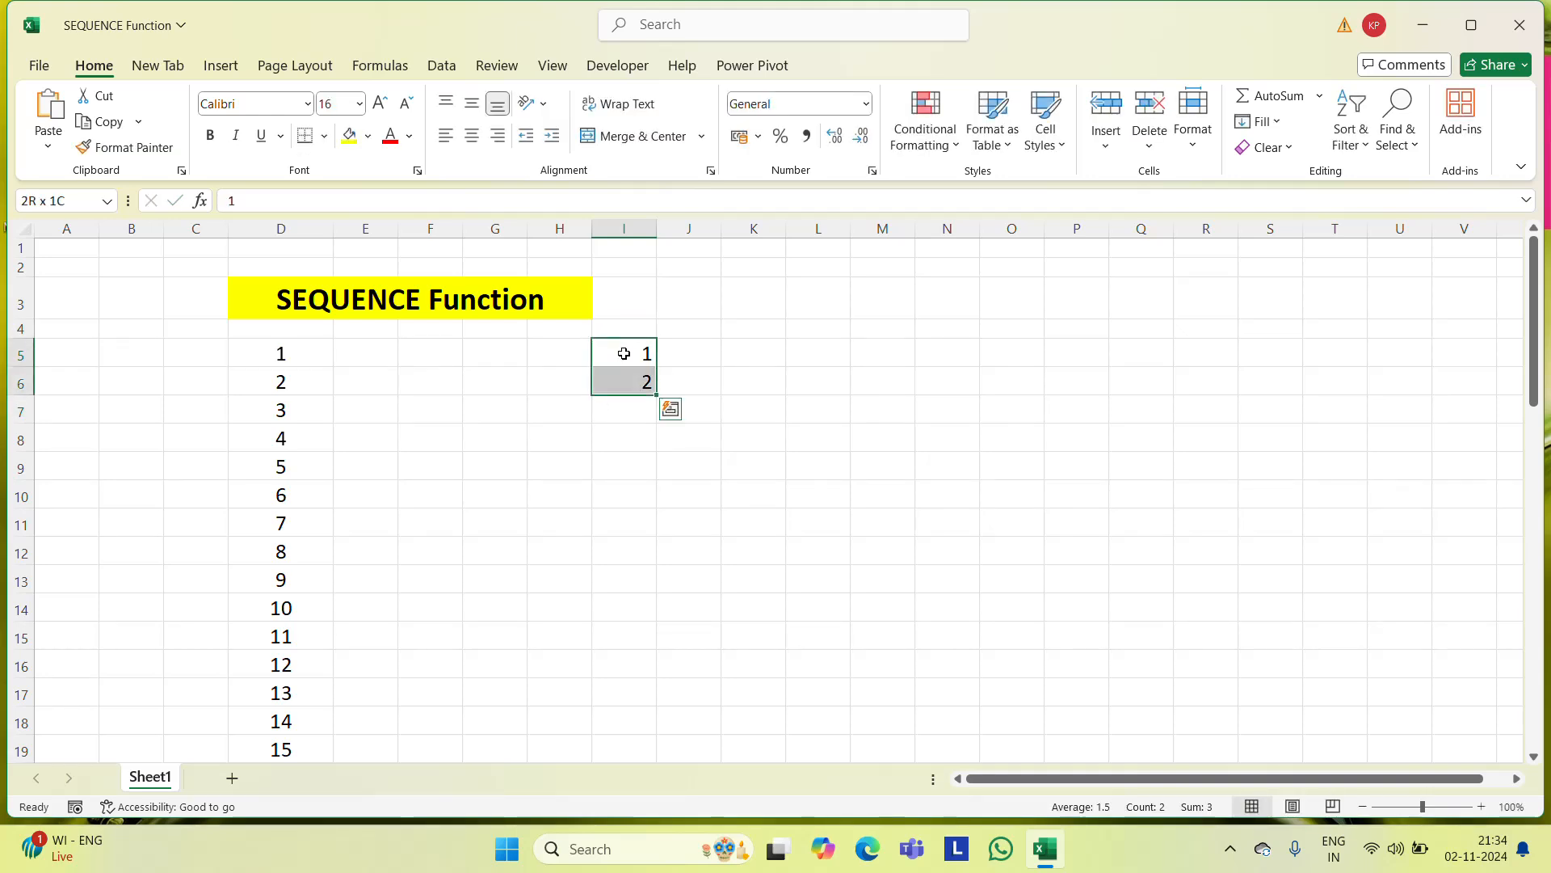
left_click_drag(656, 395, 658, 679)
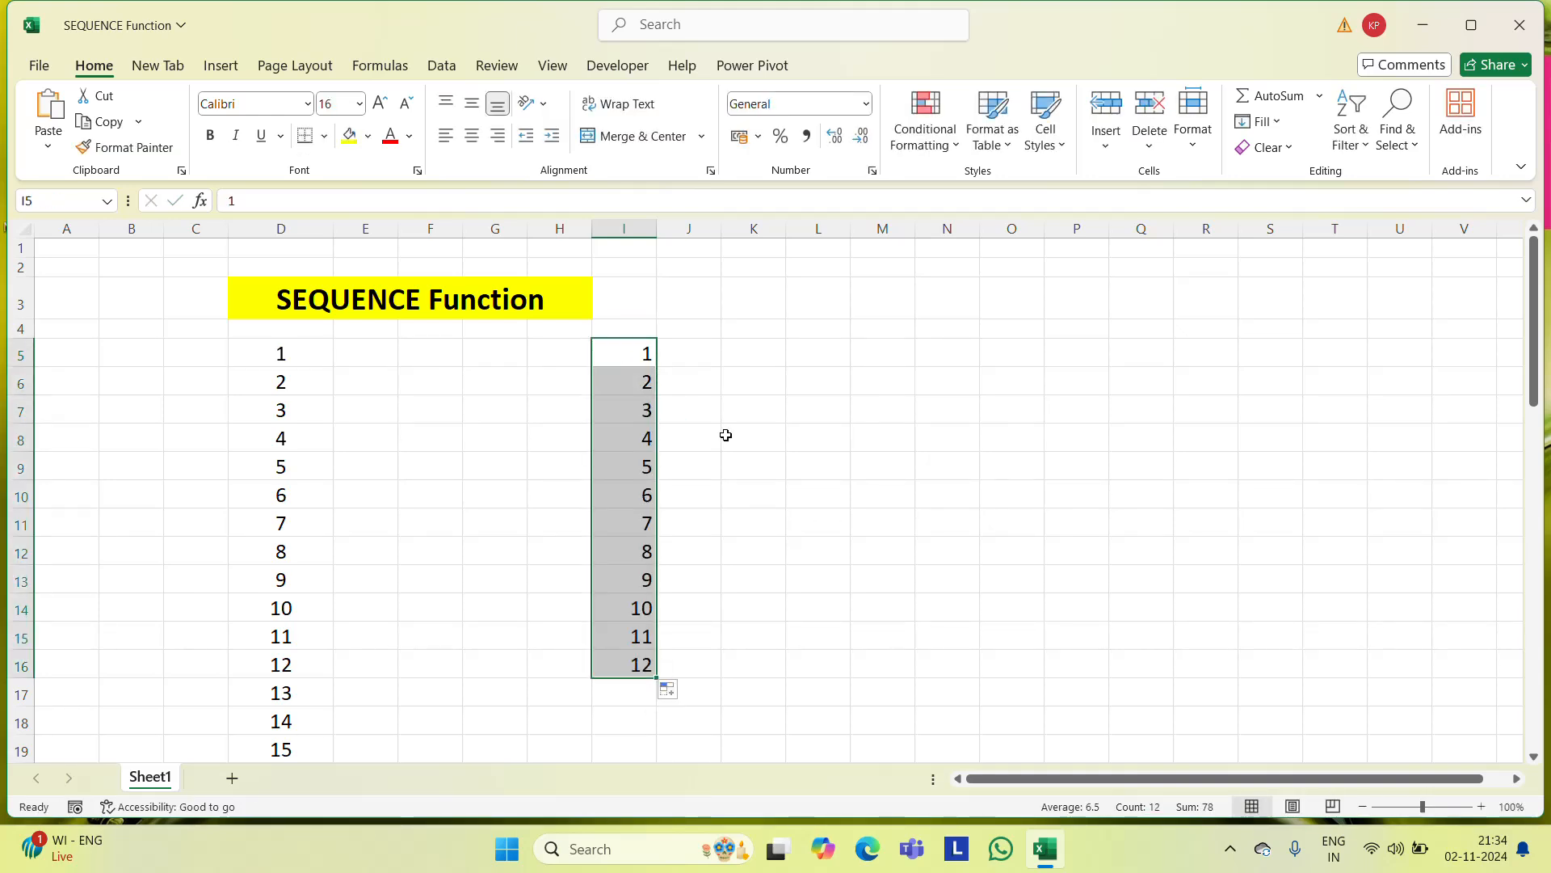
Step: Clear the manually filled series in I5:I16 and the SEQUENCE formula in D5
key("Delete")
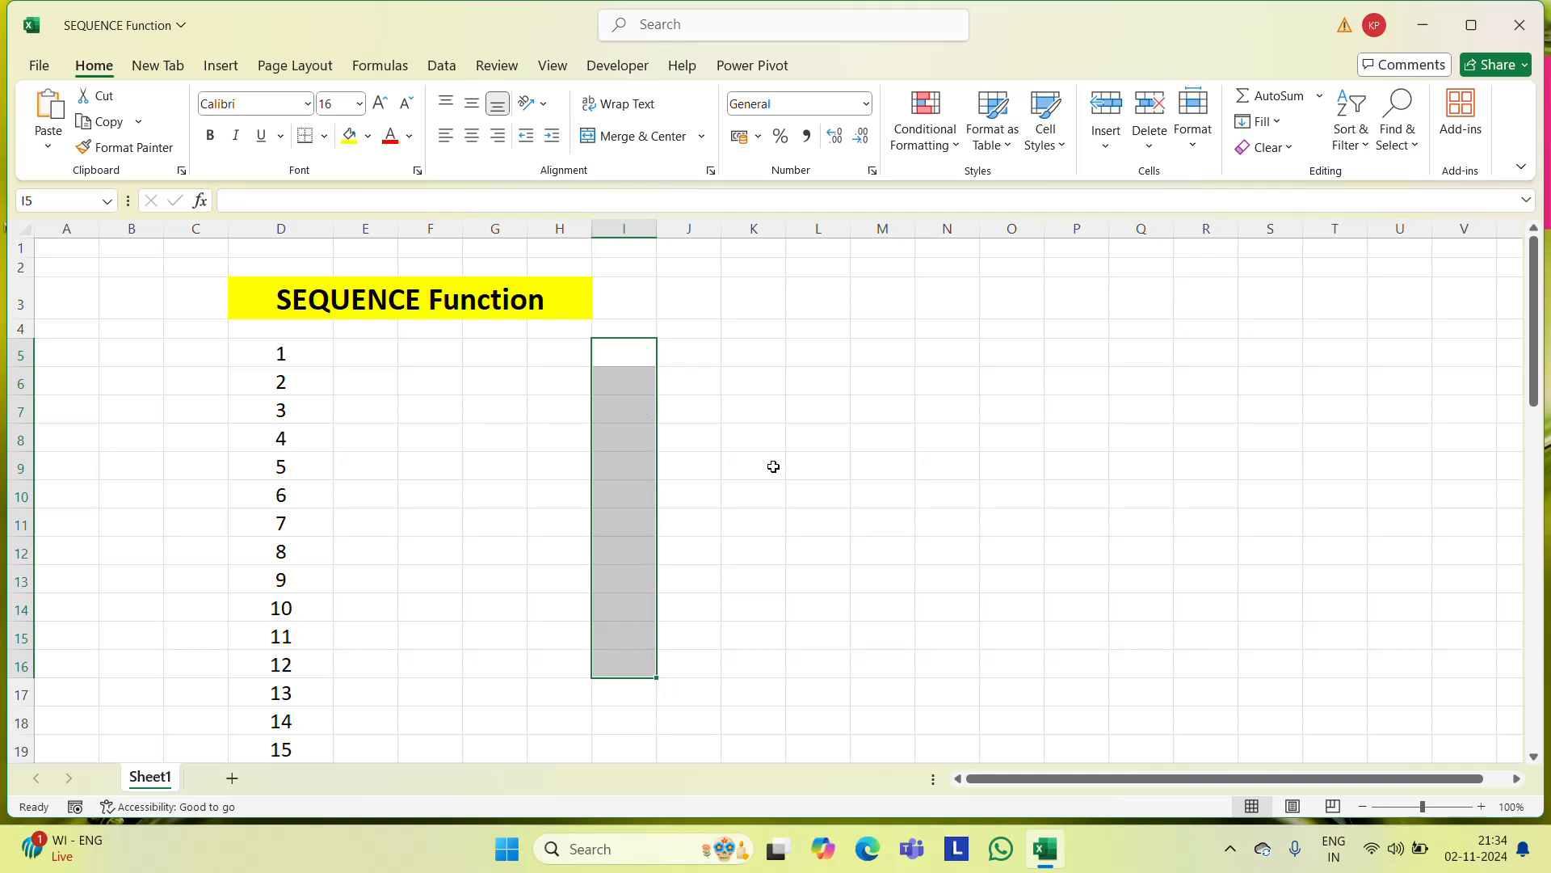
left_click(283, 355)
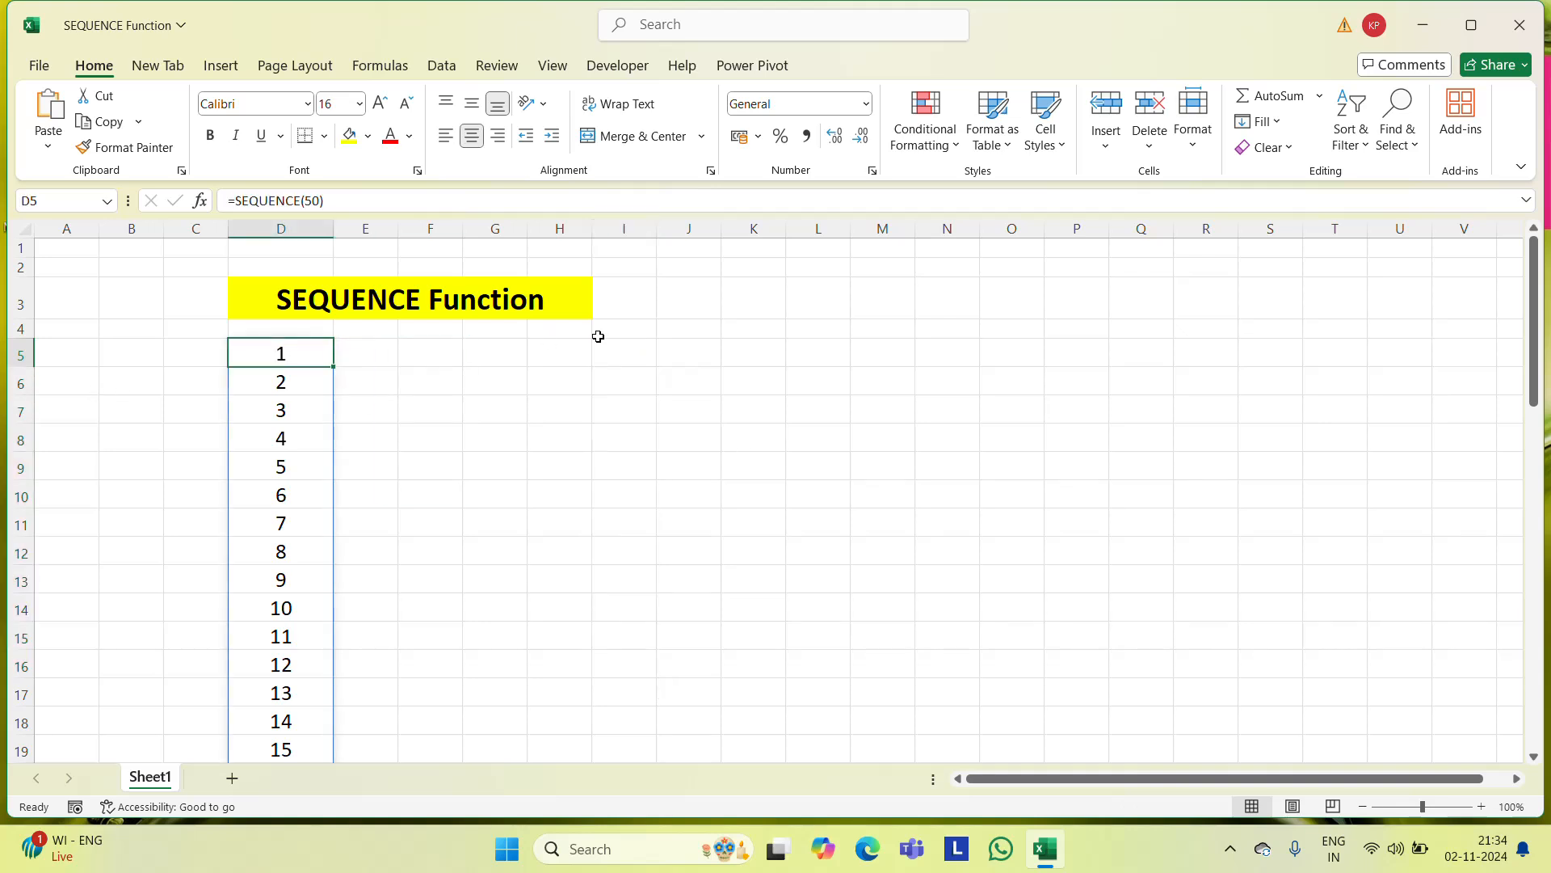
key("Delete")
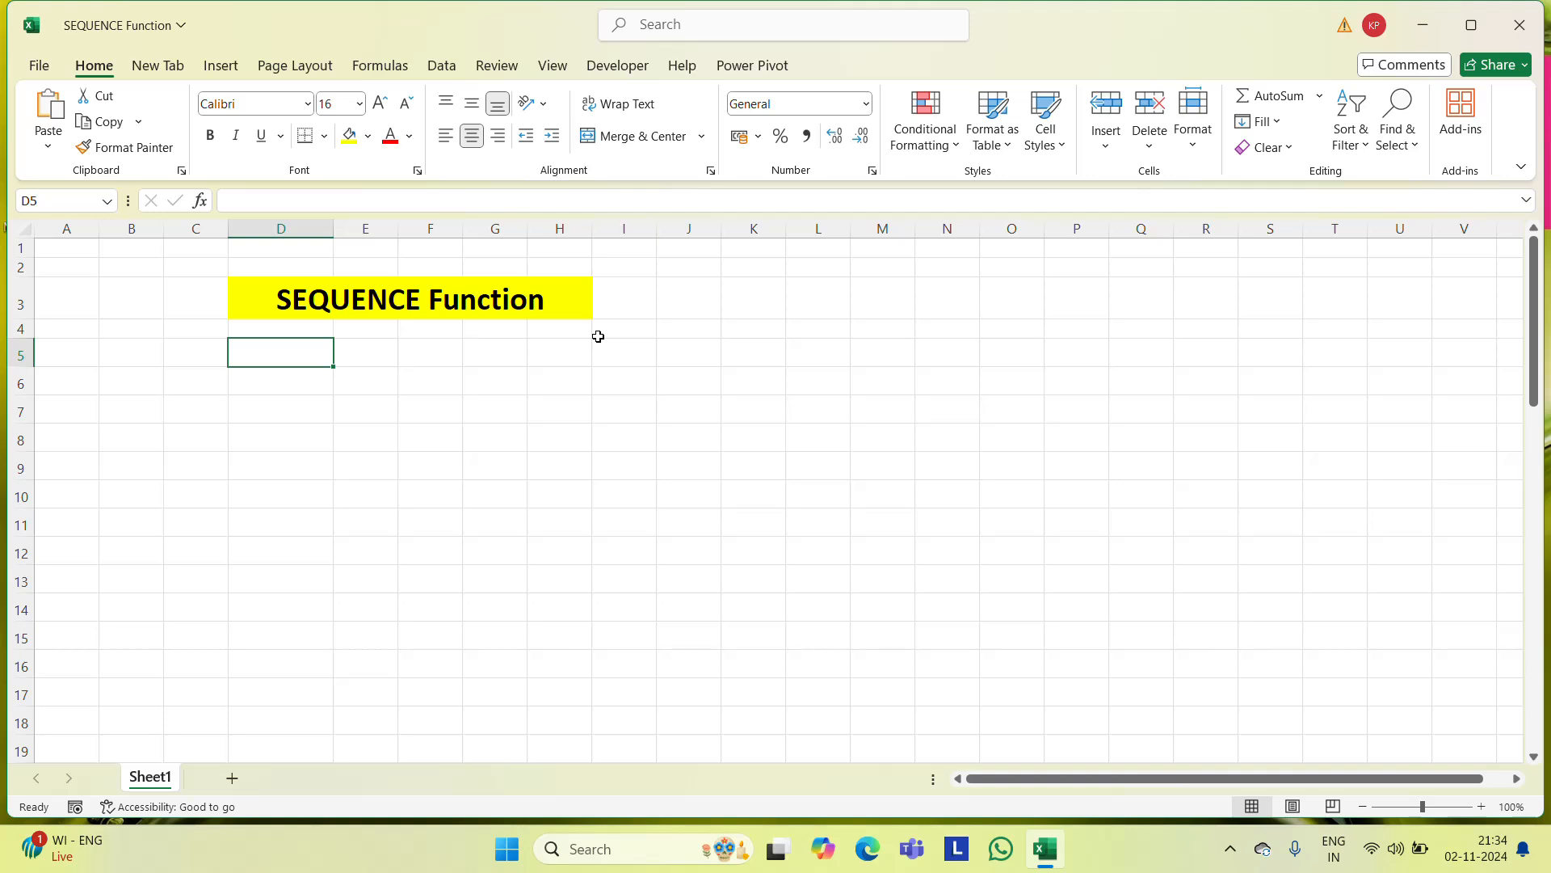
Step: Enter =SEQUENCE(10,5,5,10) in cell D5 to generate 10 rows by 5 columns starting at 5 with step 10
type("=seq")
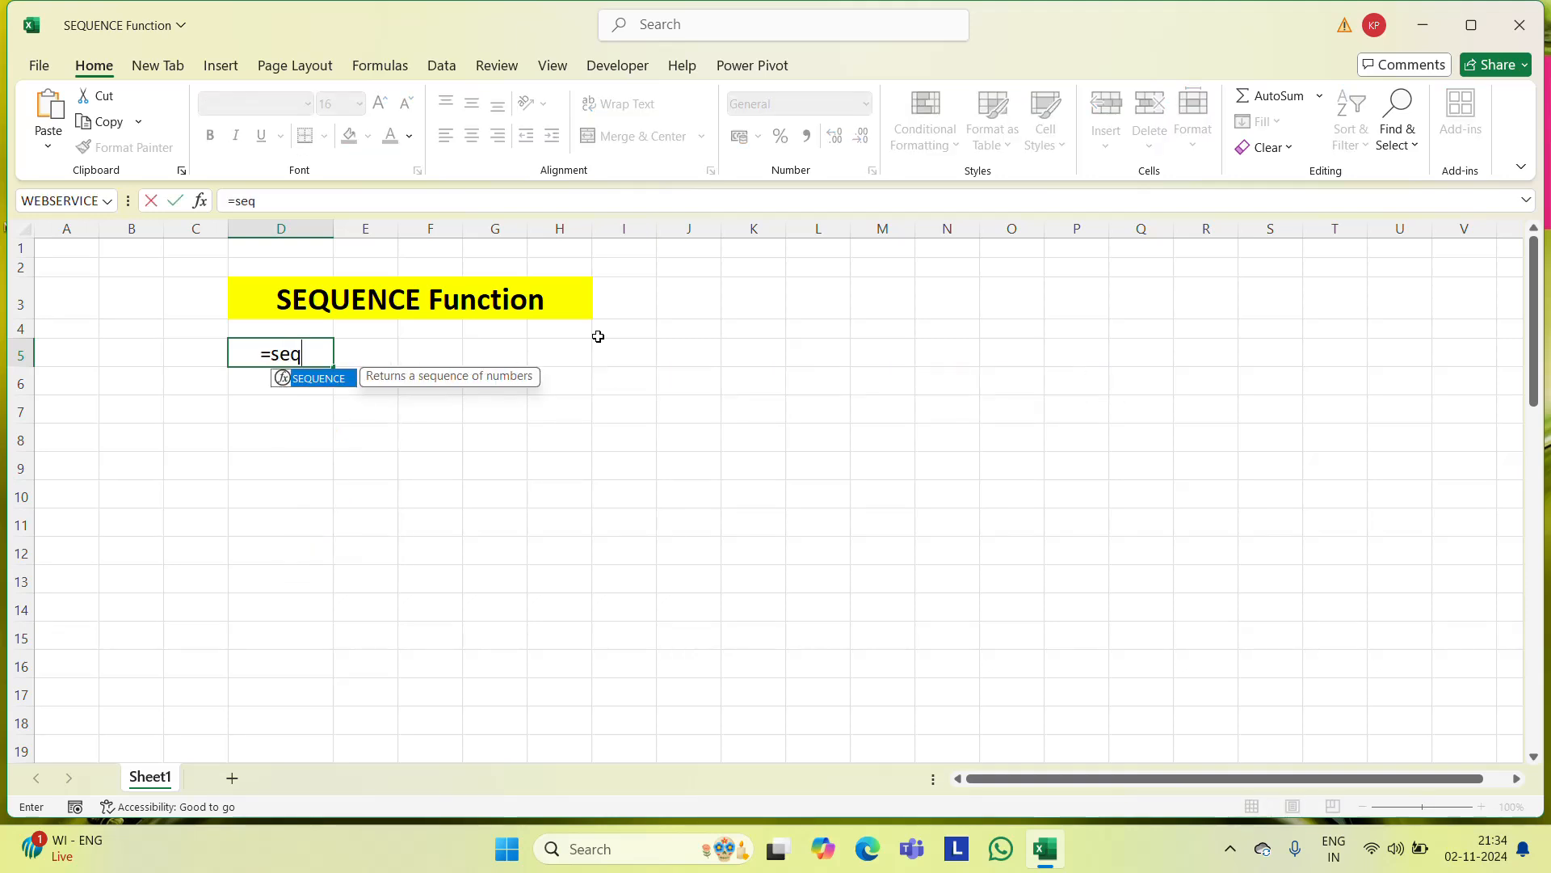
key("Tab")
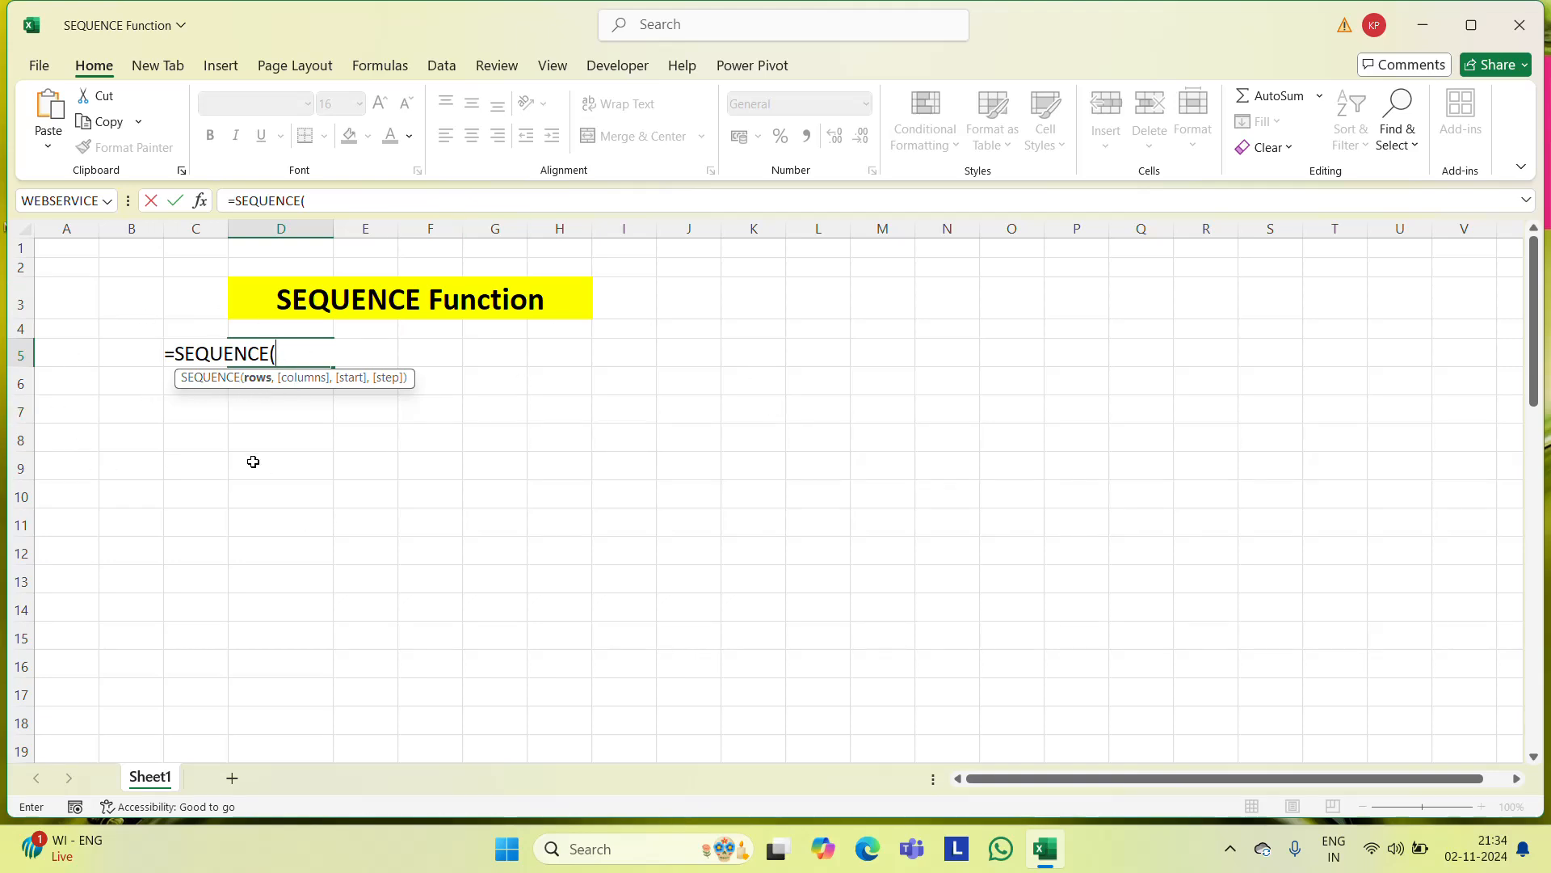
type("0,")
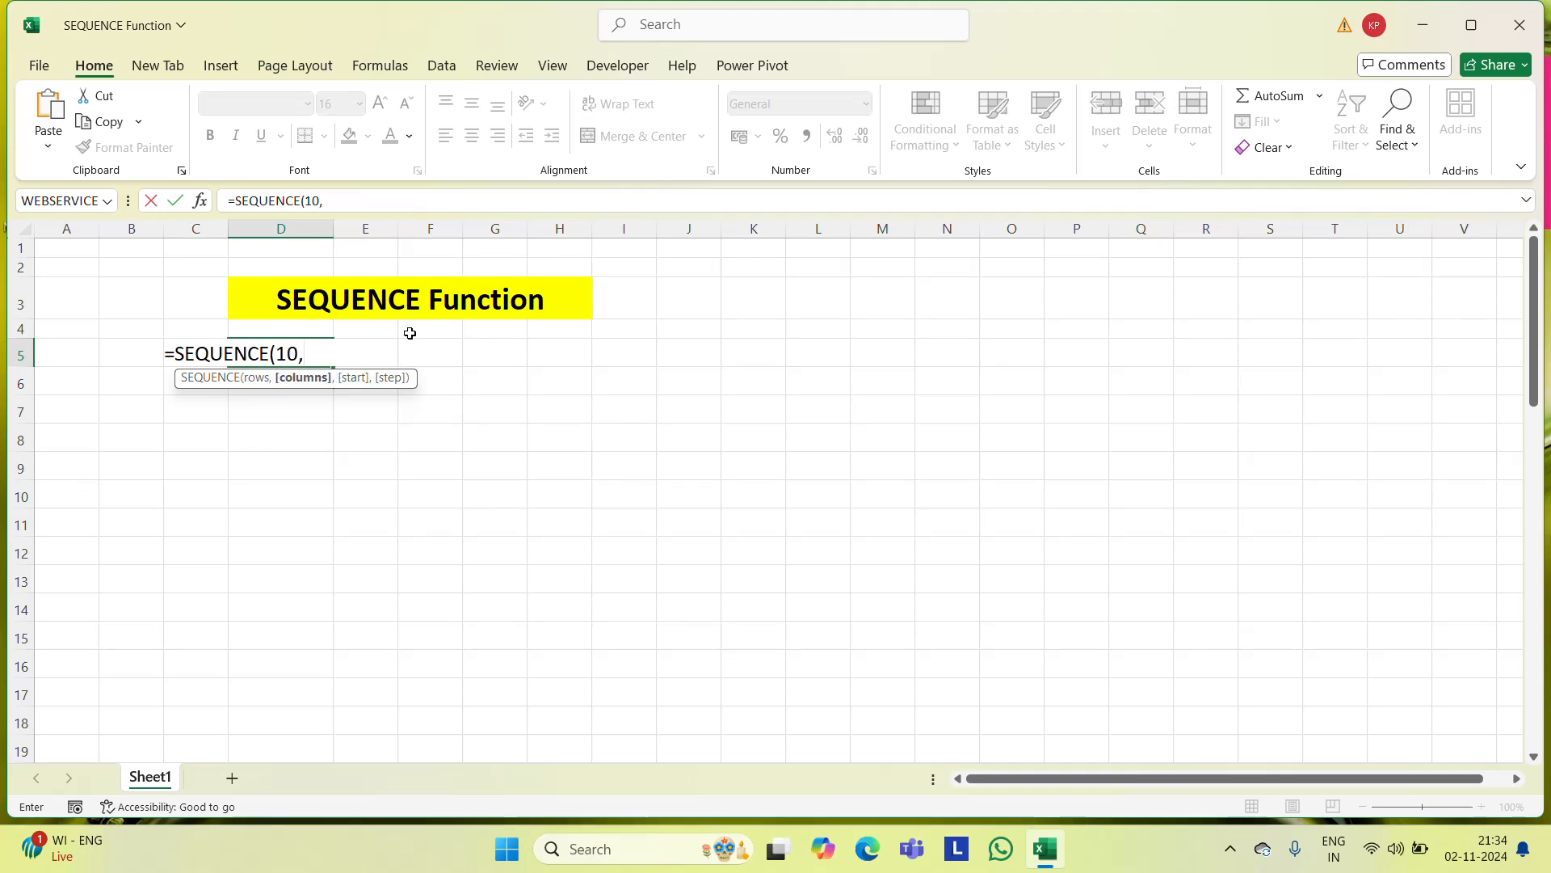
type("5,5")
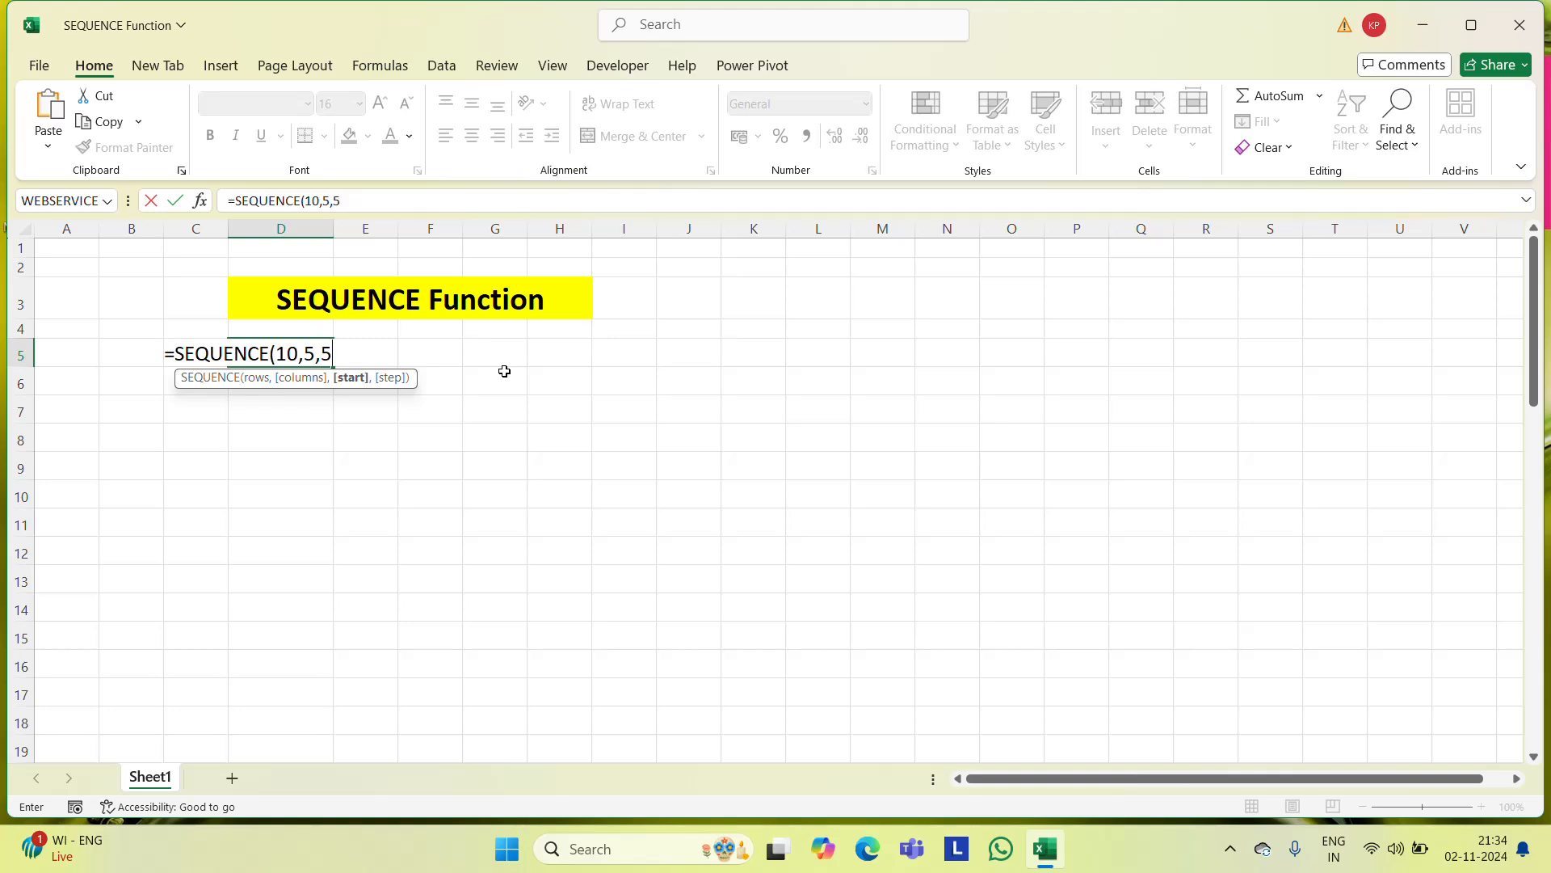
type(",")
type("10")
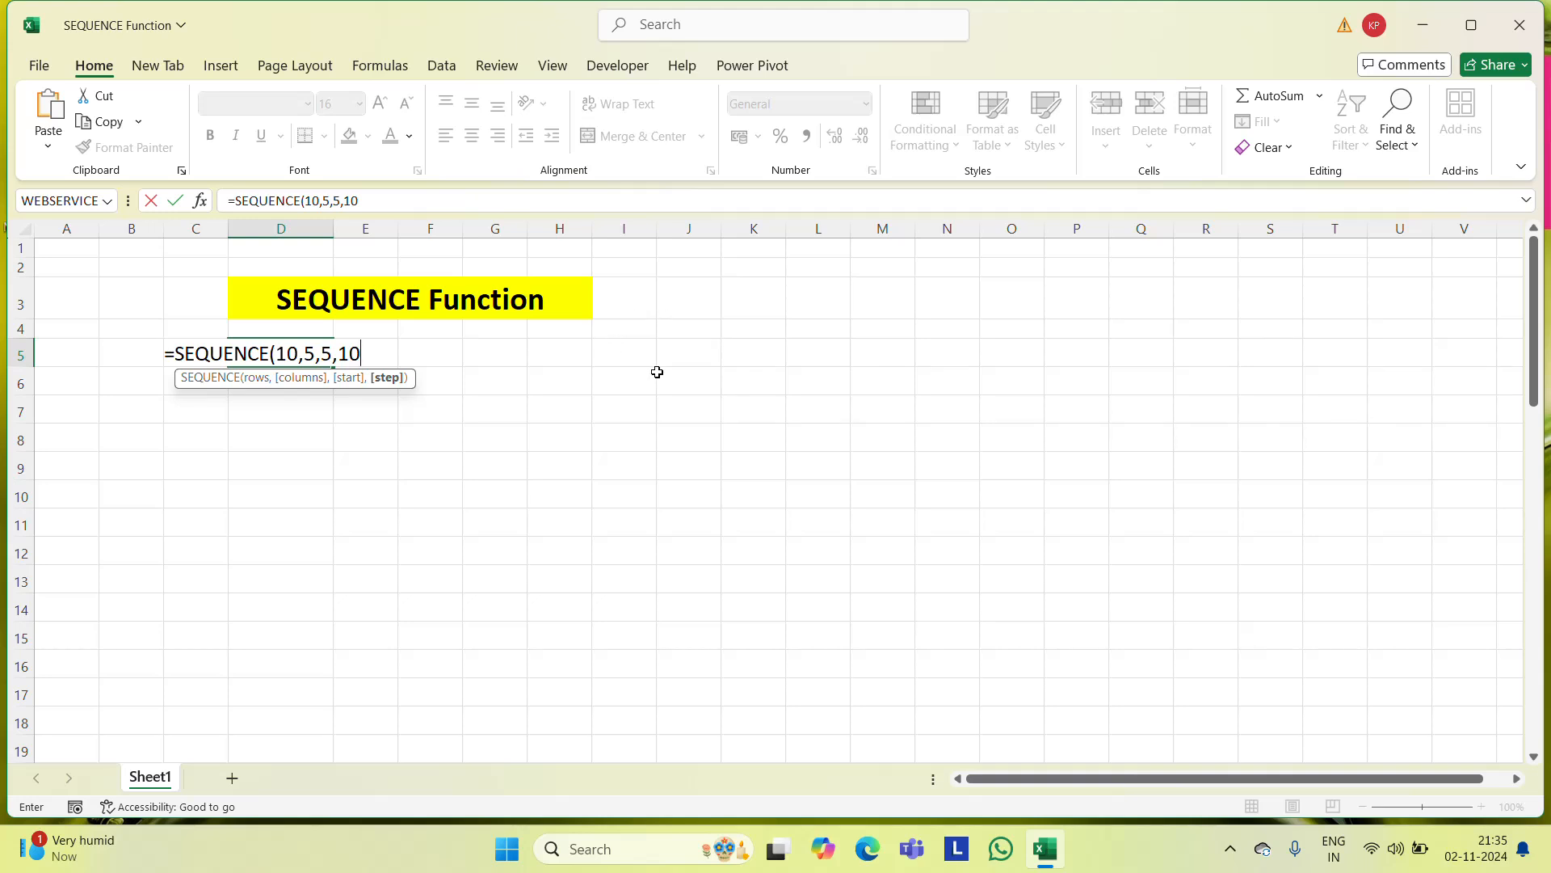
type(")")
key("ctrl+Return")
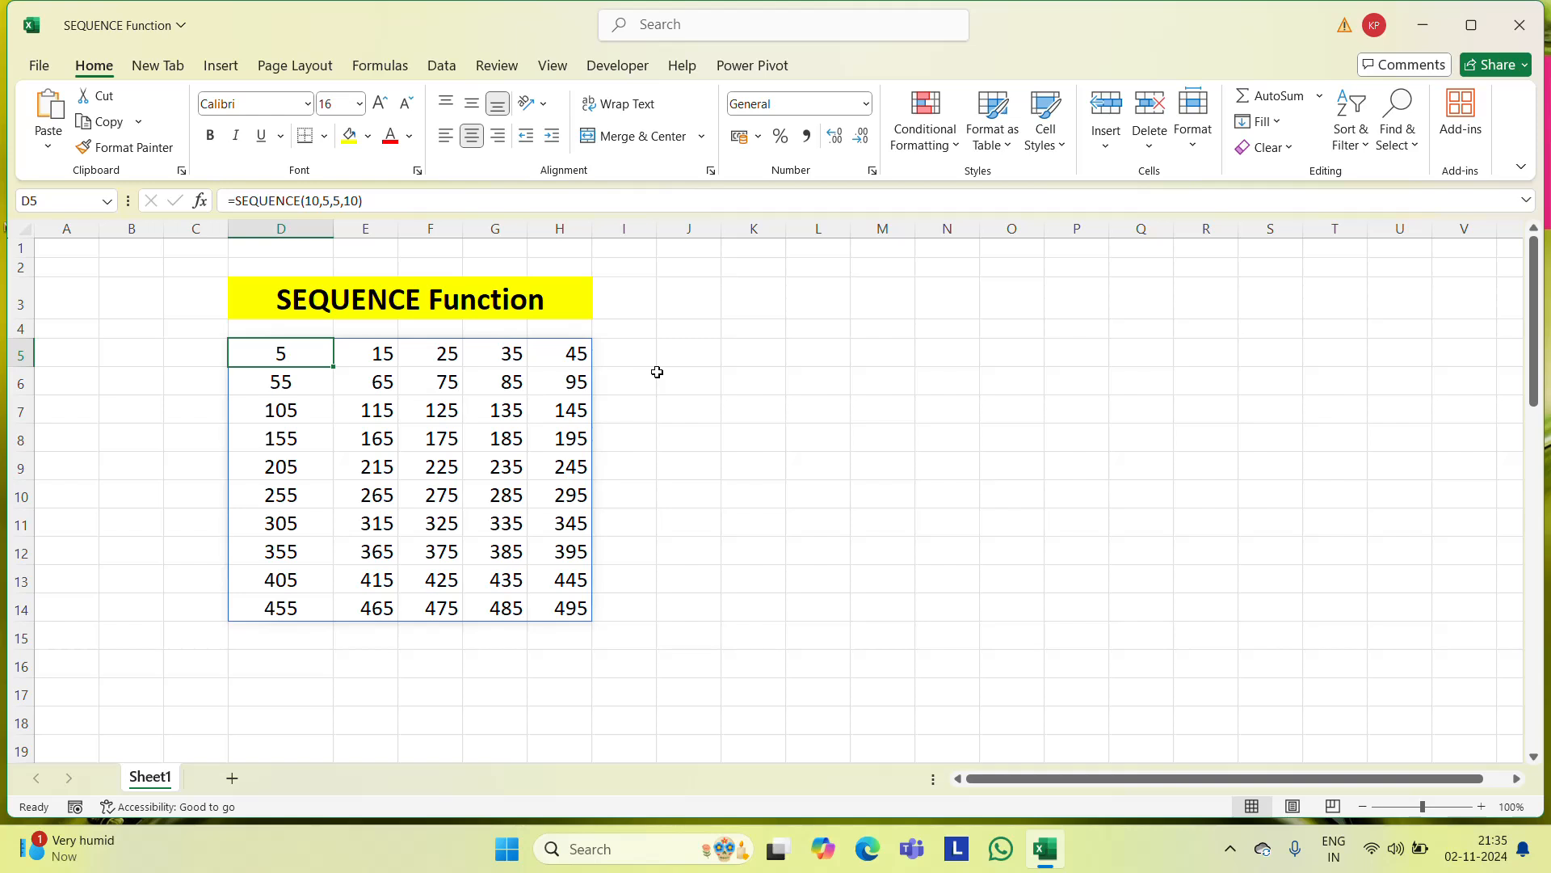
Step: Review the formula in D5 and select the grid's first column and first row to check their cell counts
key("F2")
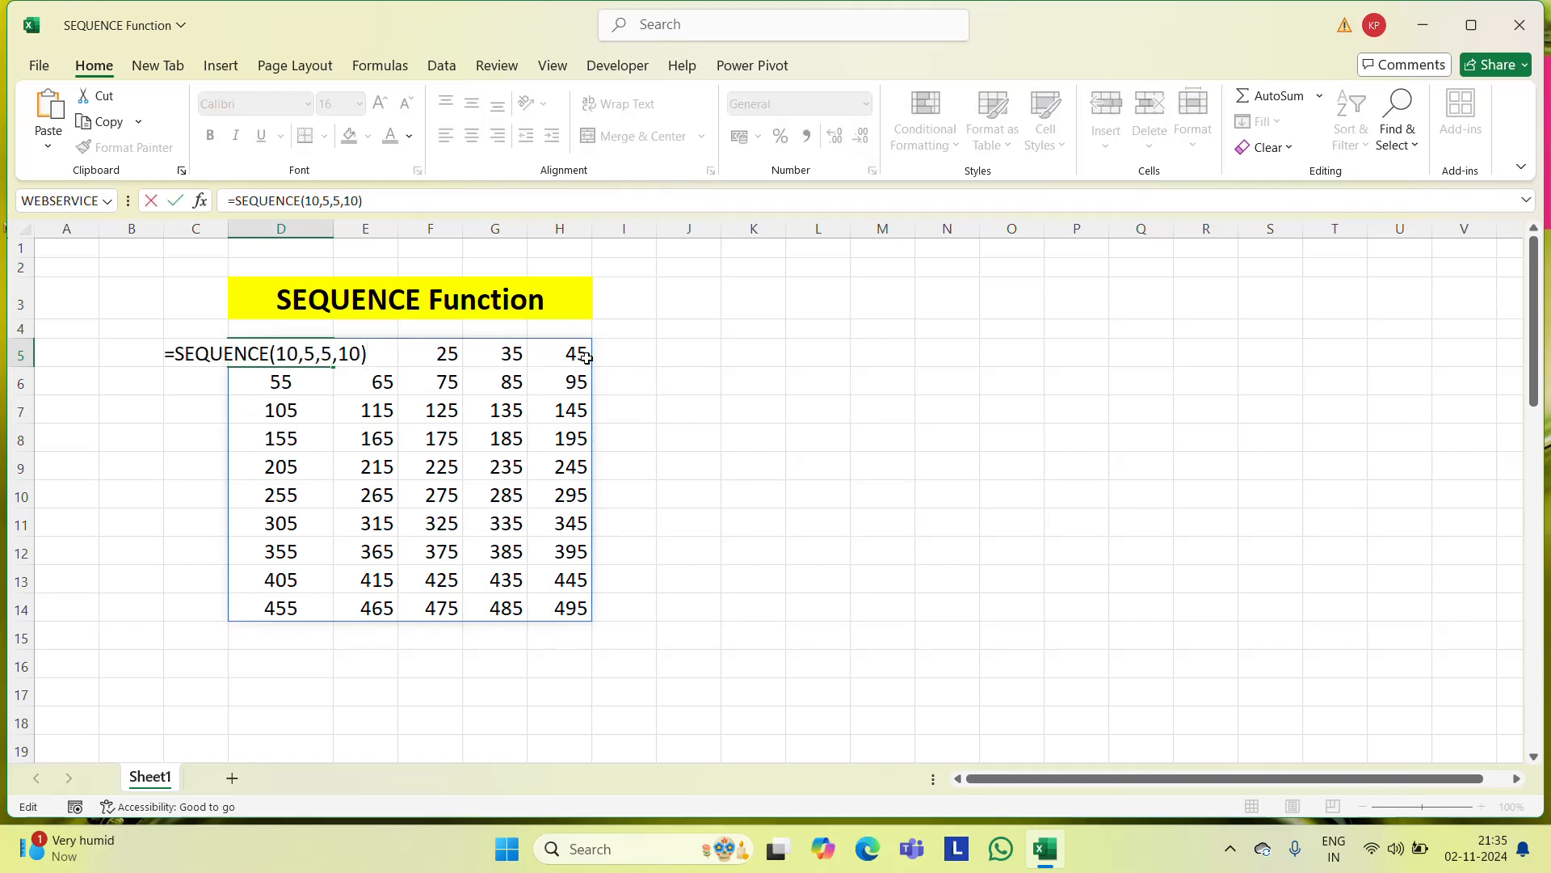
key("Escape")
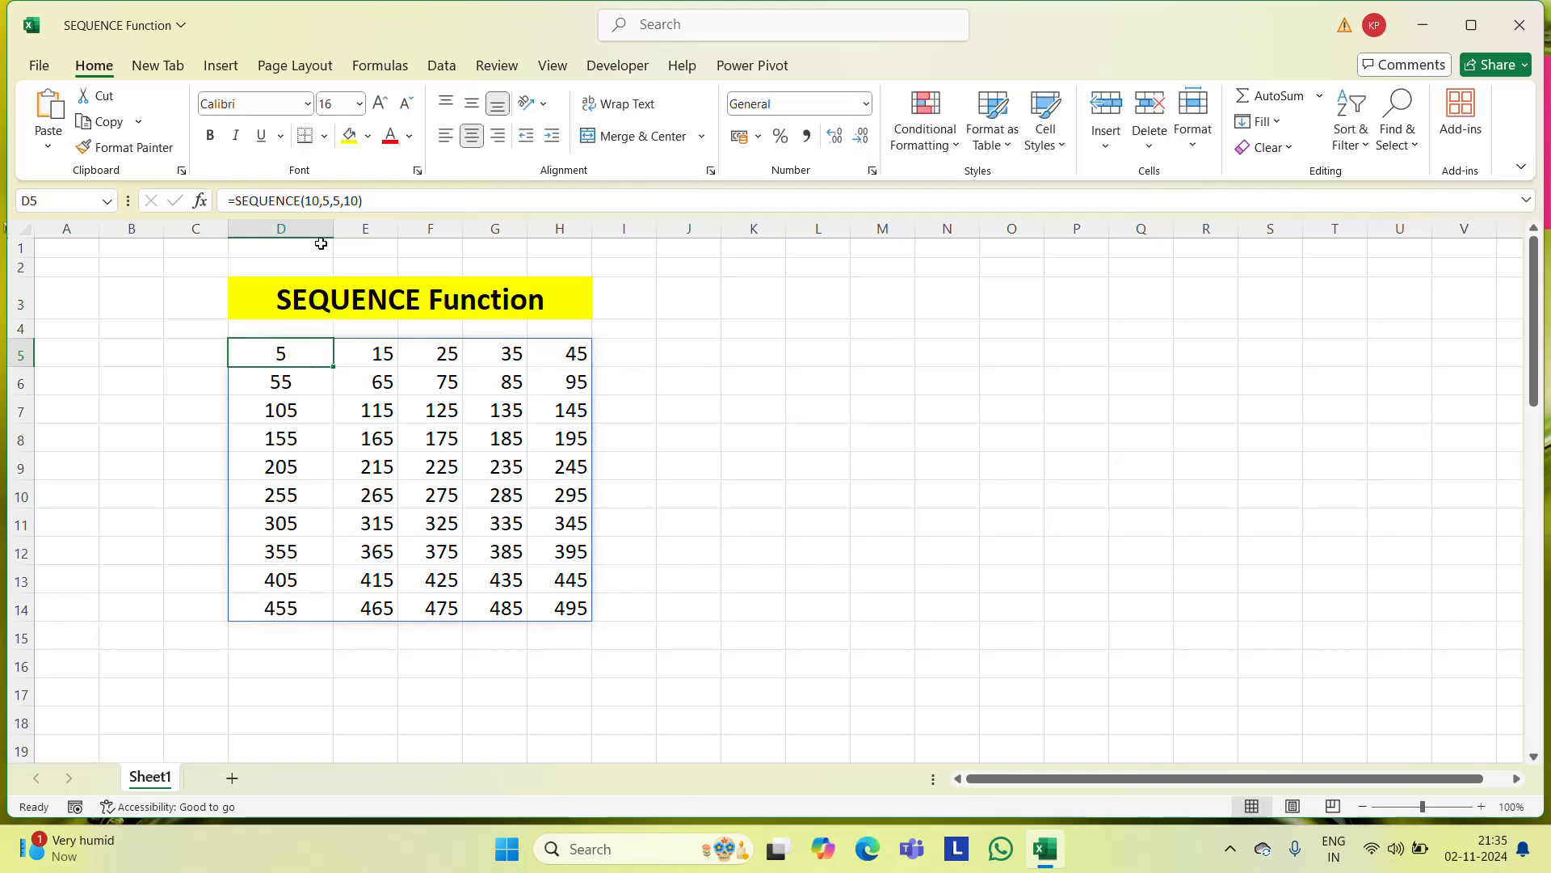
key("F2")
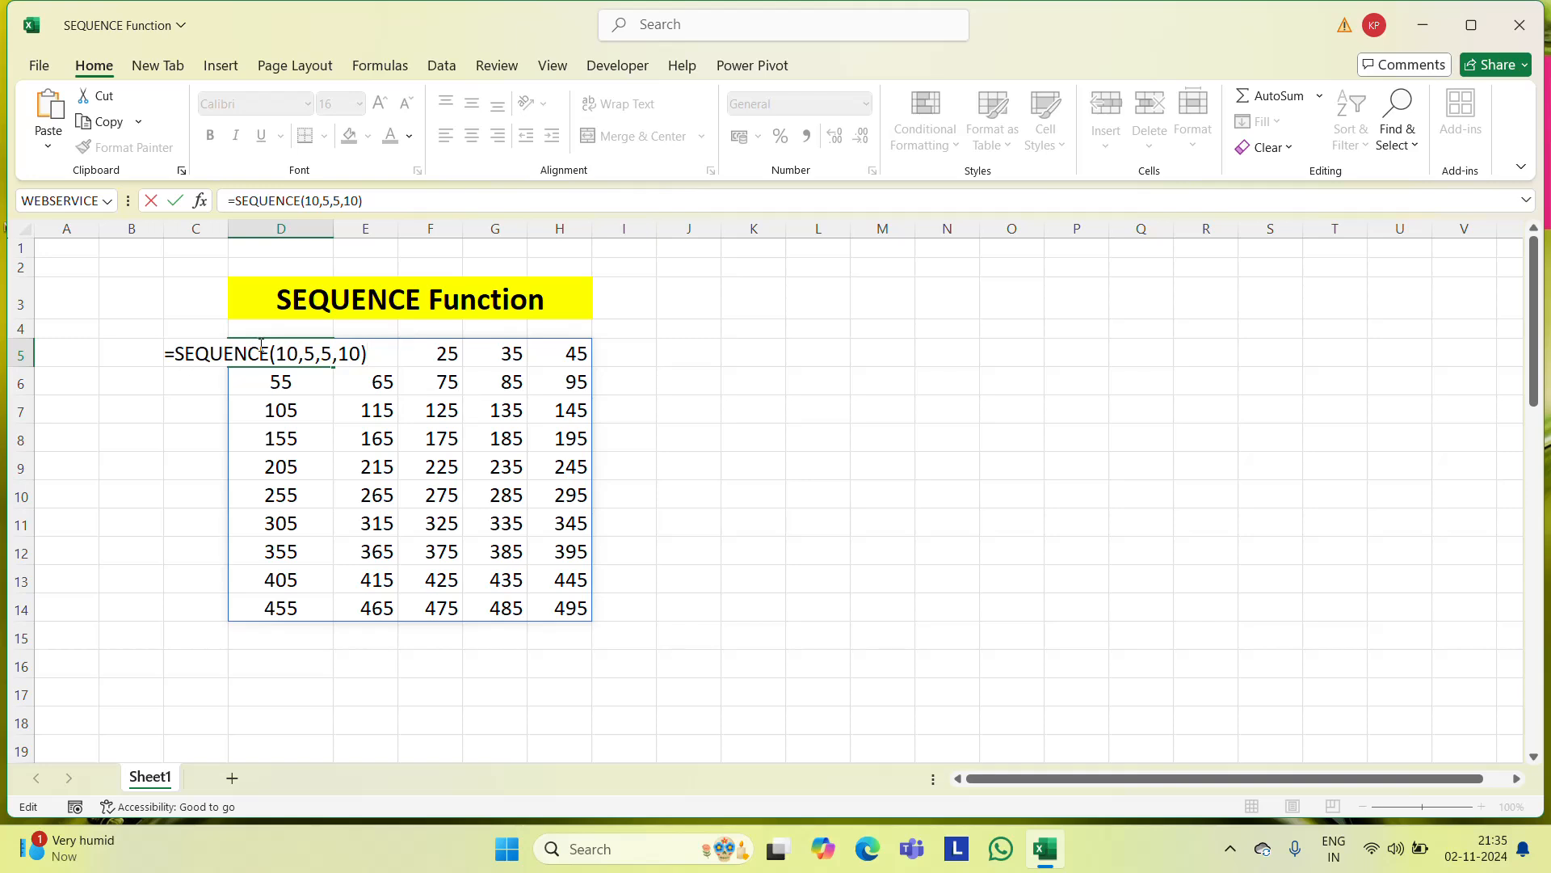
key("Escape")
key("ctrl+shift+Down")
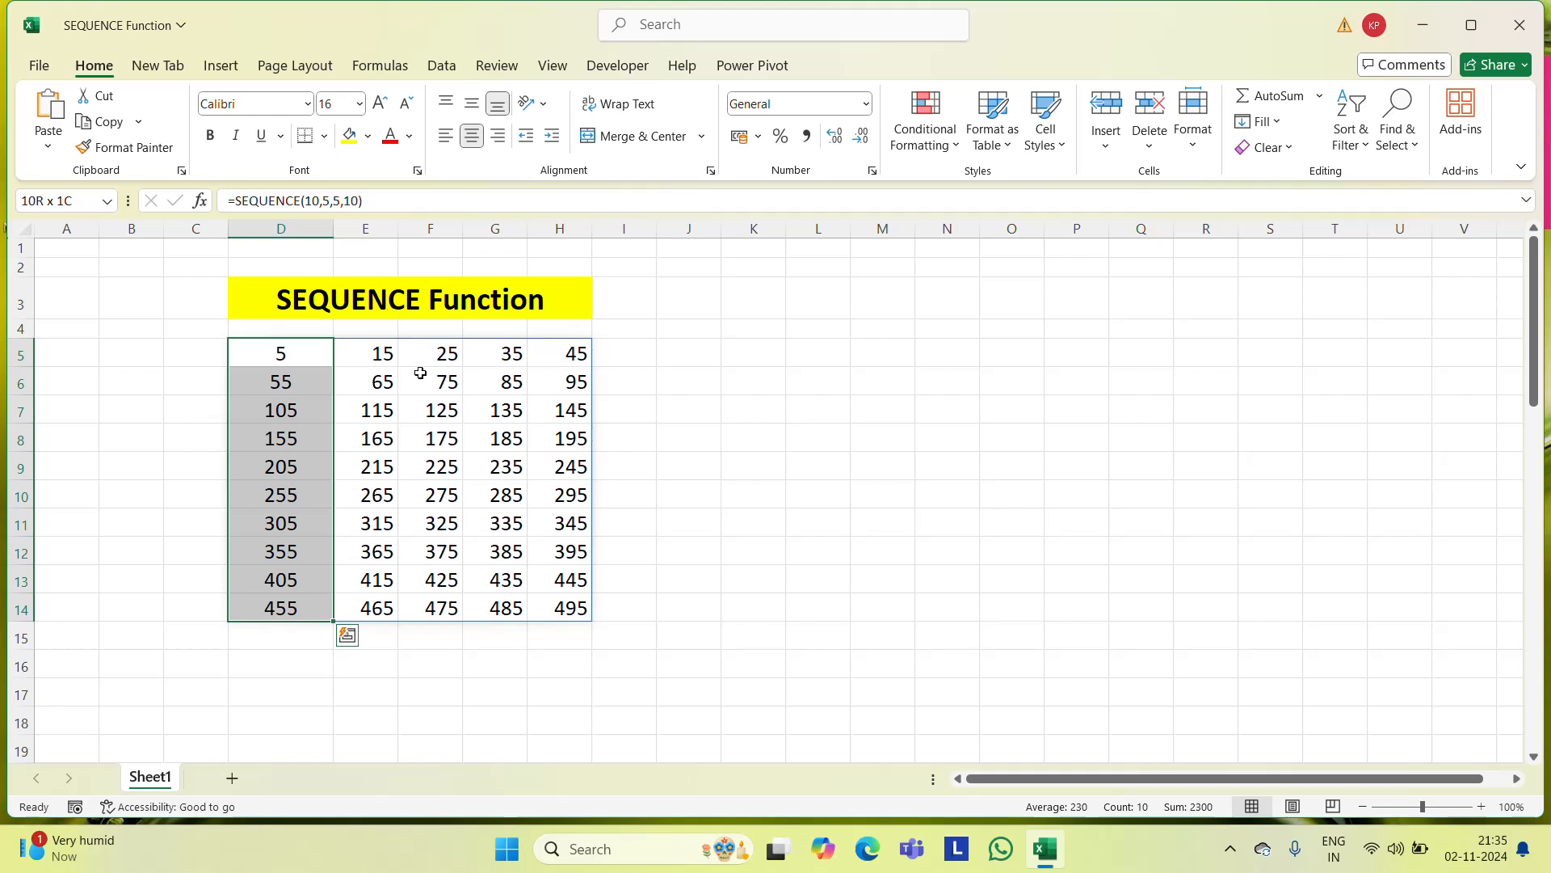
left_click(300, 358)
key("Right")
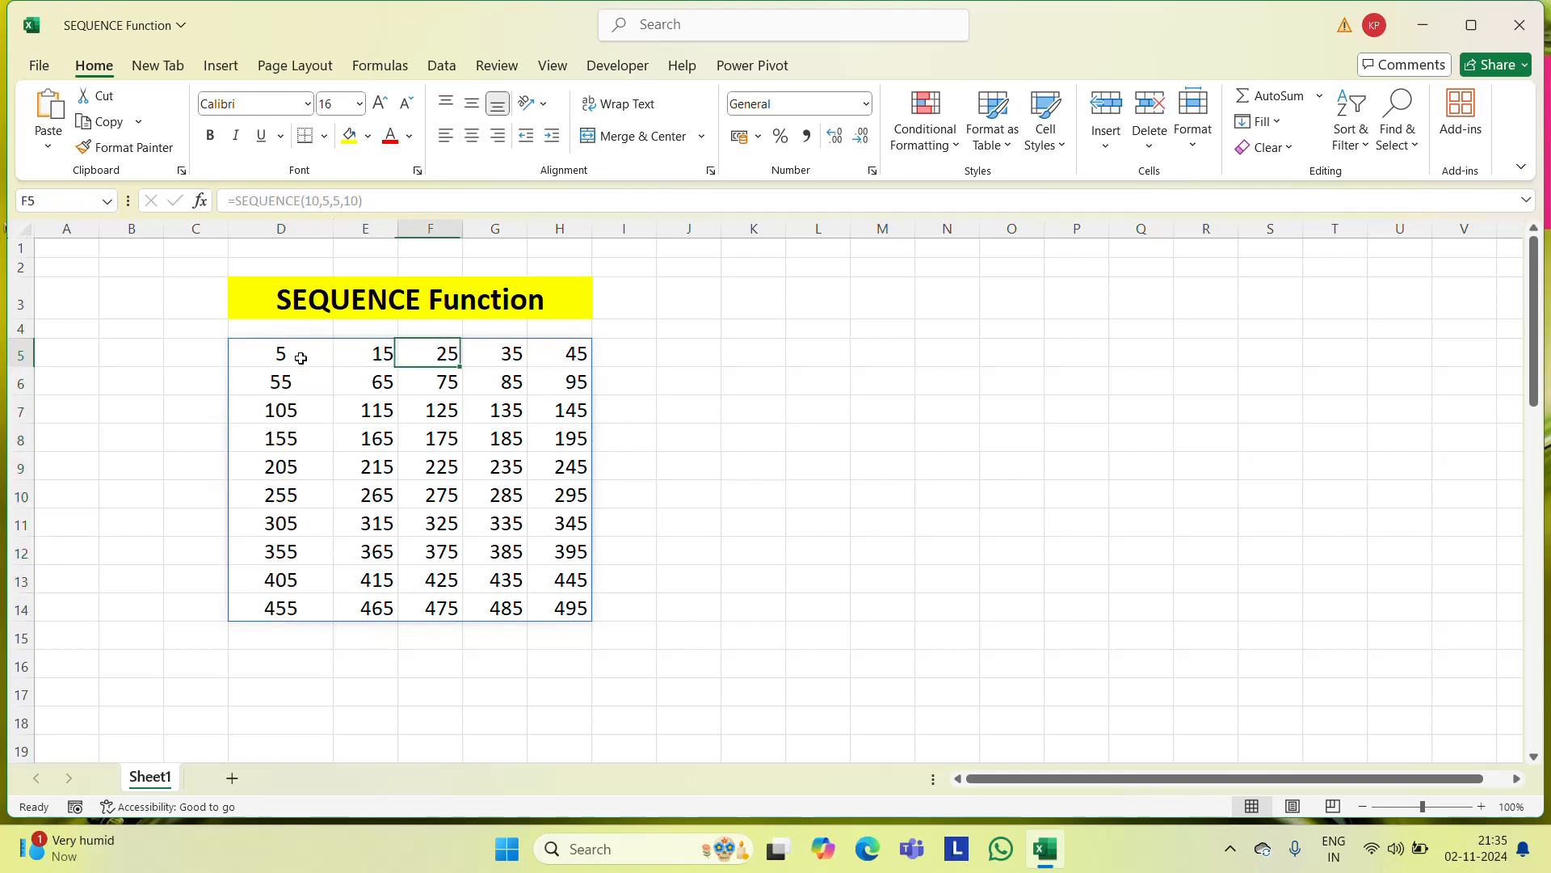
key("Right")
key("ctrl+Left")
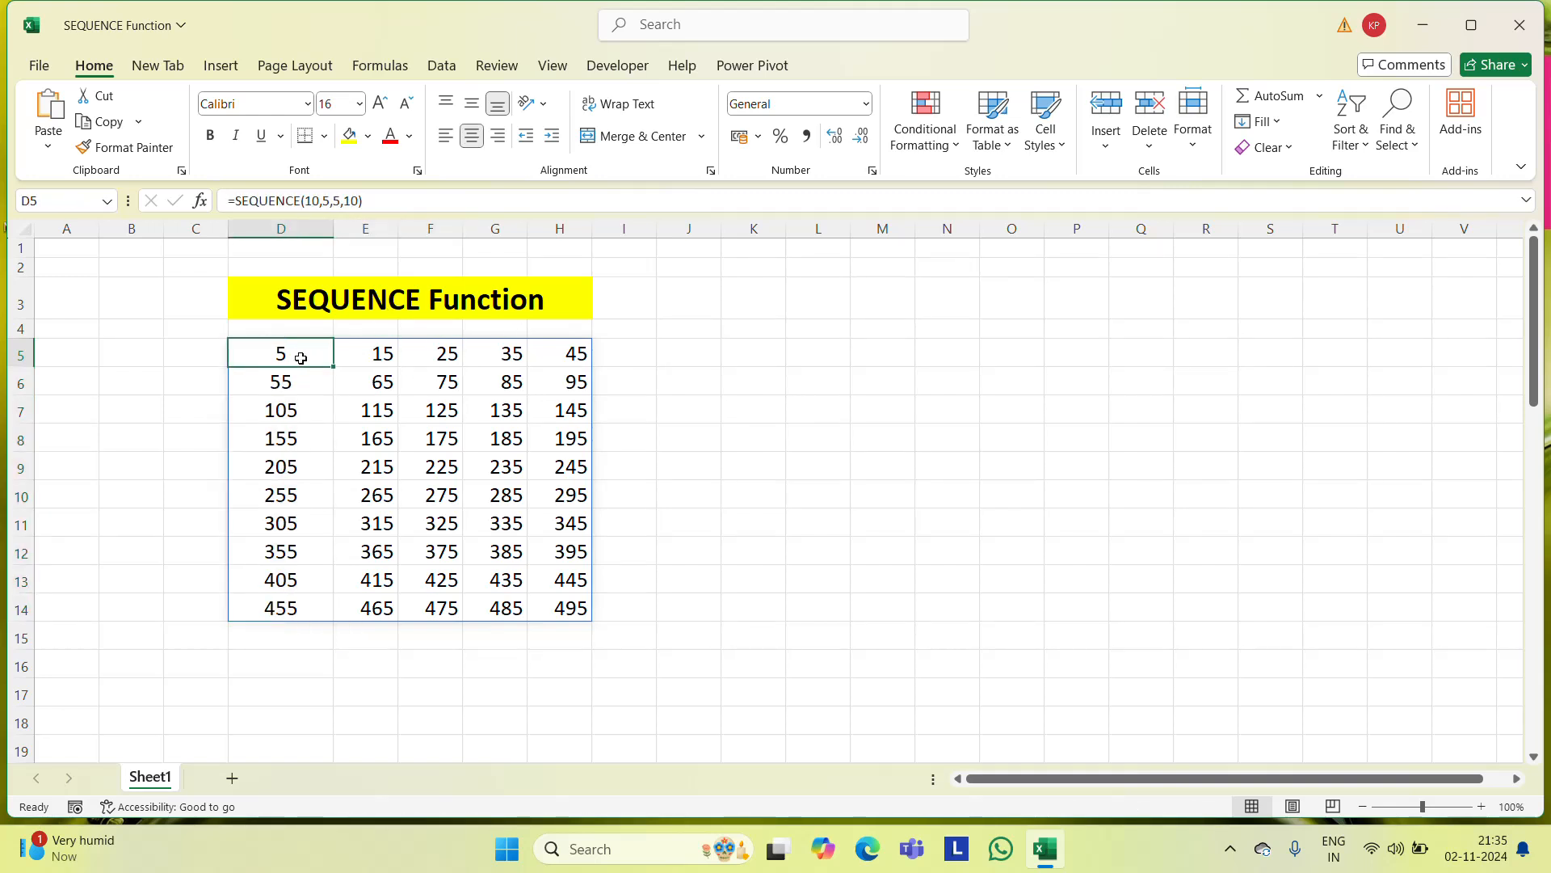
key("ctrl+shift+Right")
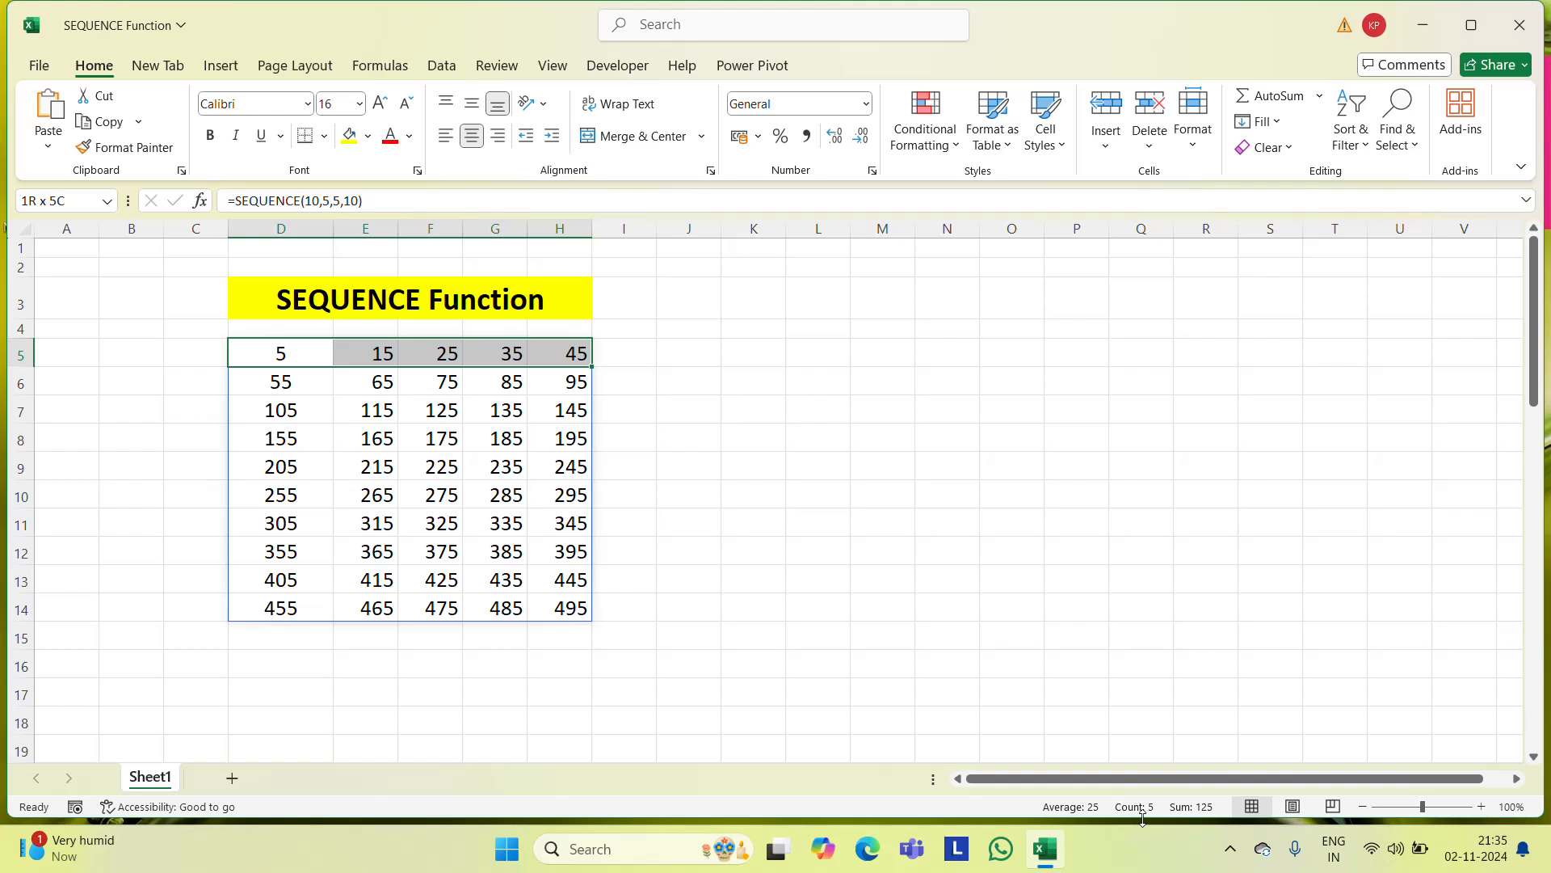
left_click(283, 354)
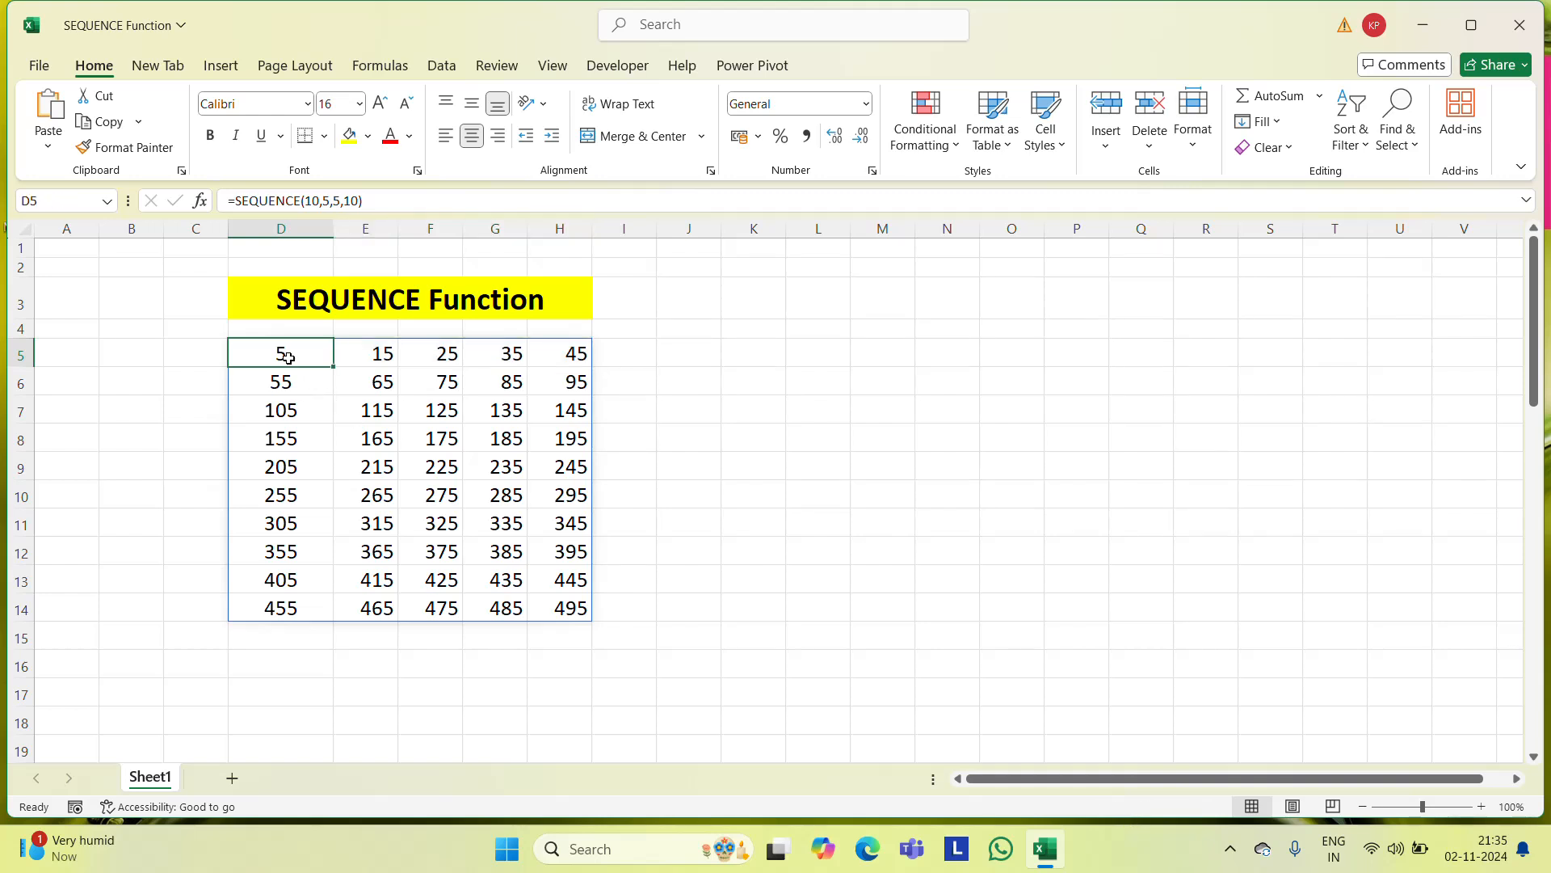
Step: Inspect the start argument of the formula in D5 and step across row 5 to check the increment between numbers
key("F2")
key("Left")
key("Left")
key("Left")
key("Left")
key("Left")
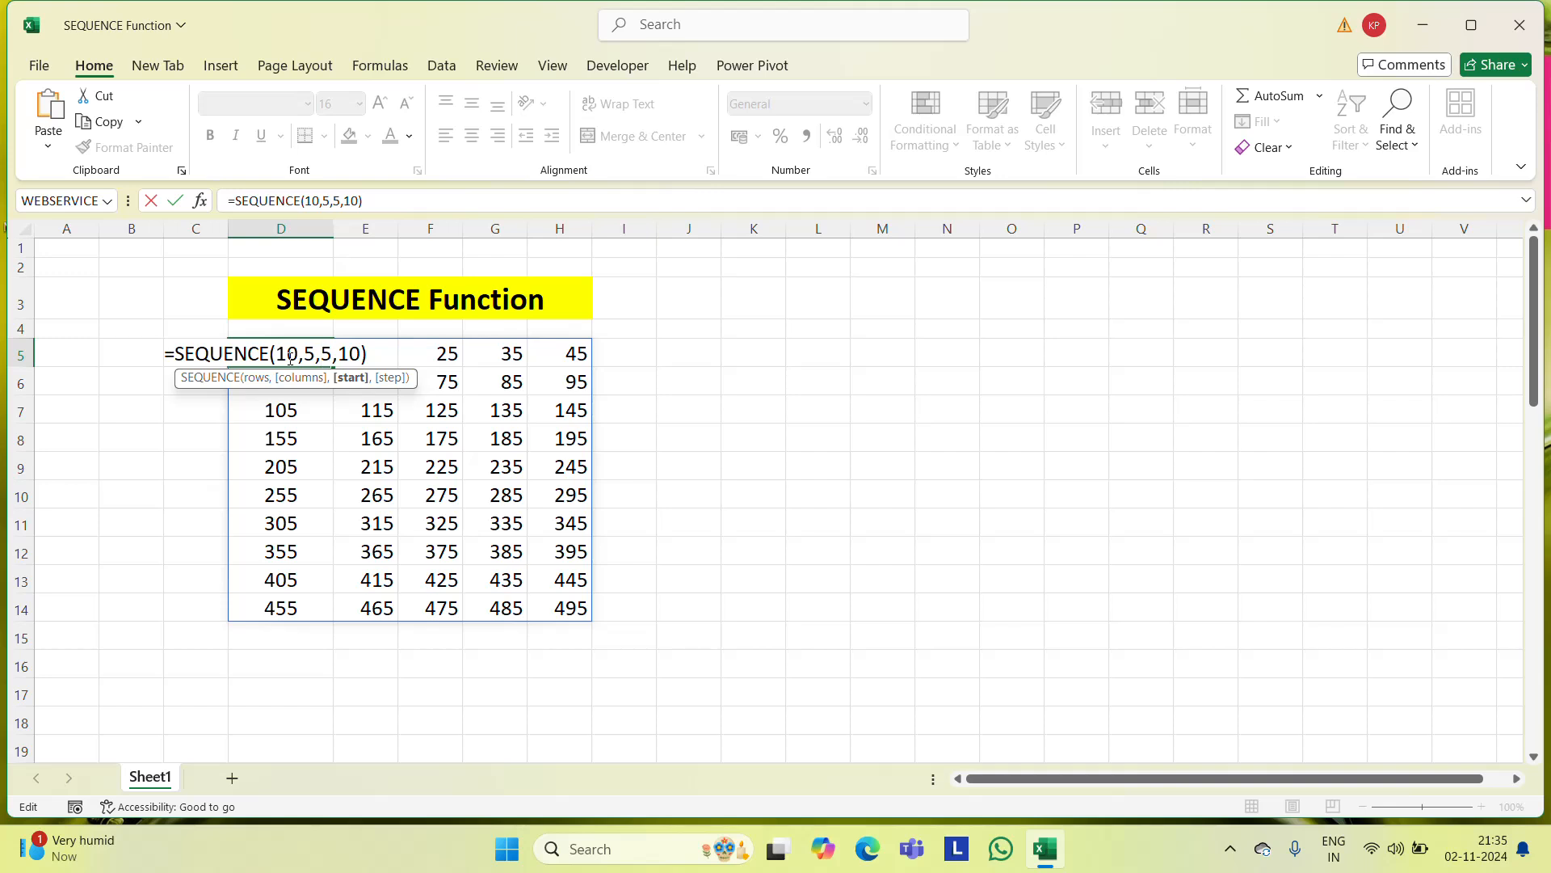
key("Escape")
key("Right")
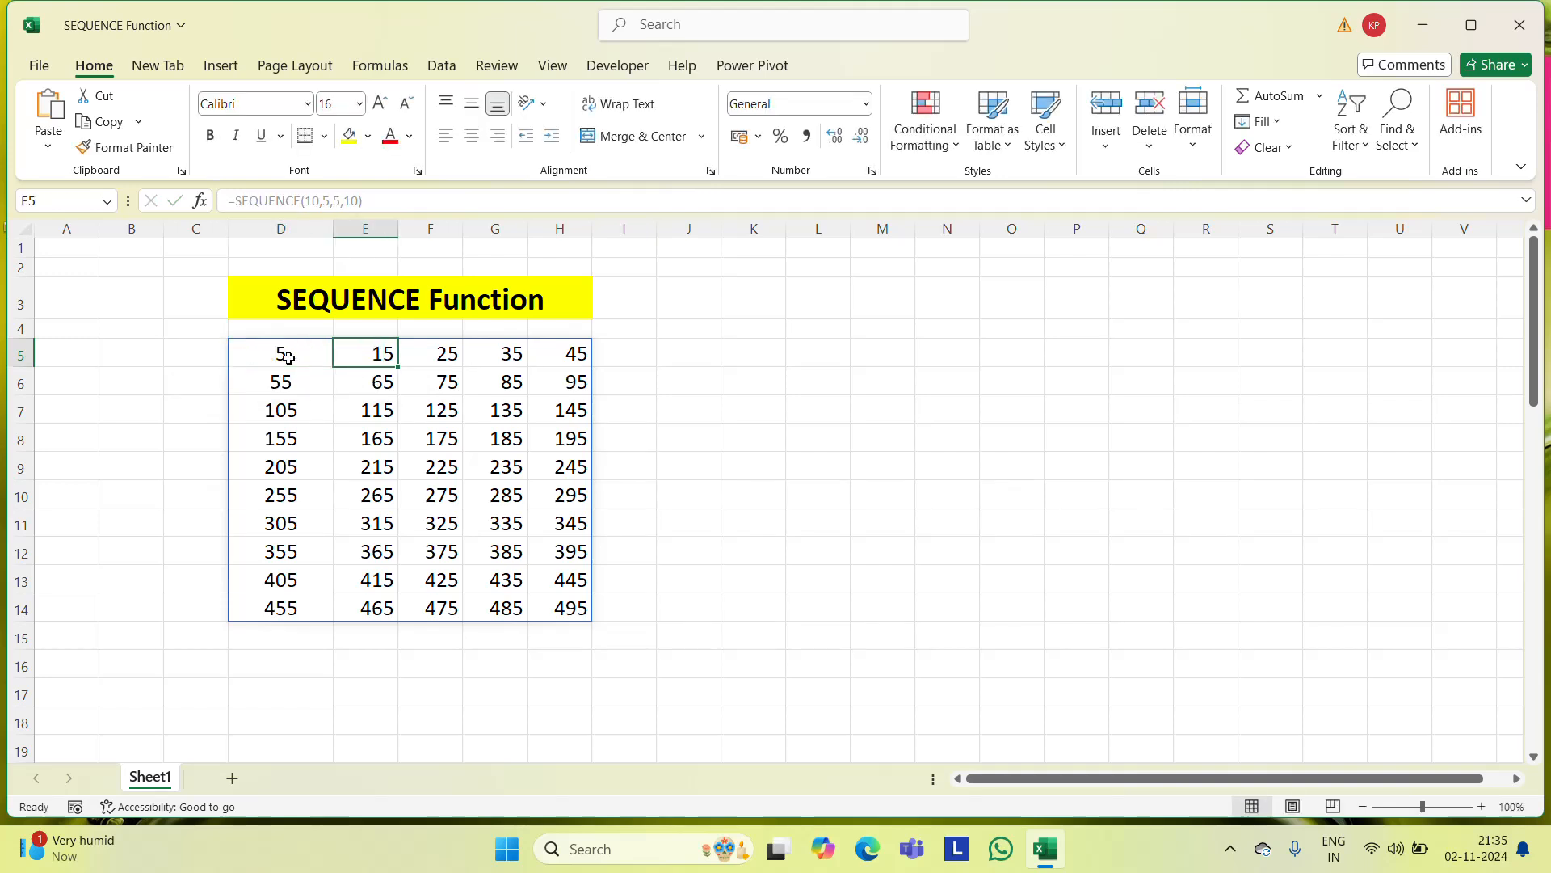
key("Left")
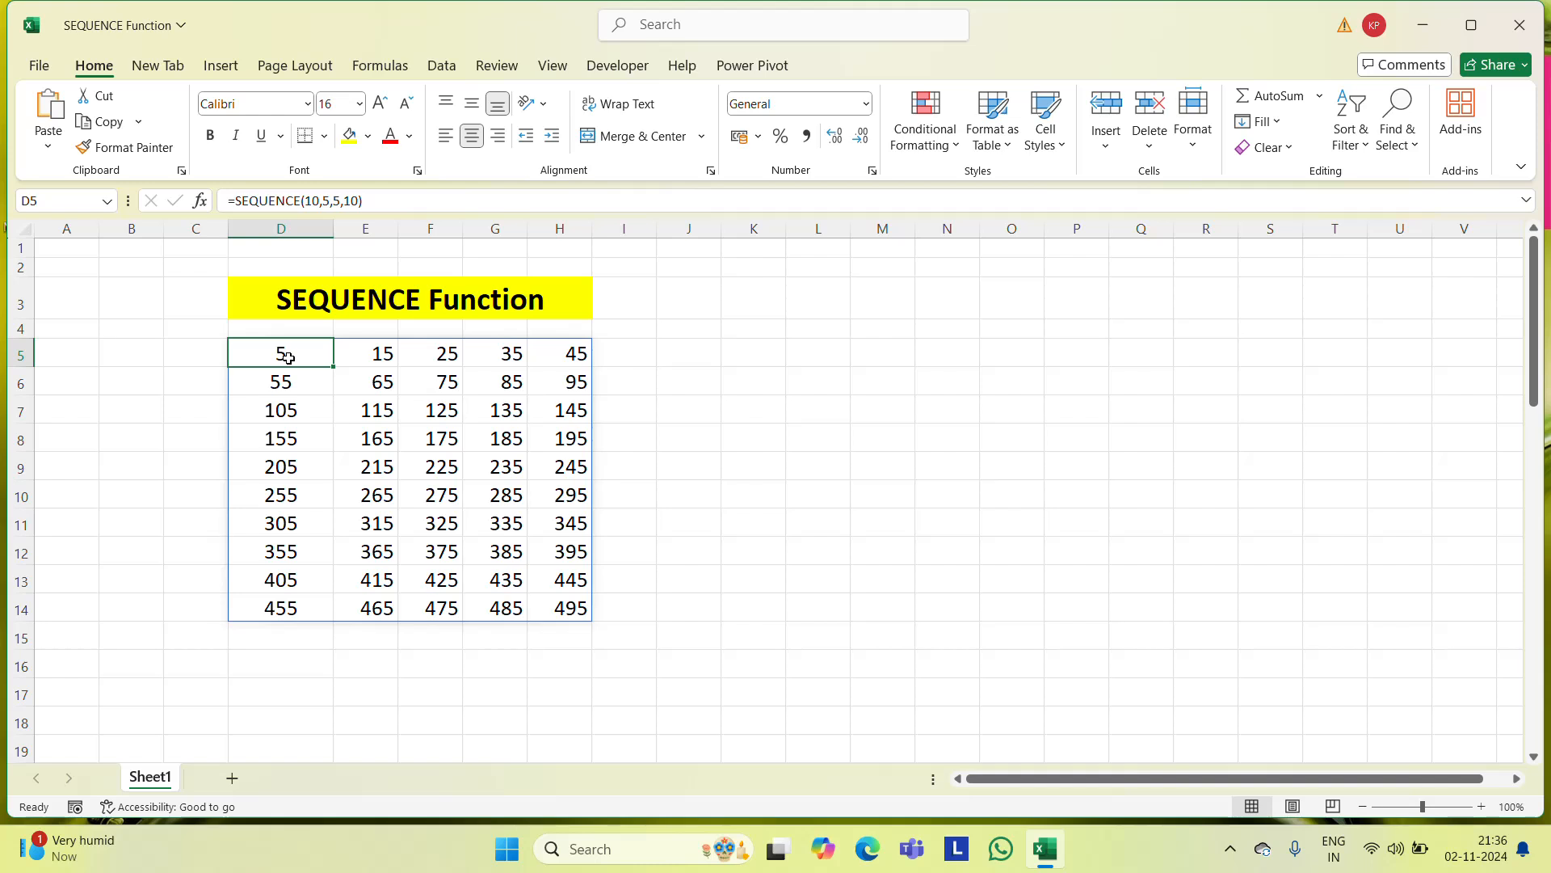
key("Right")
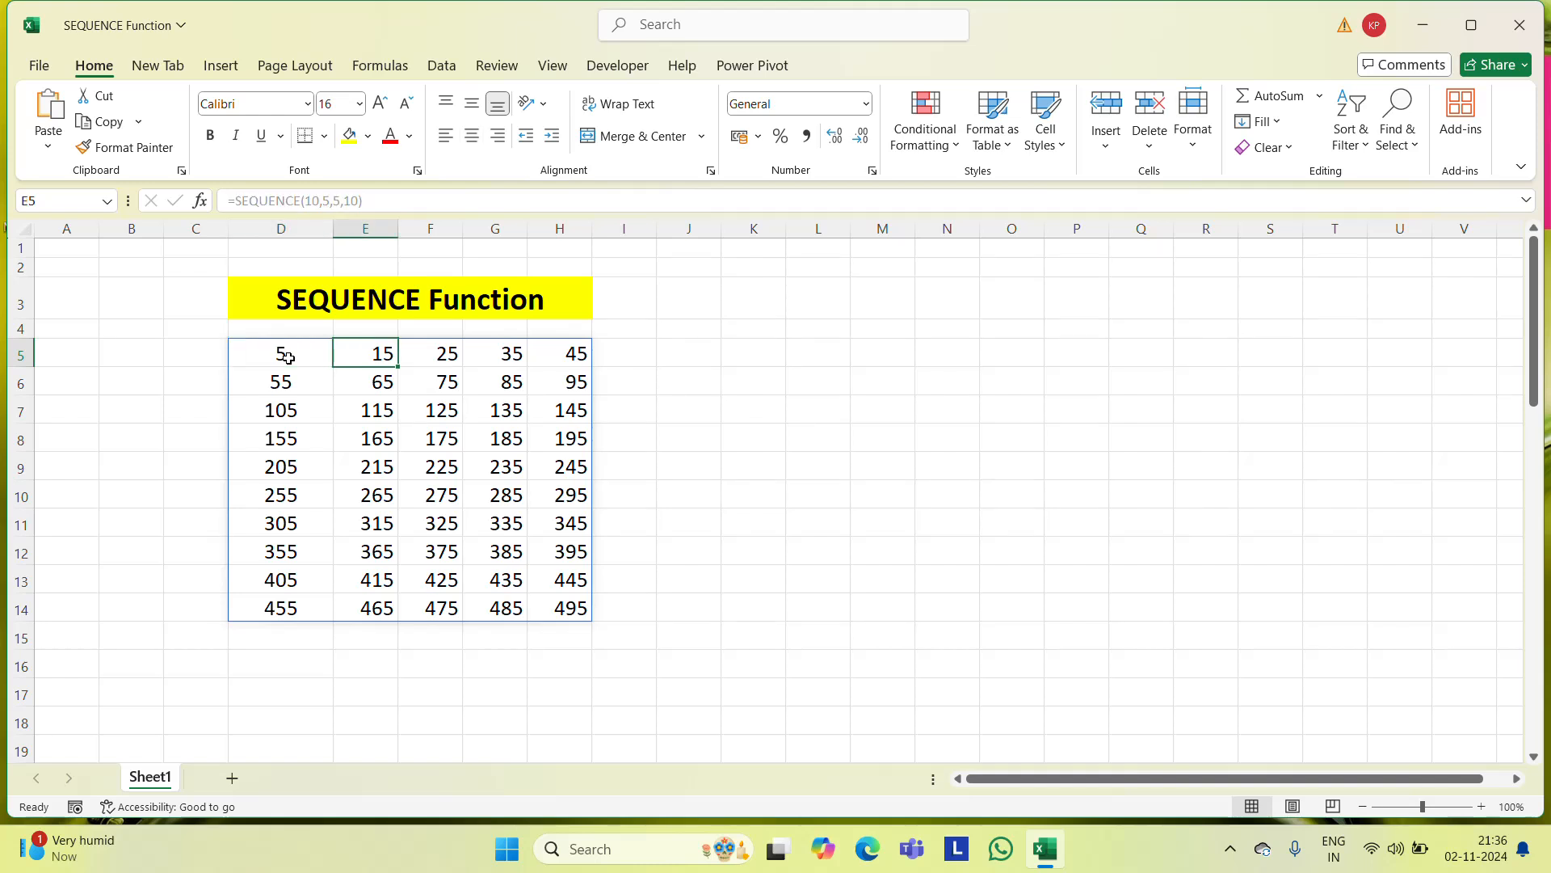
key("Right")
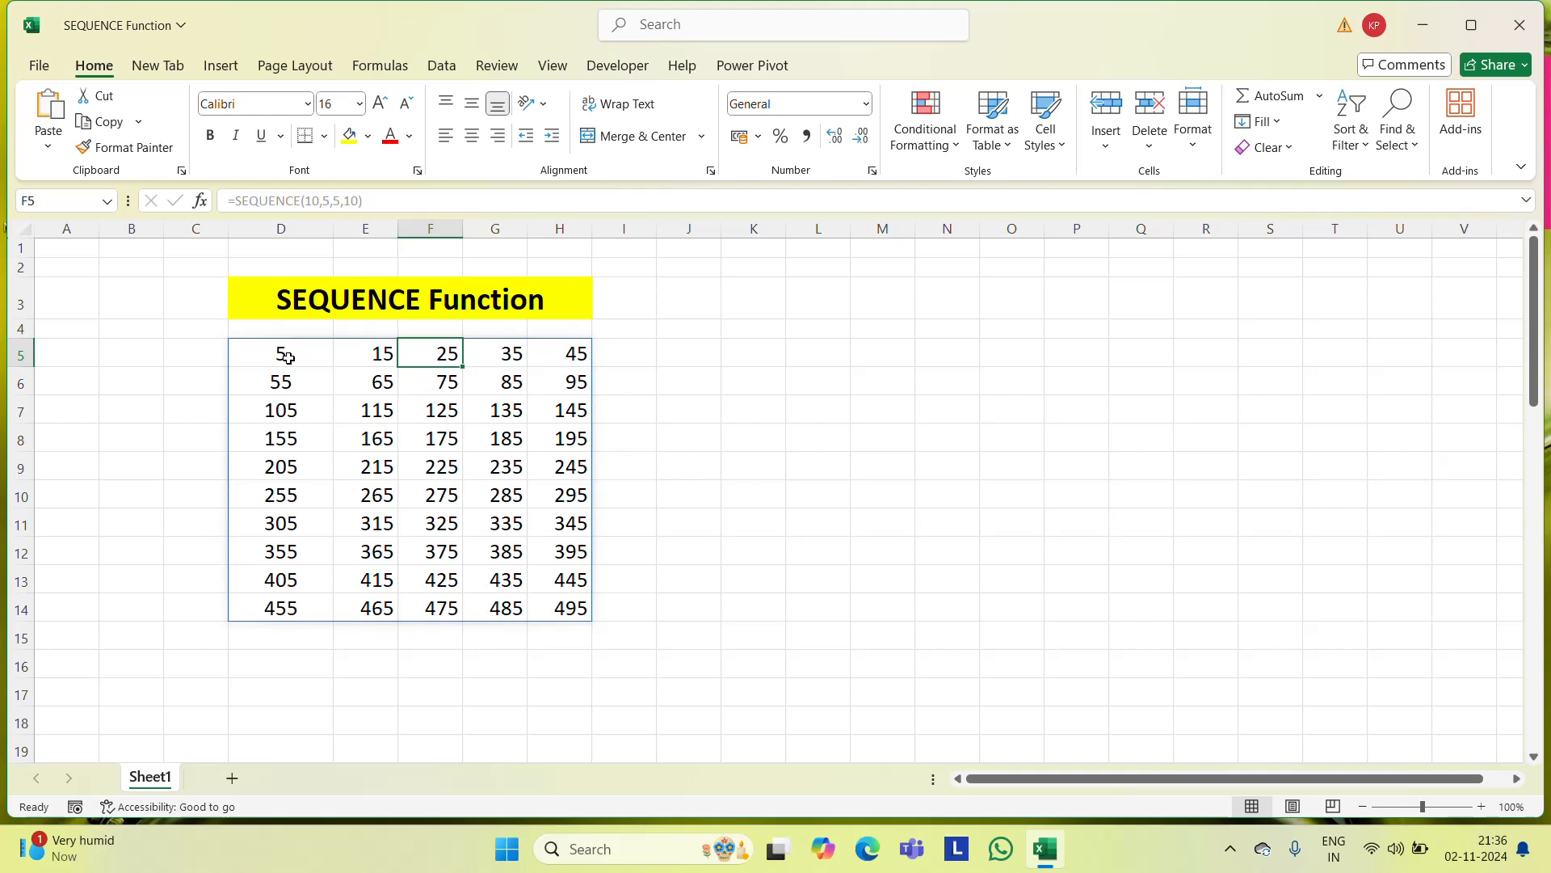
key("Right")
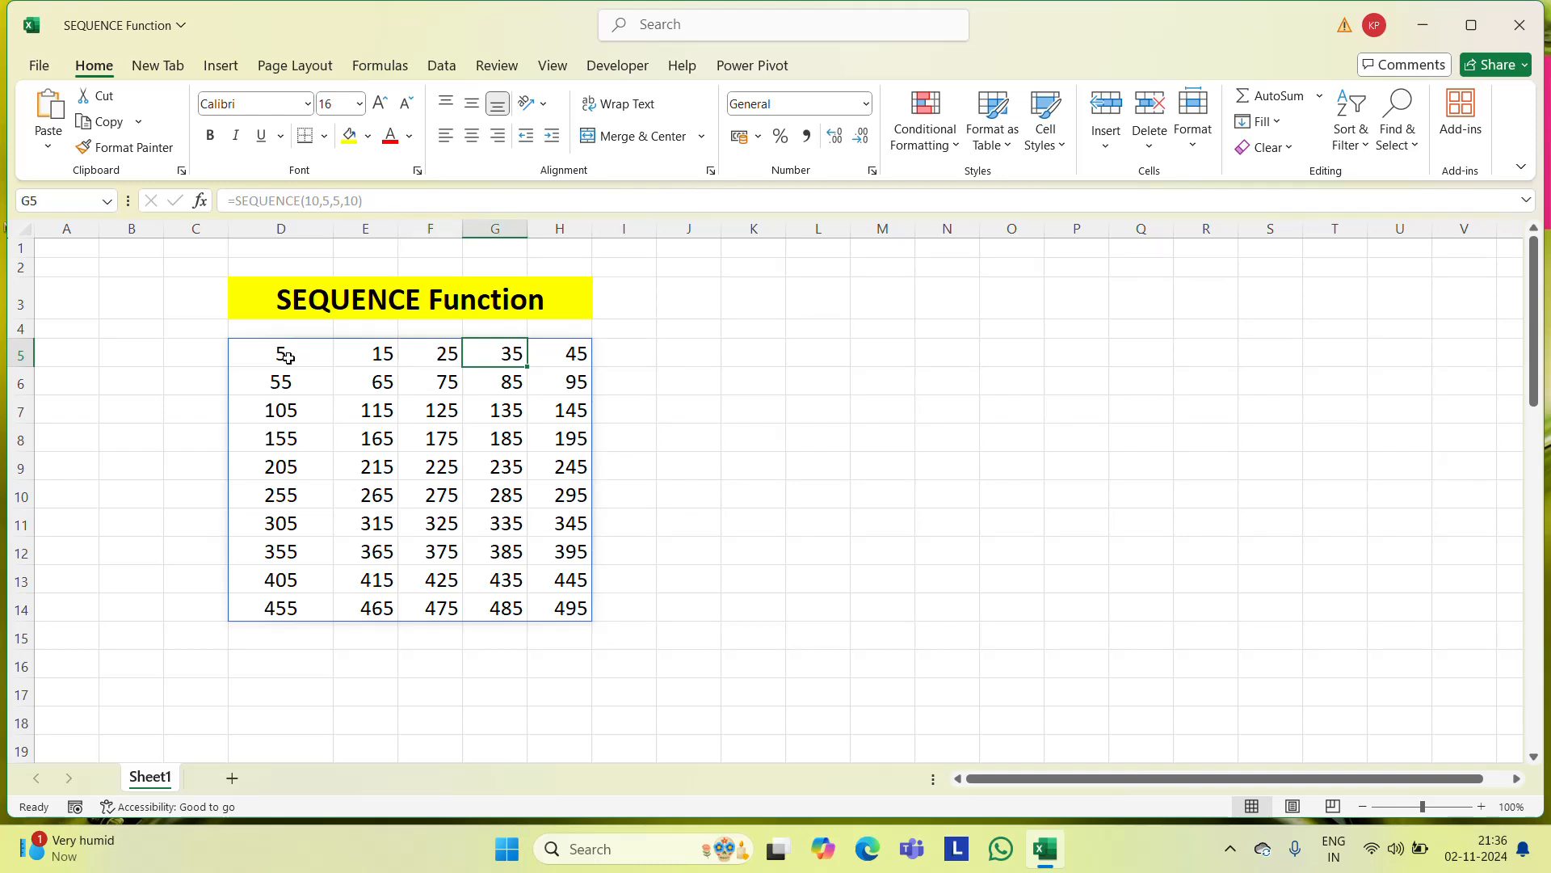
key("Right")
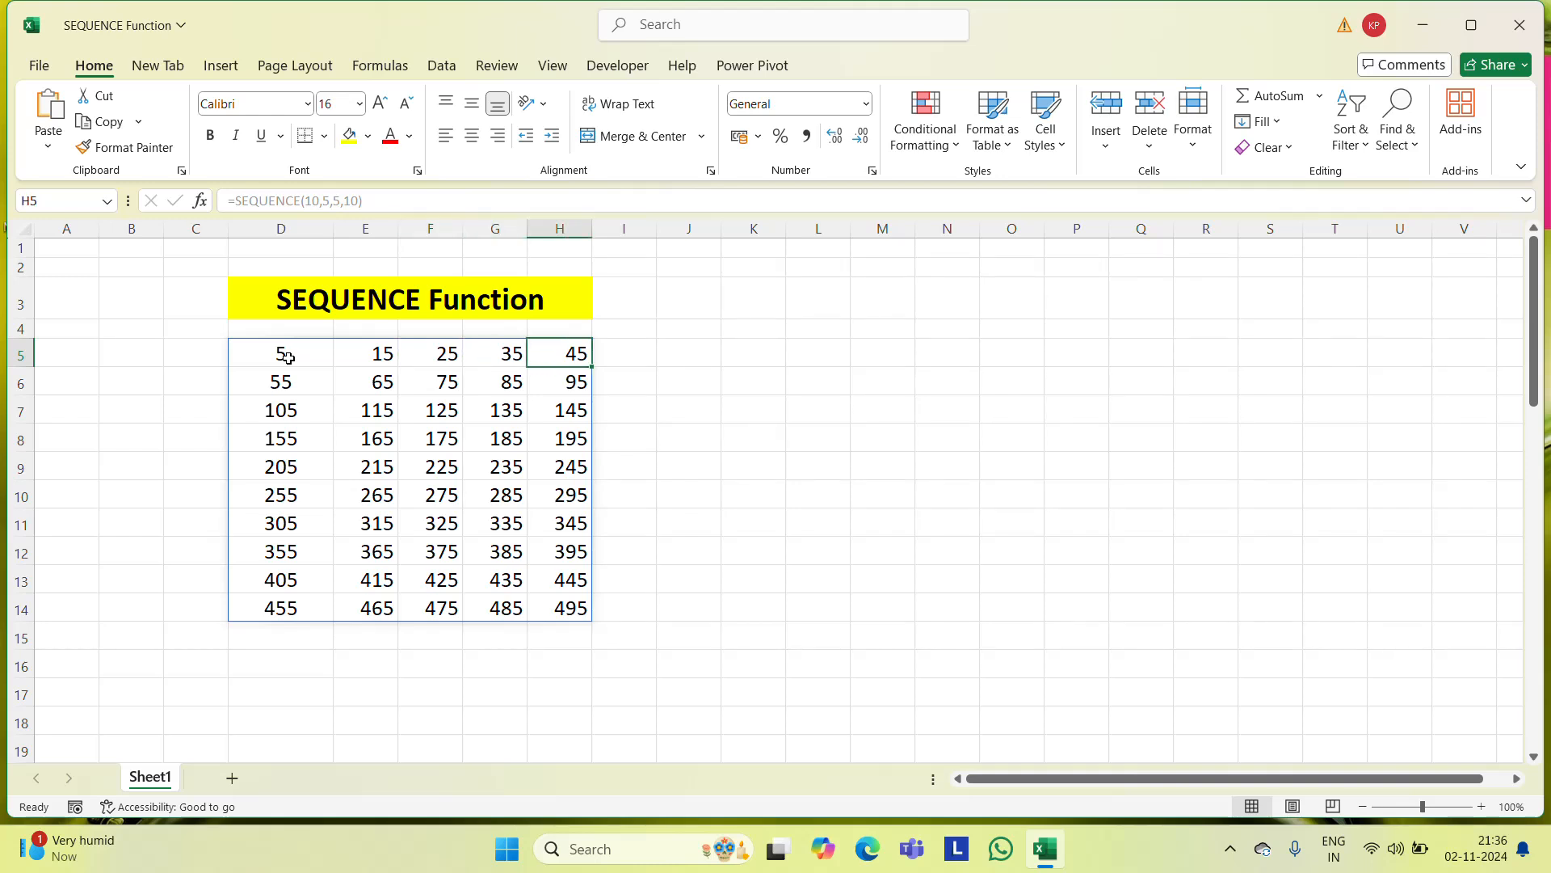
Step: Step through the values in row 6 and back along row 5 to compare how the numbers increase
key("Down")
key("Left")
key("Left")
key("Left")
key("Left")
key("Right")
key("Right")
key("Right")
key("Right")
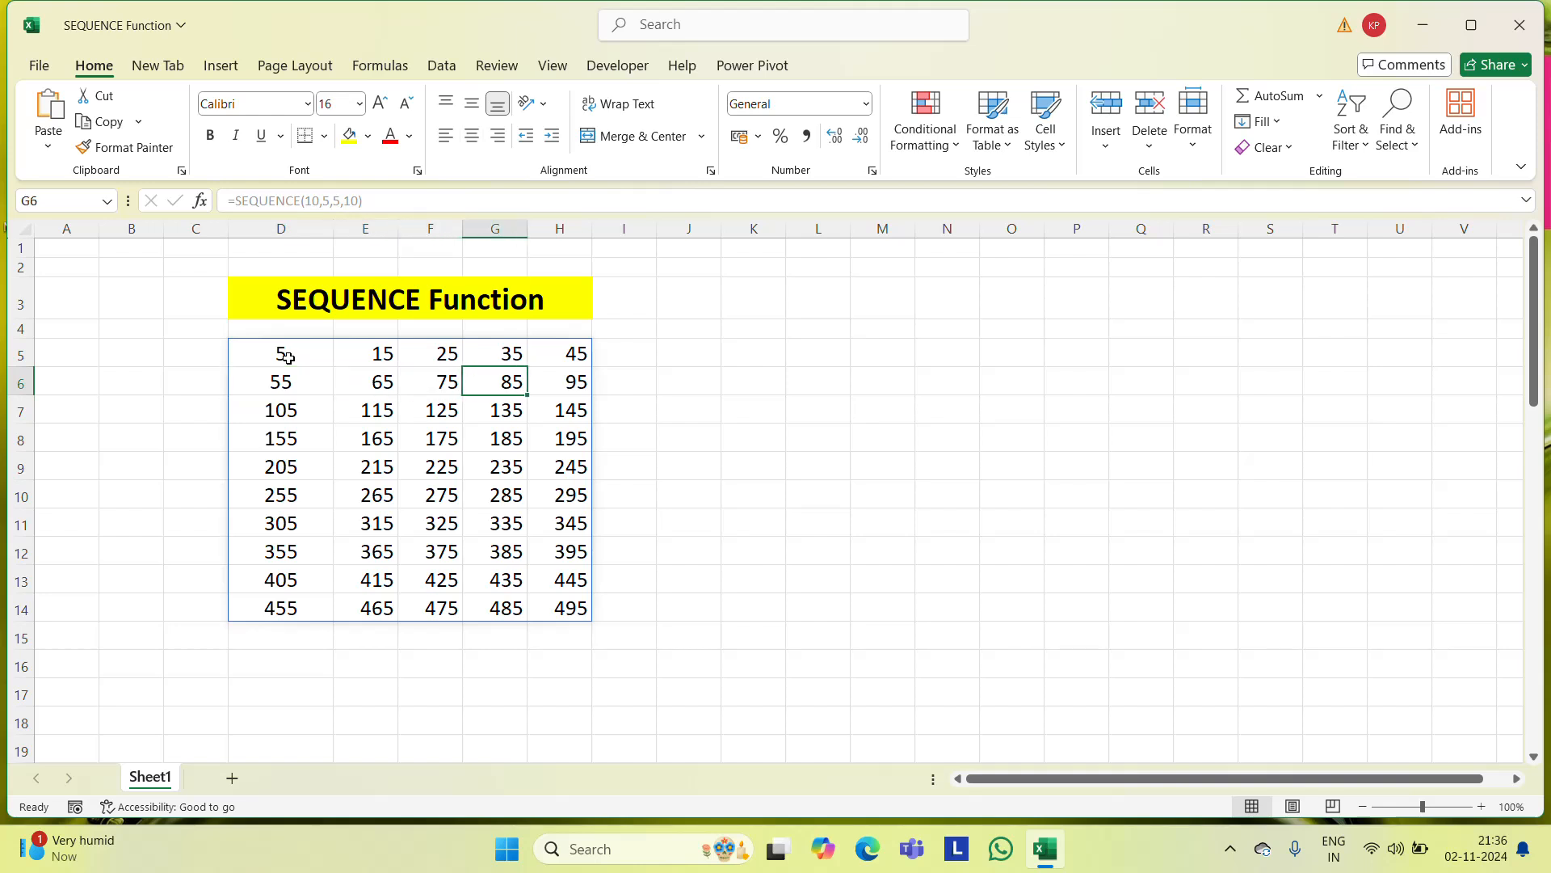
key("Up")
key("Up")
key("Down")
key("Left")
key("Left")
key("Left")
key("Left")
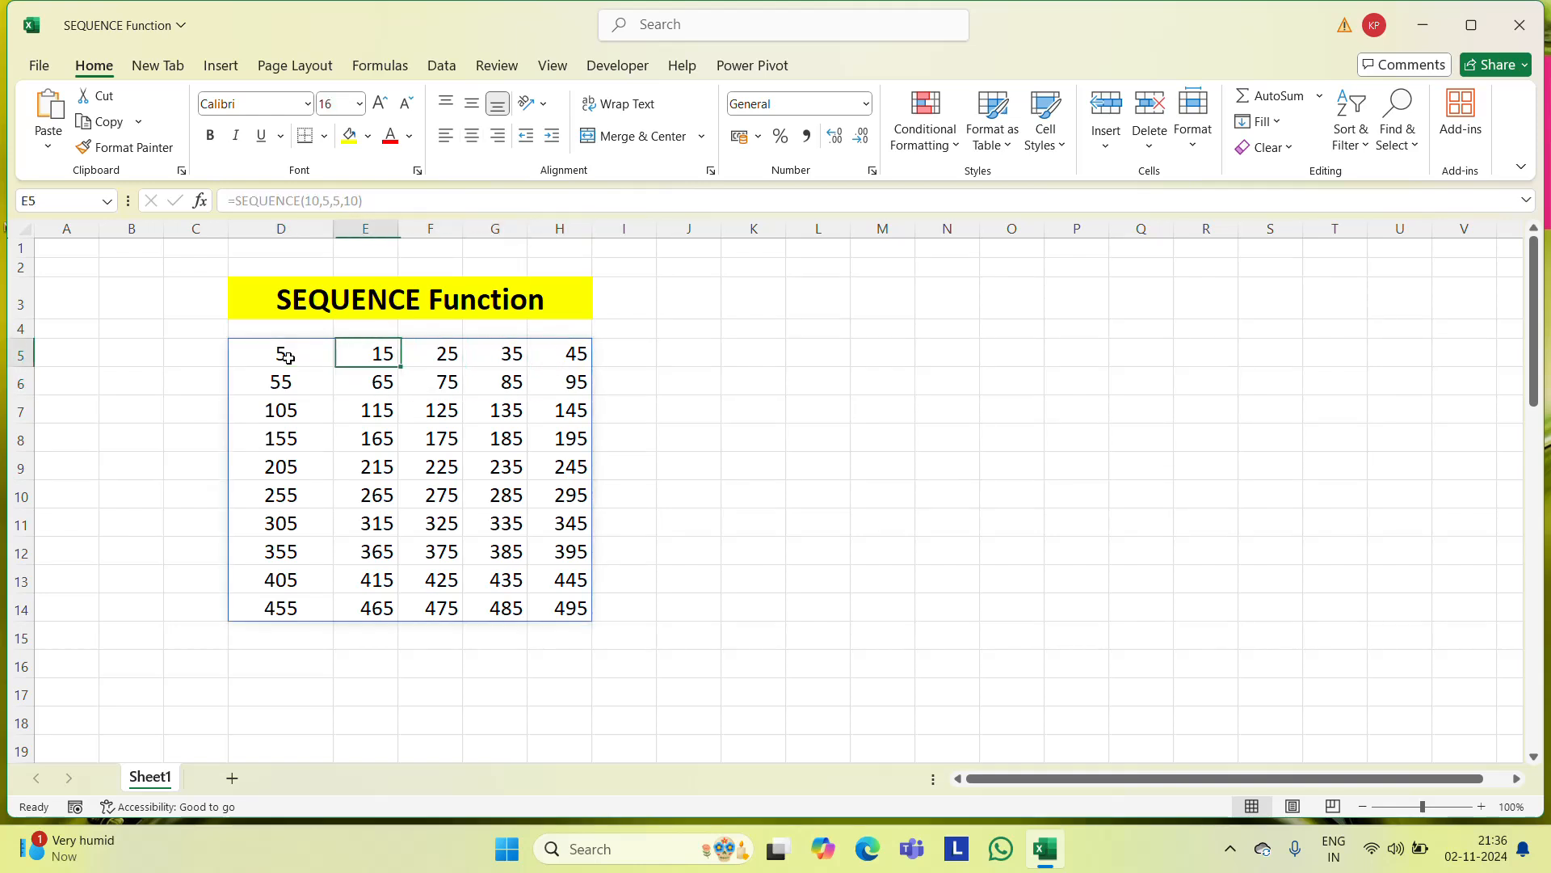
Step: Change the start and step arguments in D5 to 1, making the formula =SEQUENCE(10,5,1,1)
key("F2")
key("Left")
key("Left")
key("Left")
key("Left")
key("Left")
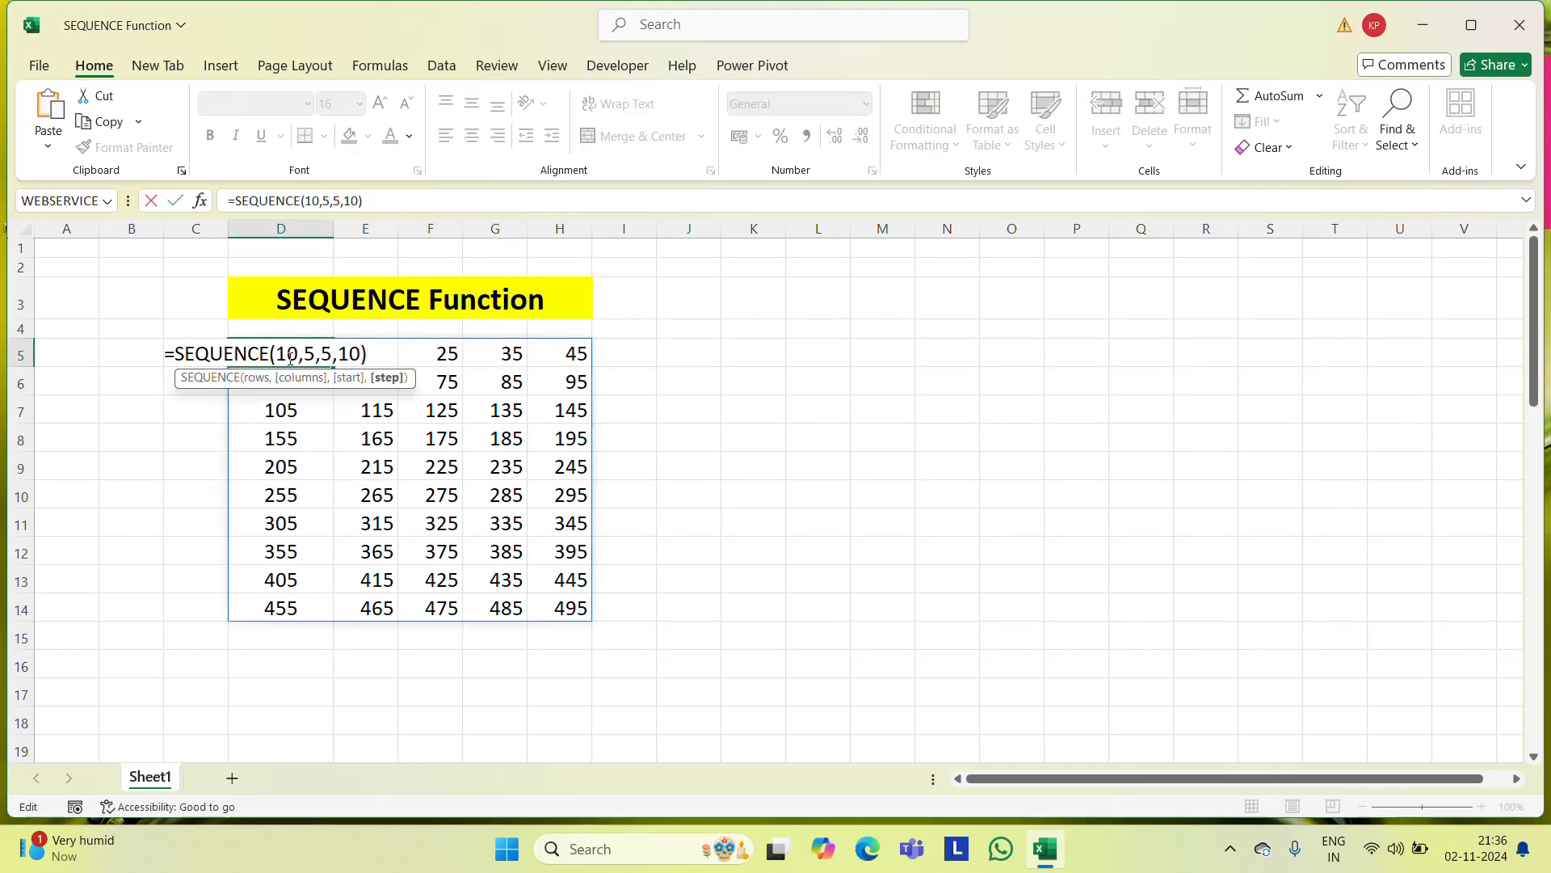
key("shift+Right")
type("1")
key("Right")
key("shift+Right")
key("shift+Right")
type("1")
key("ctrl+Return")
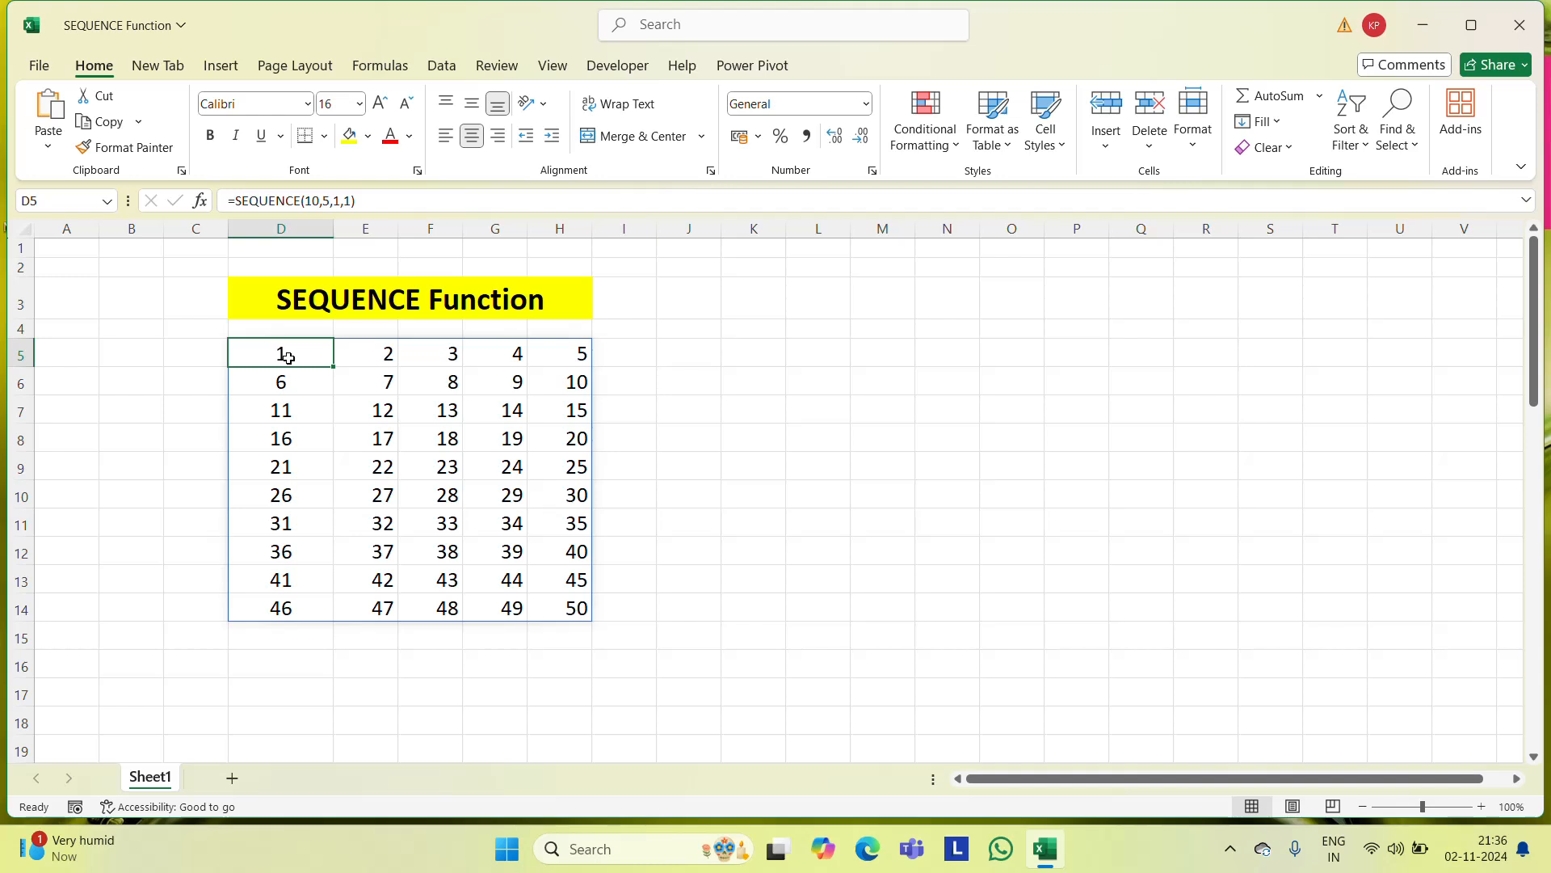
Step: Examine the arguments of the SEQUENCE formula in D5 against the spilled grid without changing them
key("F2")
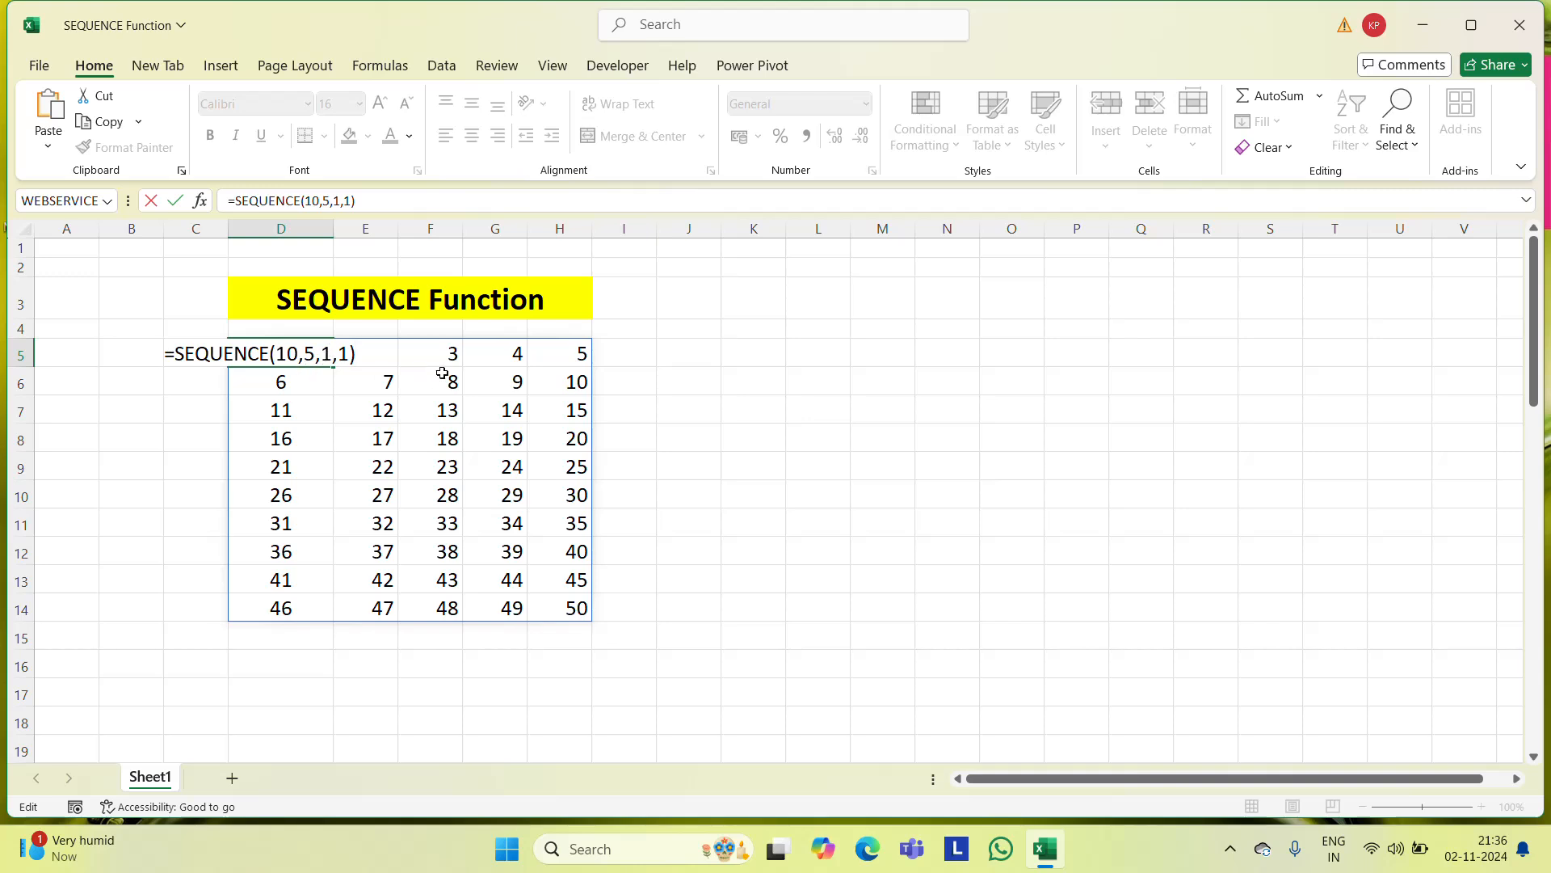
key("Escape")
double_click(283, 360)
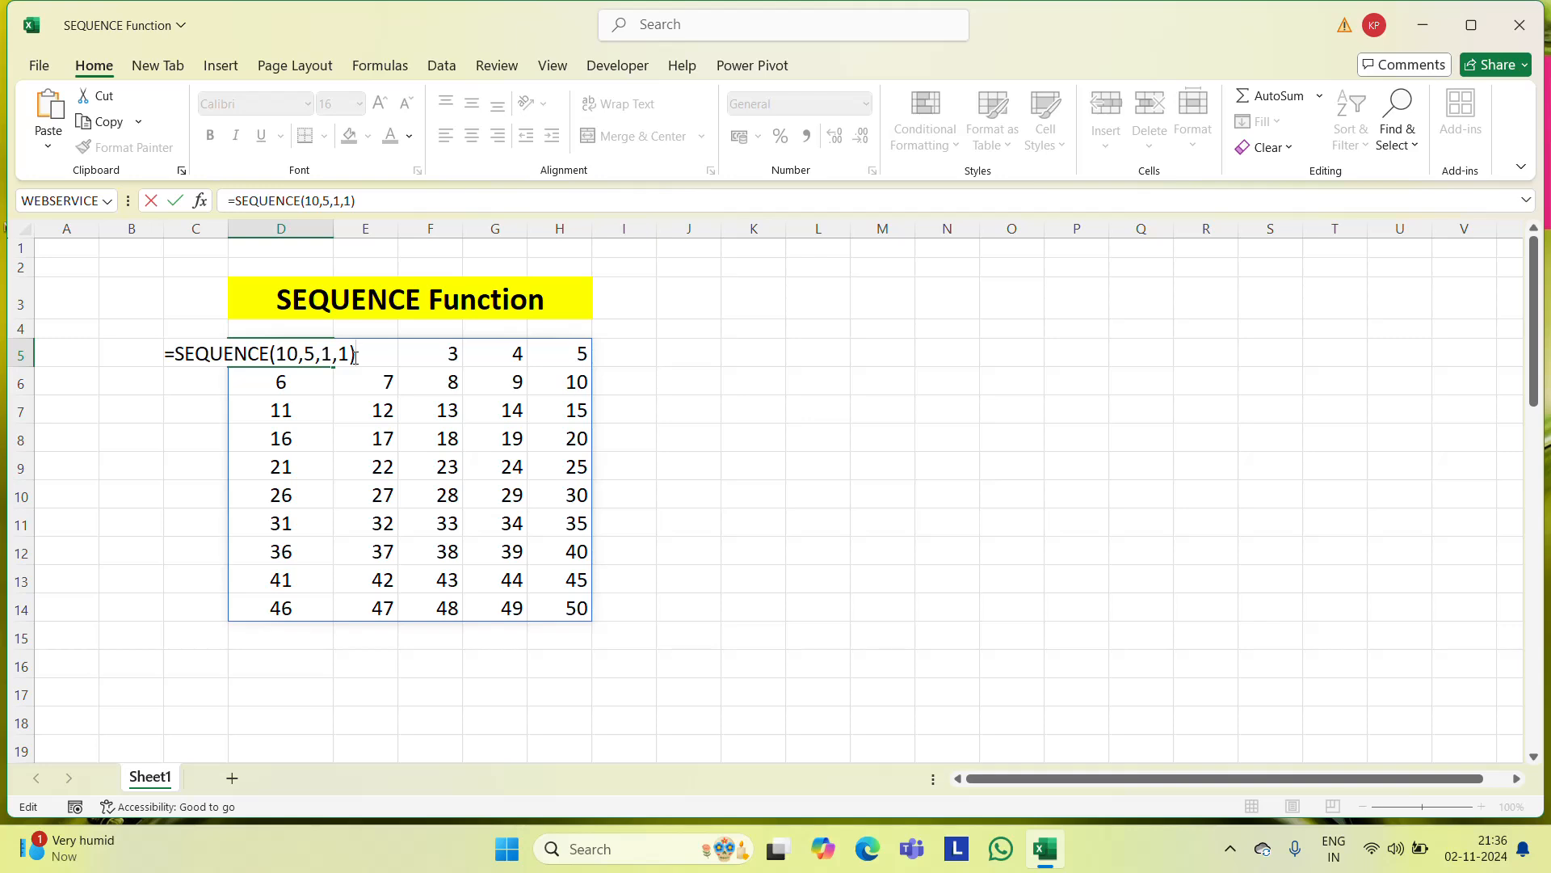
key("Escape")
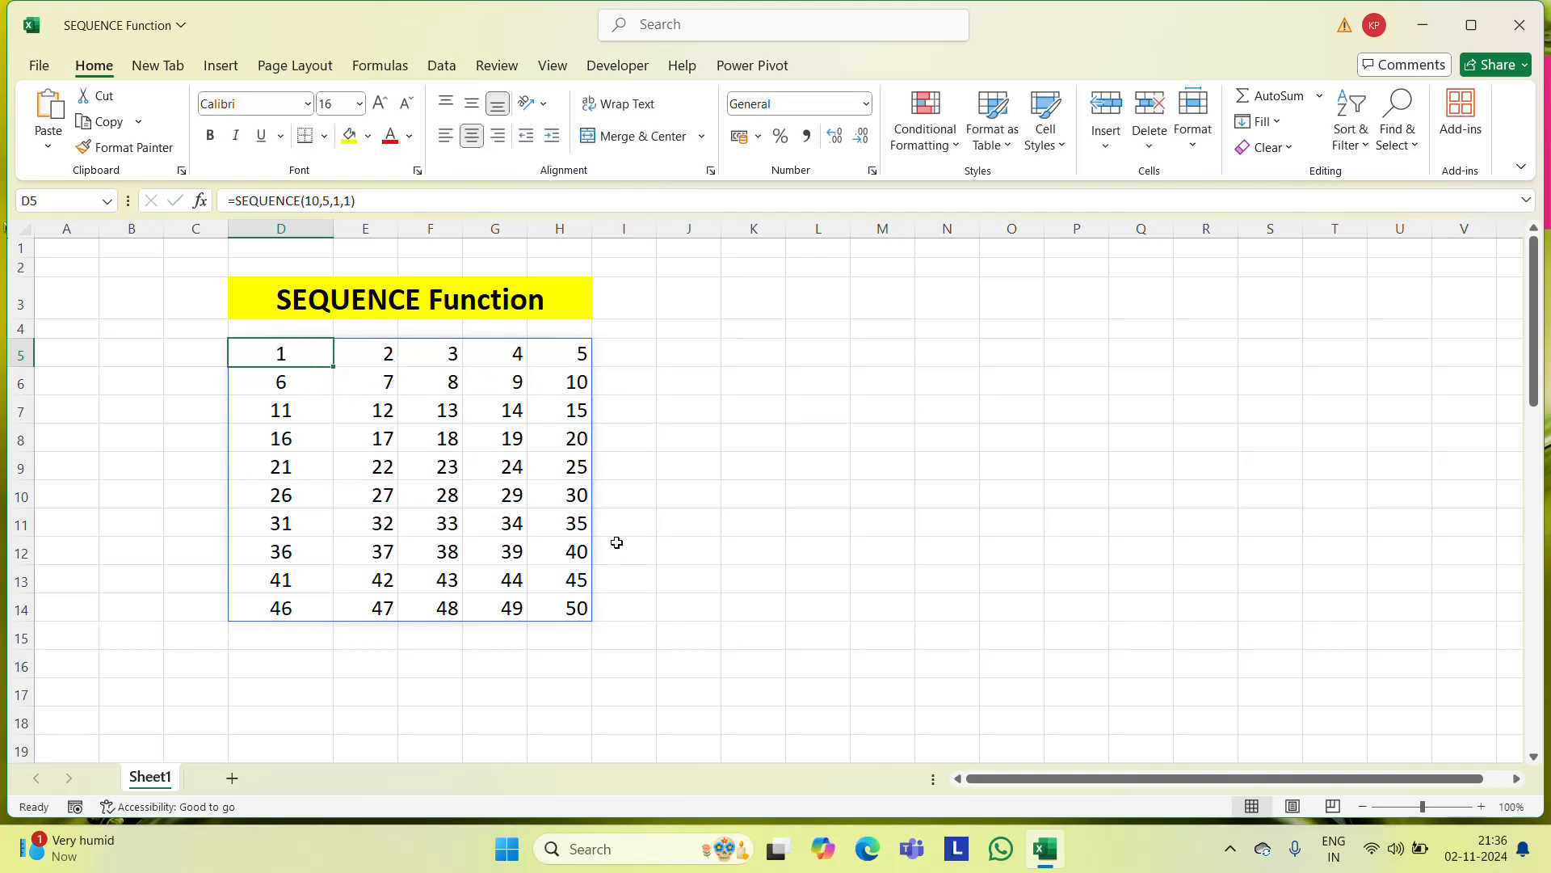
key("F2")
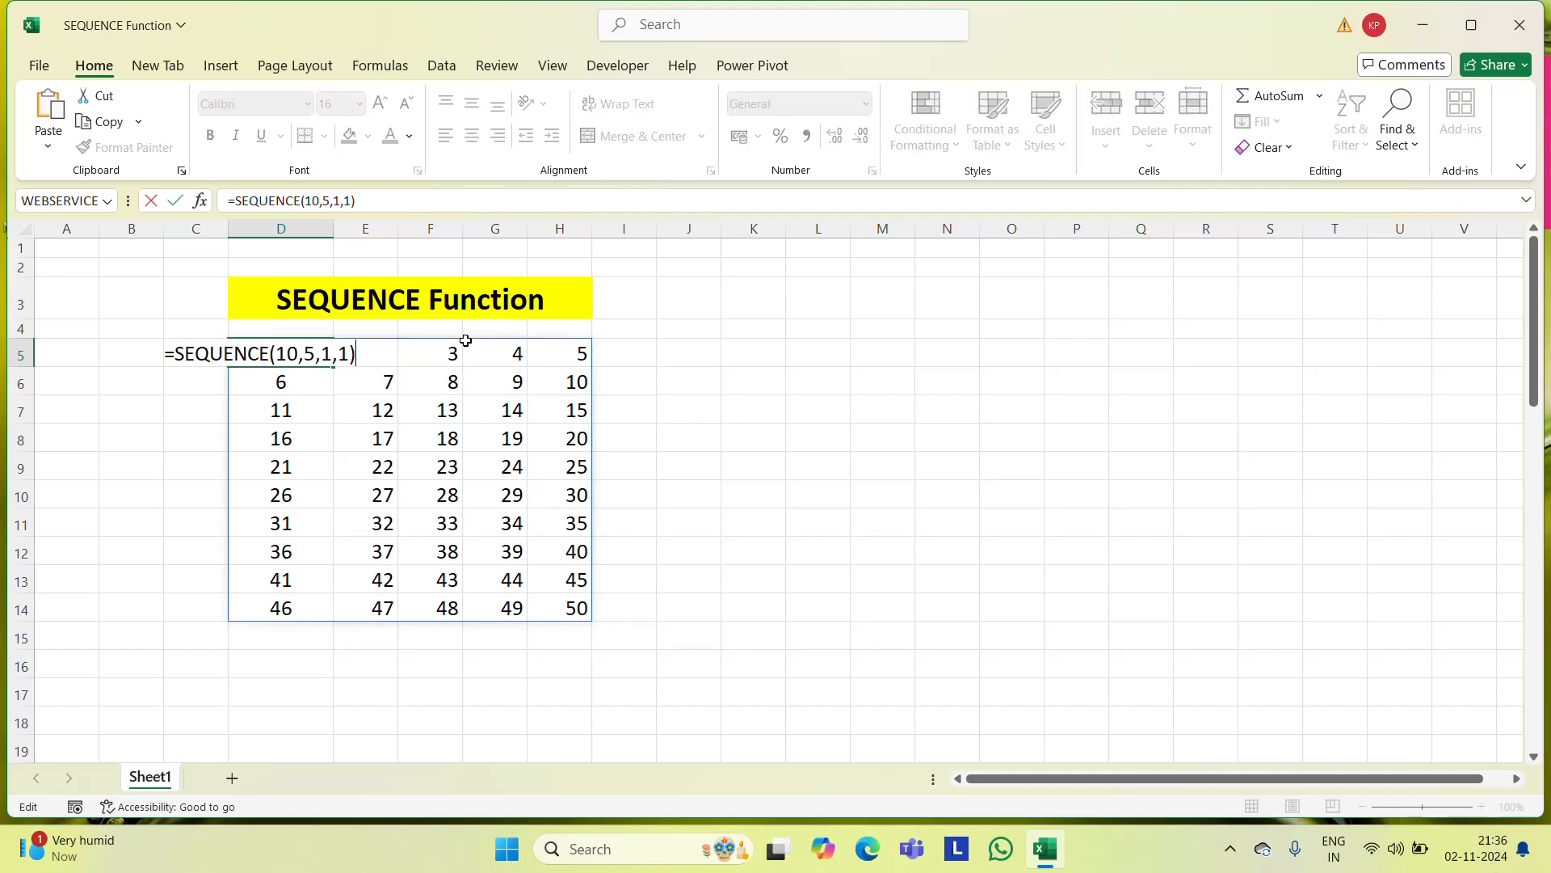
key("Left")
key("Left")
key("Left")
key("Left")
key("Left")
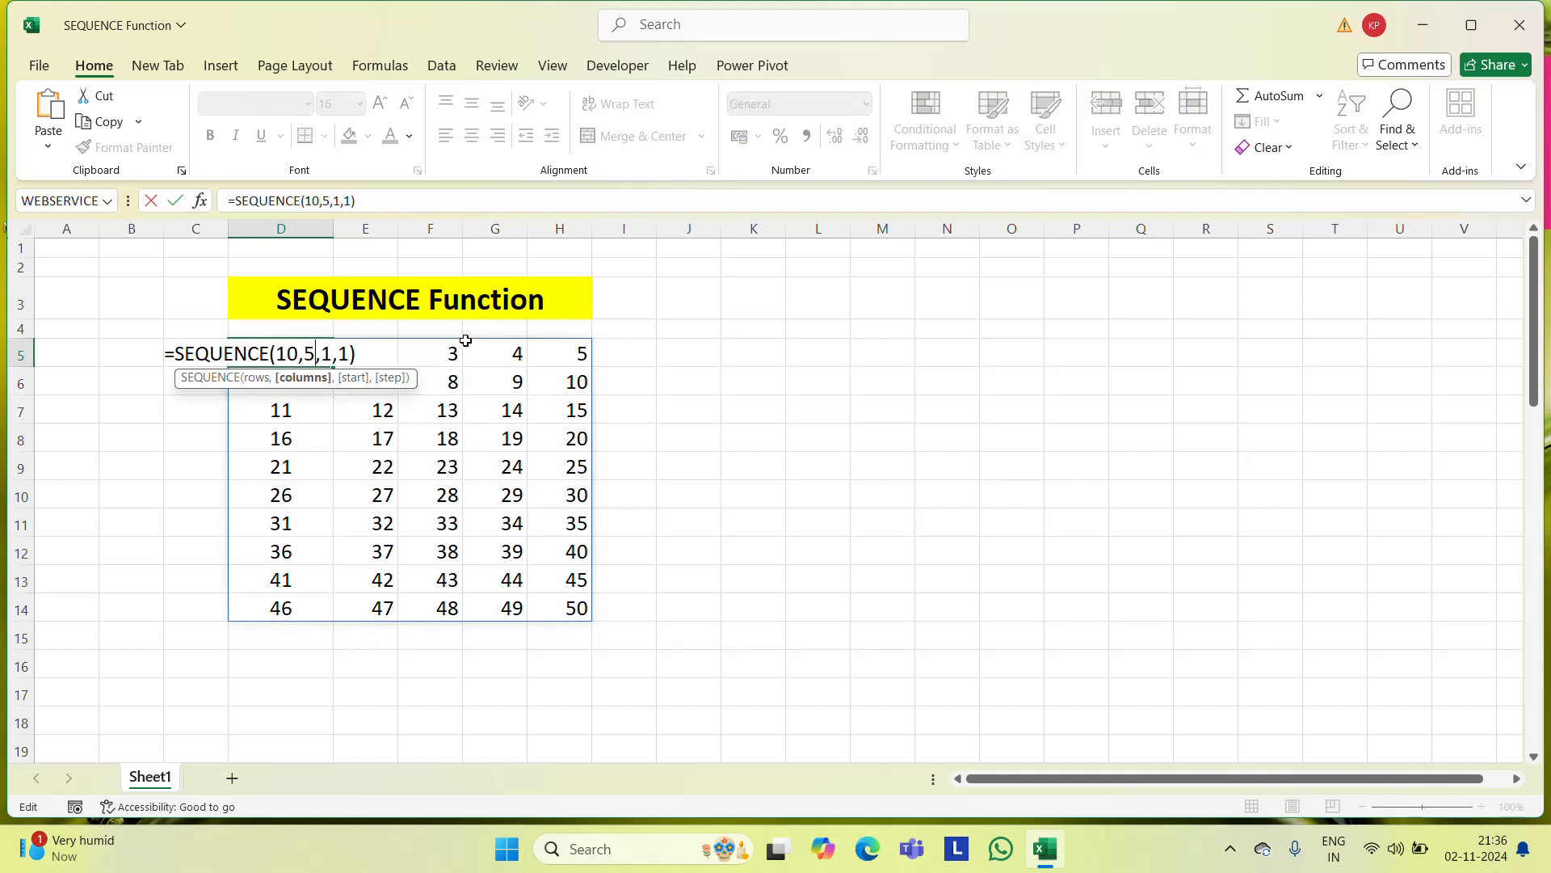
key("Escape")
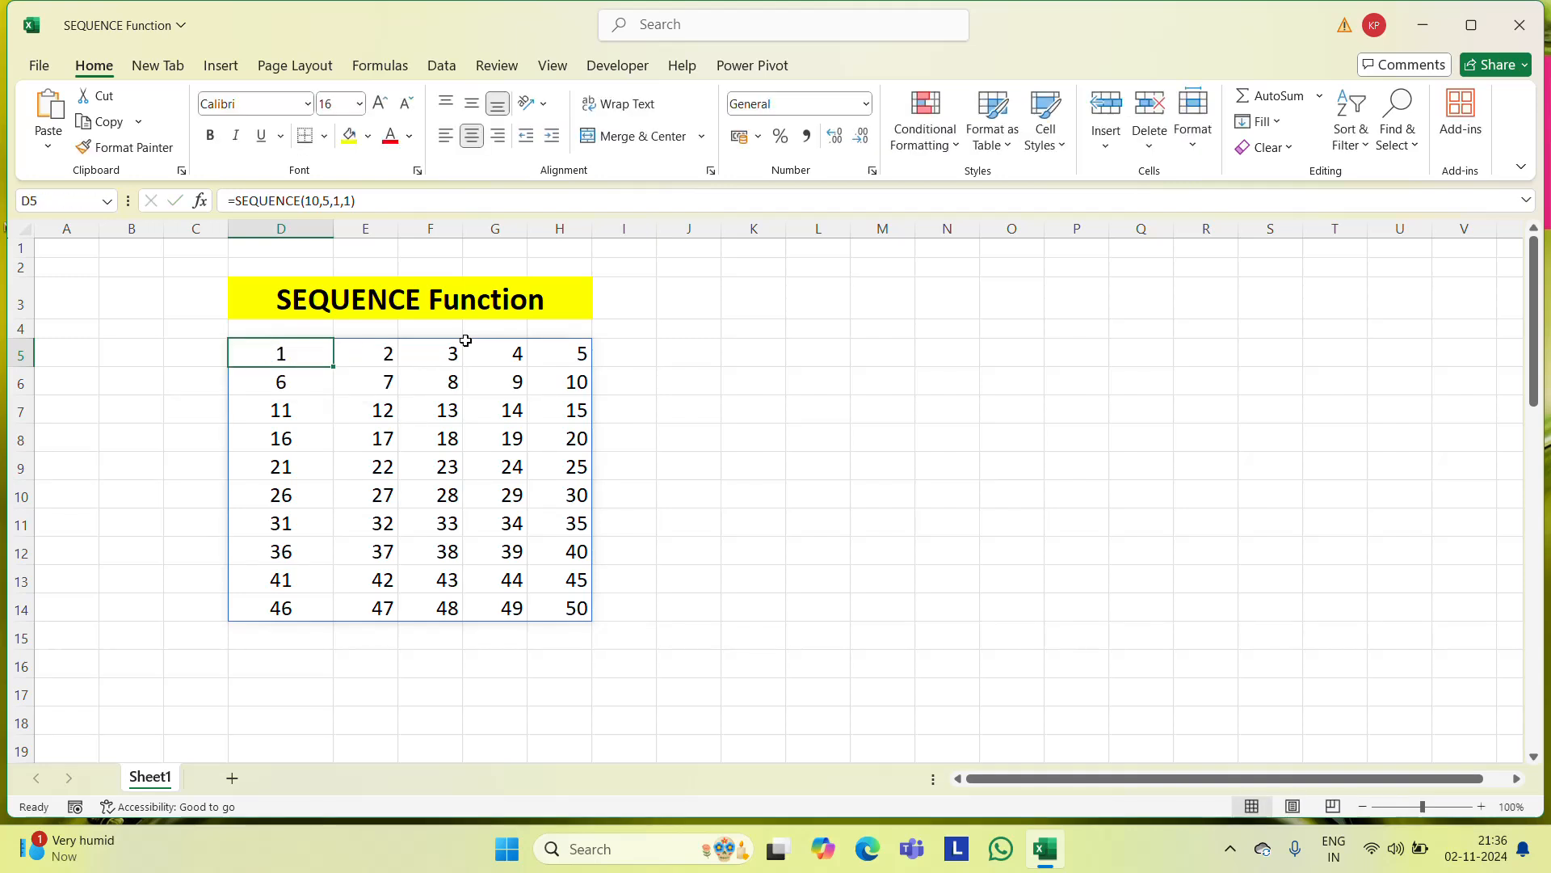
Step: Set the rows argument in D5 to 20, making the formula =SEQUENCE(20,5,1,1)
key("F2")
key("Left")
key("Left")
key("Left")
key("Left")
key("Left")
key("Left")
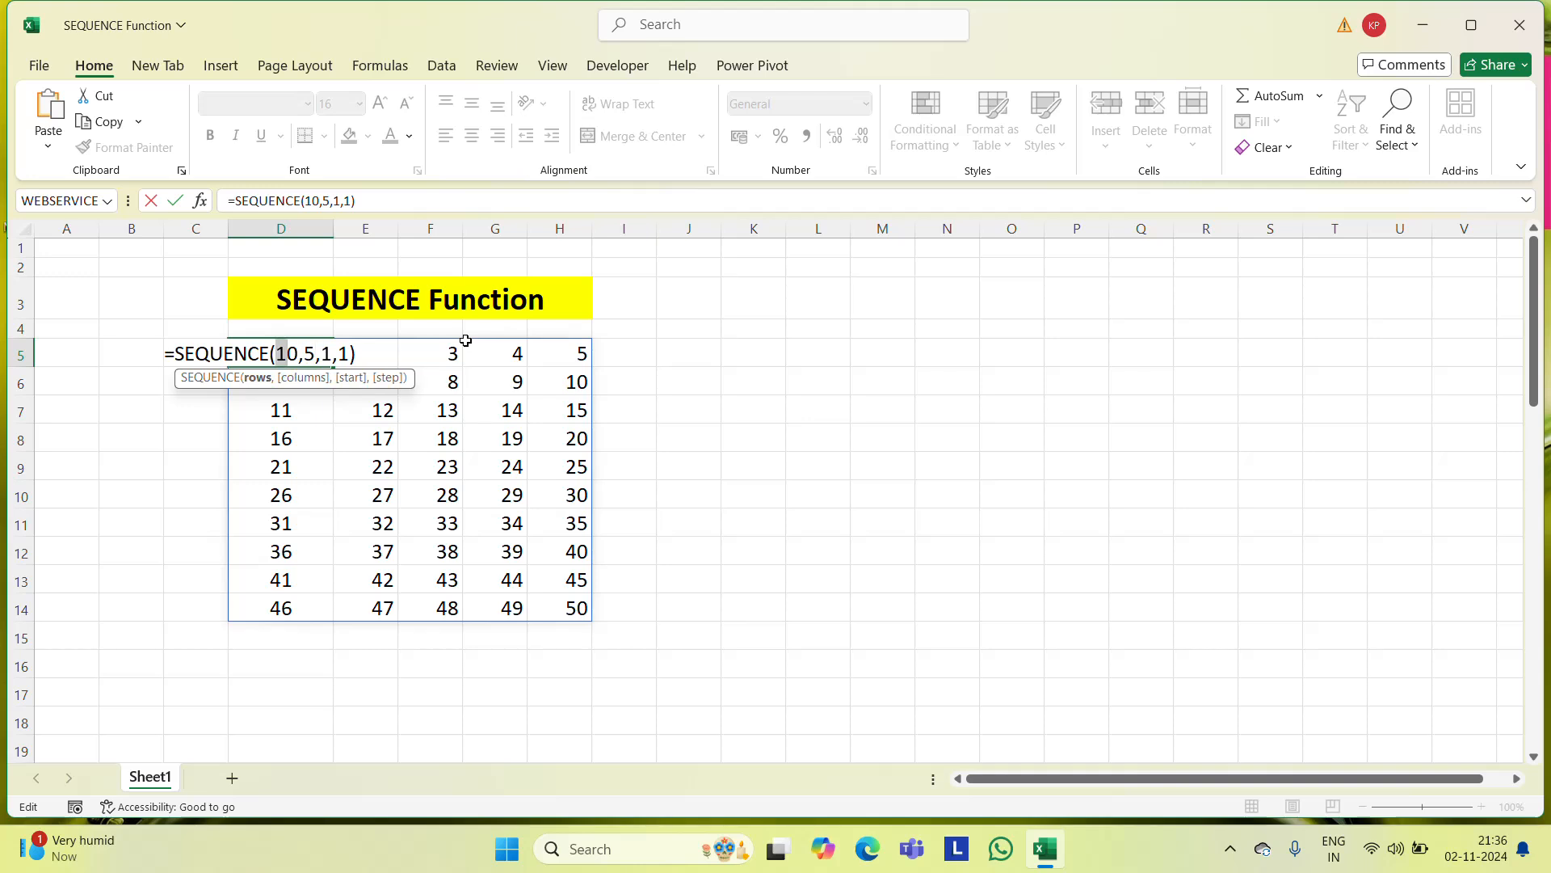
type("2")
key("Delete")
key("Return")
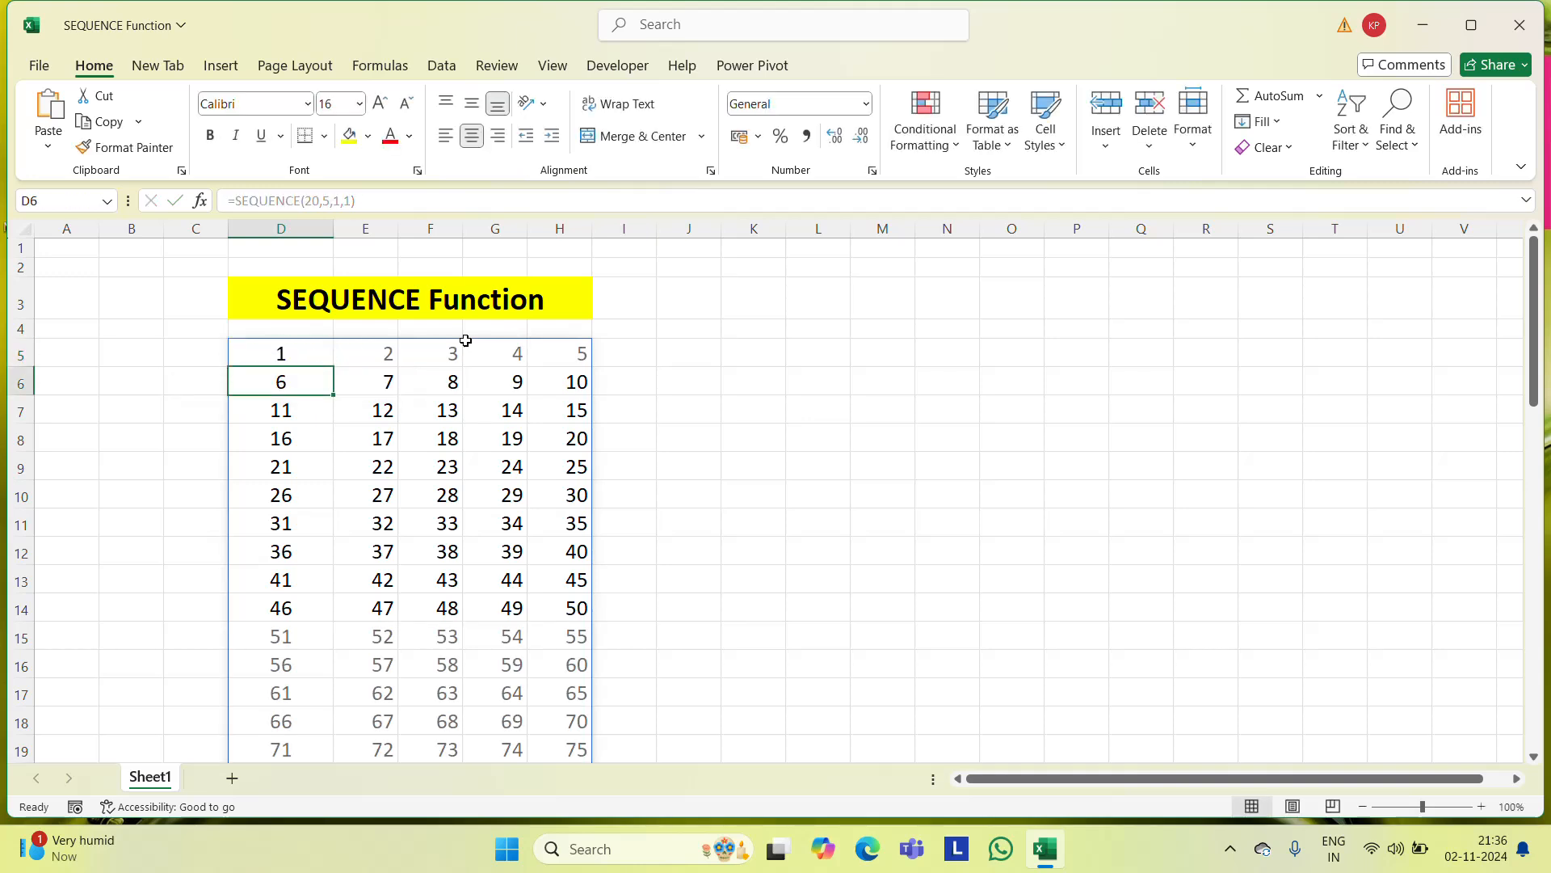
Step: Jump to the last rows of the spilled grid and return to D5 to check how far the sequence extends
key("Up")
key("Down")
key("ctrl+Down")
key("Down")
key("Up")
key("Up")
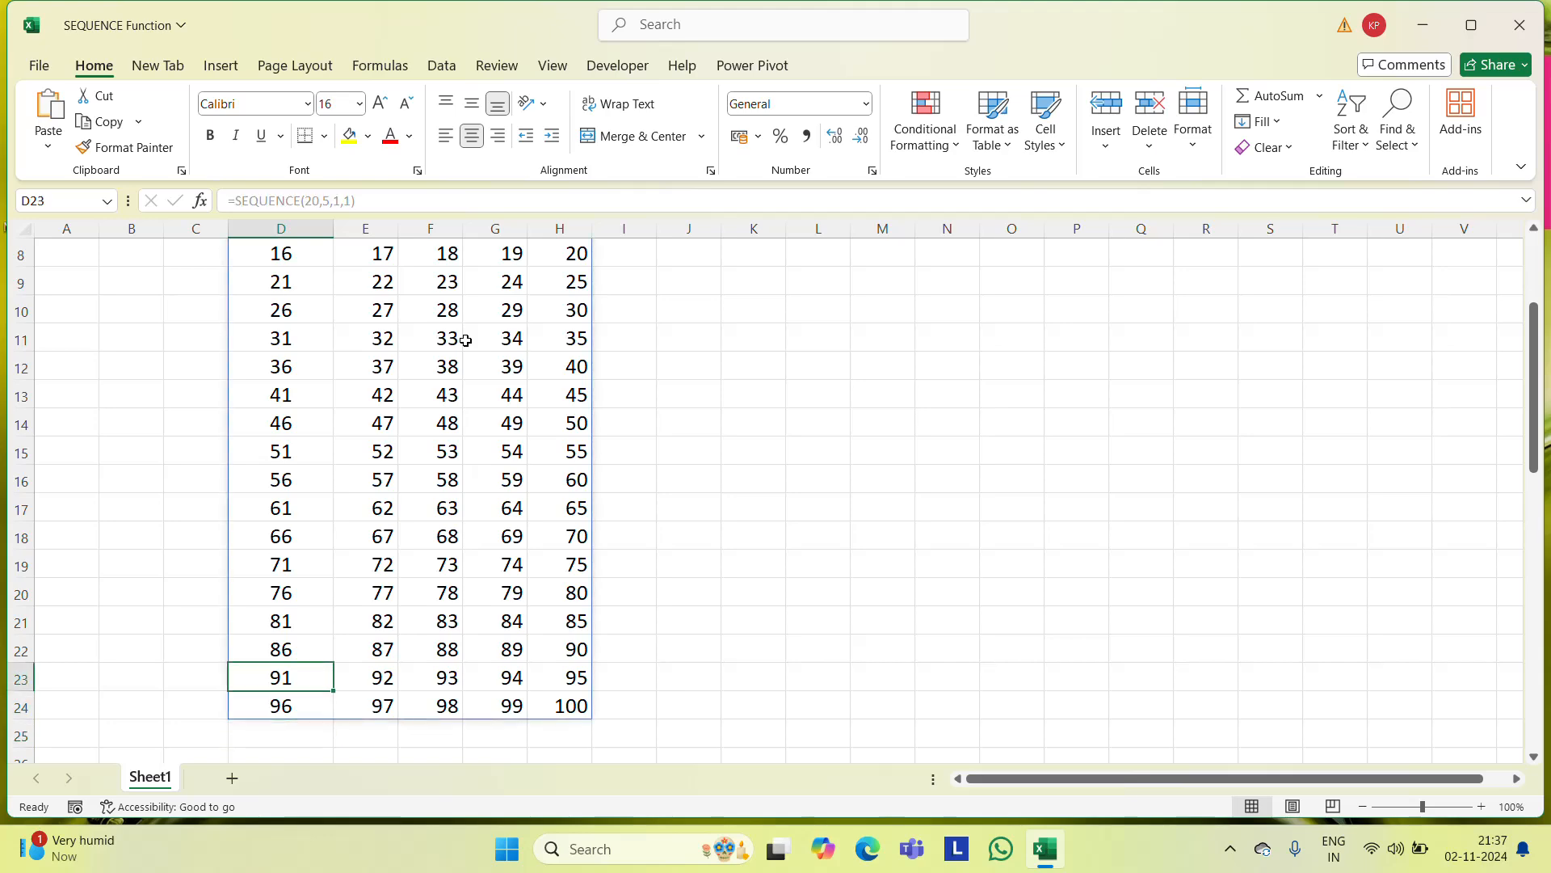
key("ctrl+Up")
key("ctrl+Up")
key("Up")
key("Down")
key("Down")
key("Down")
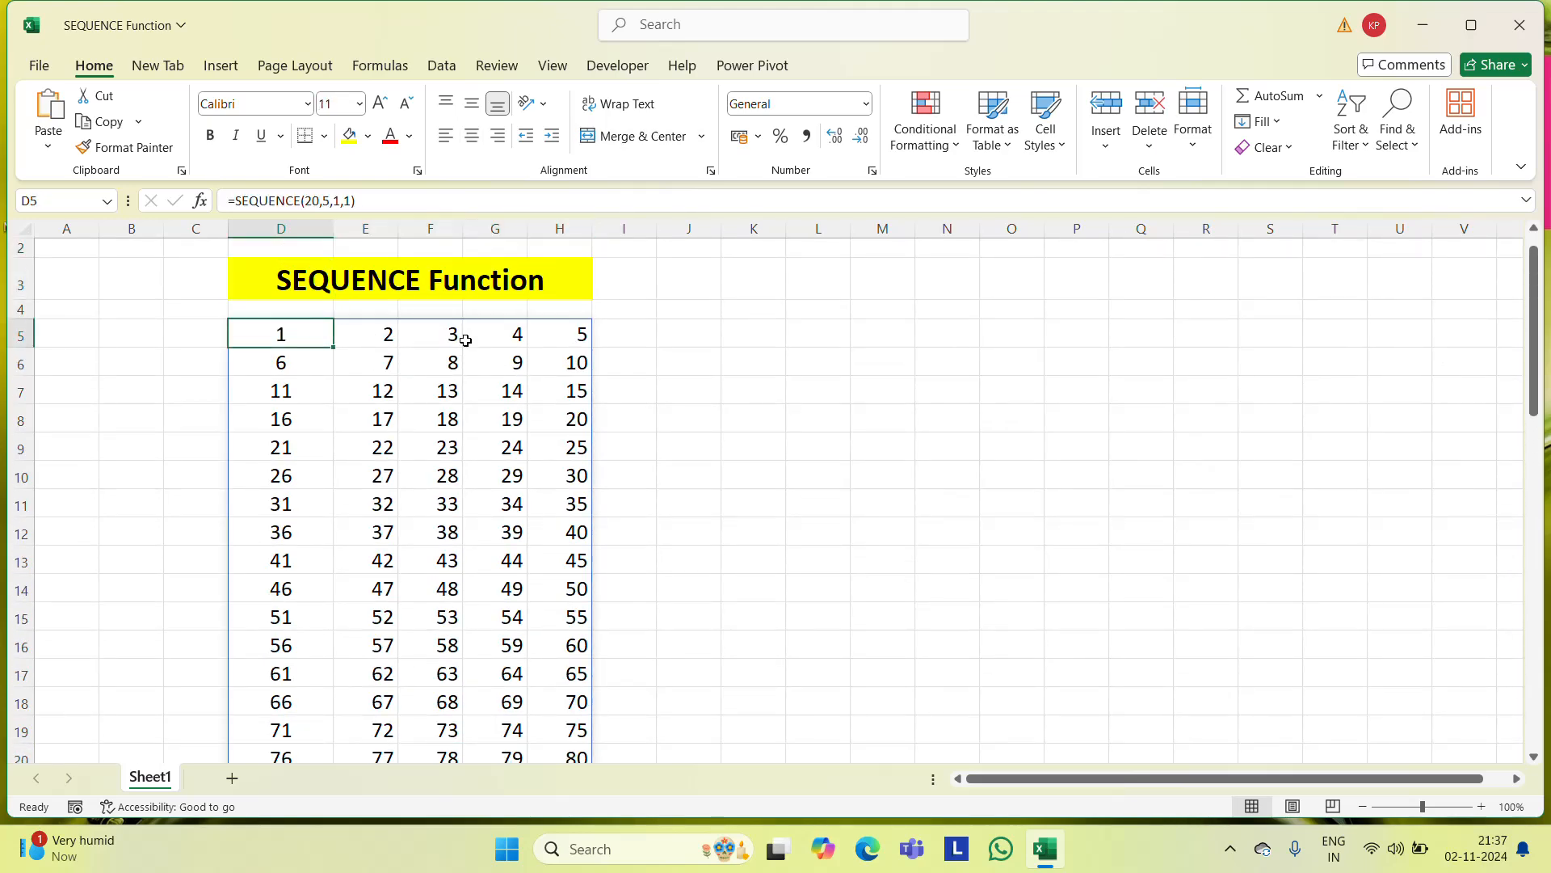
Step: Set the columns argument in D5 to 10, making the formula =SEQUENCE(20,10,1,1)
key("F2")
key("Left")
key("Left")
key("Left")
key("Left")
key("Left")
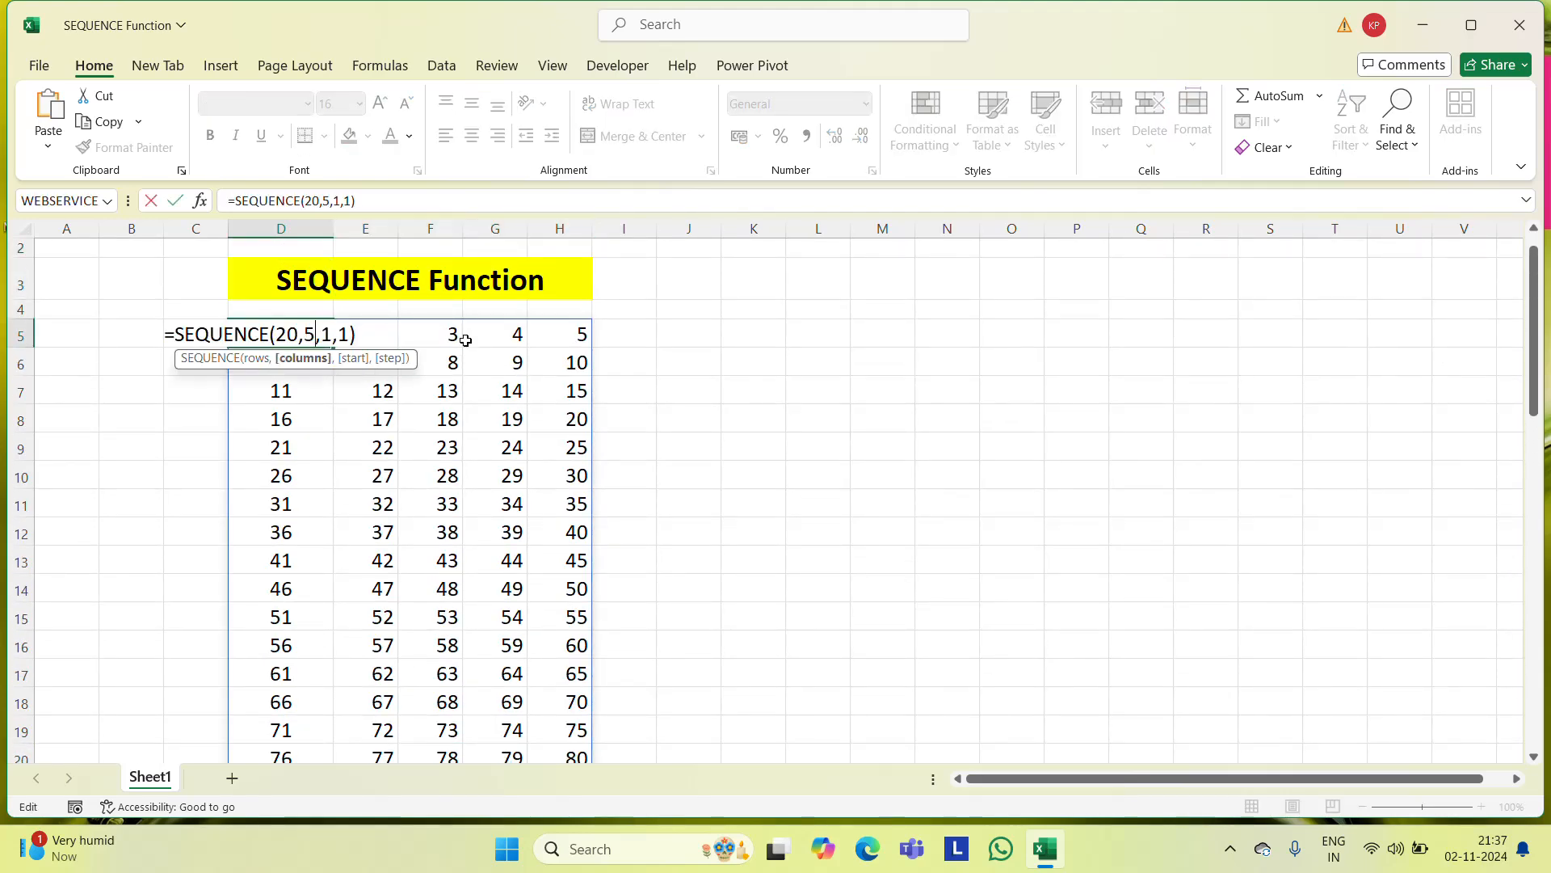
key("shift+Left")
type("10")
key("Return")
key("Up")
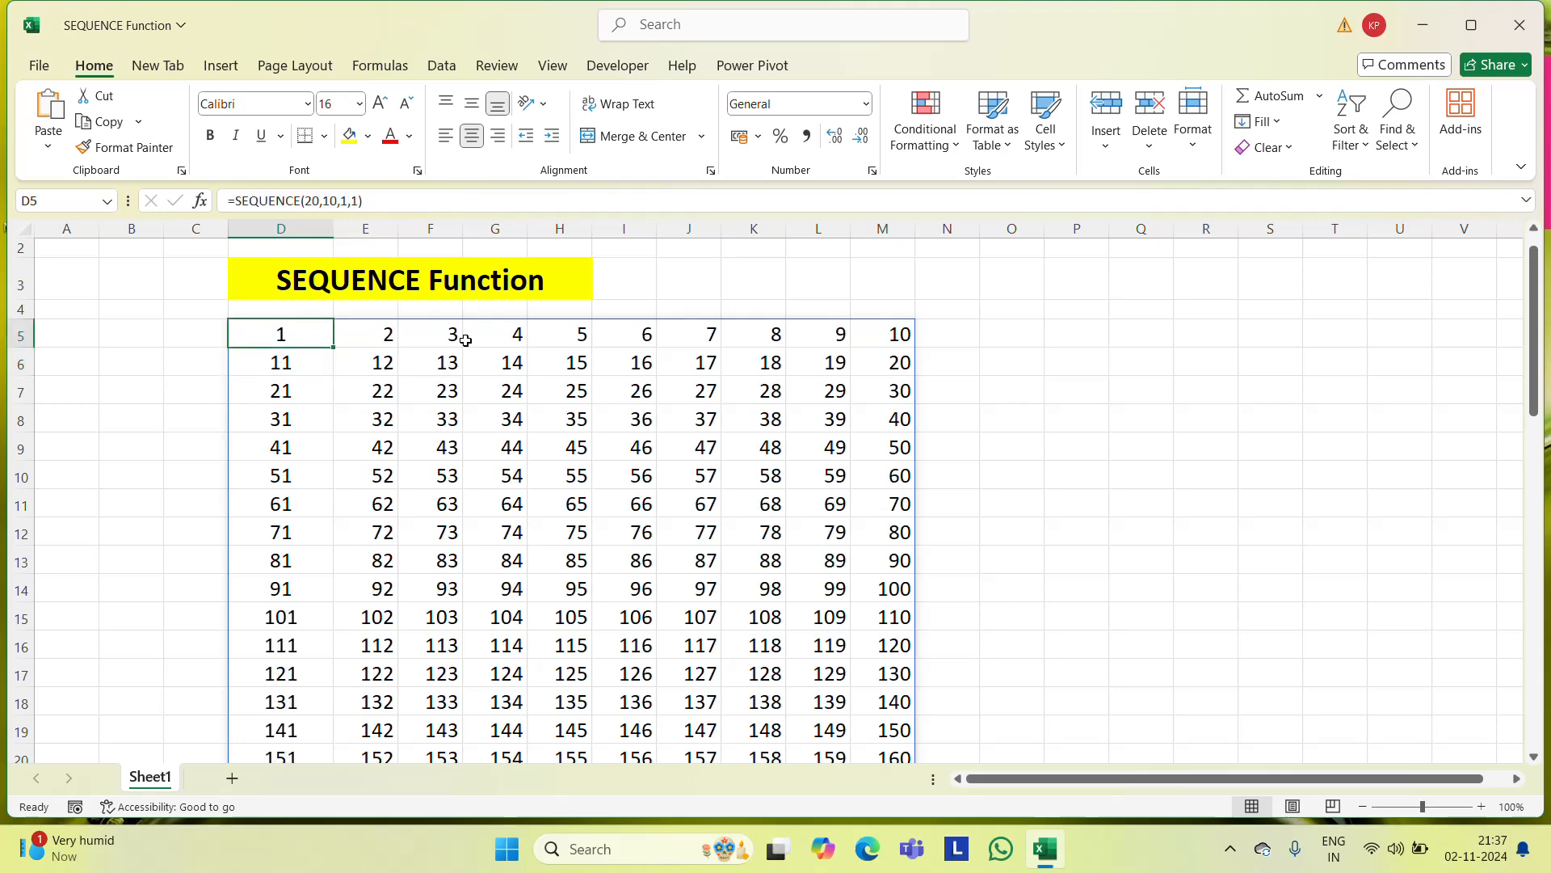
Step: Check how far the widened grid spills by going to its last row and back to the heading
key("Right")
key("Right")
key("Left")
key("Left")
key("ctrl+Down")
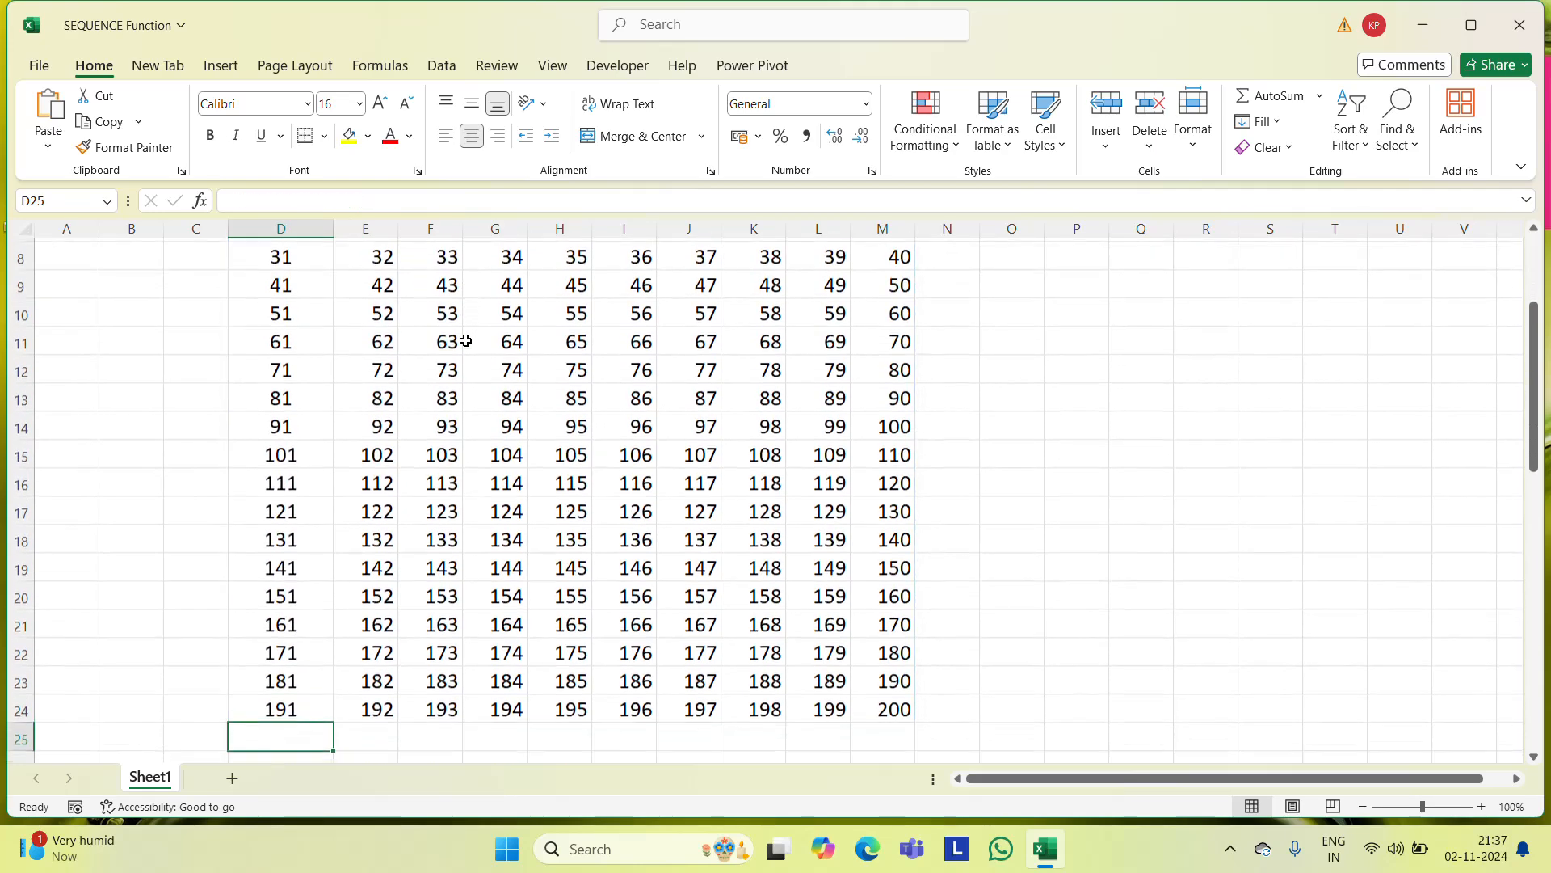
key("Up")
key("ctrl+Up")
key("Up")
key("Down")
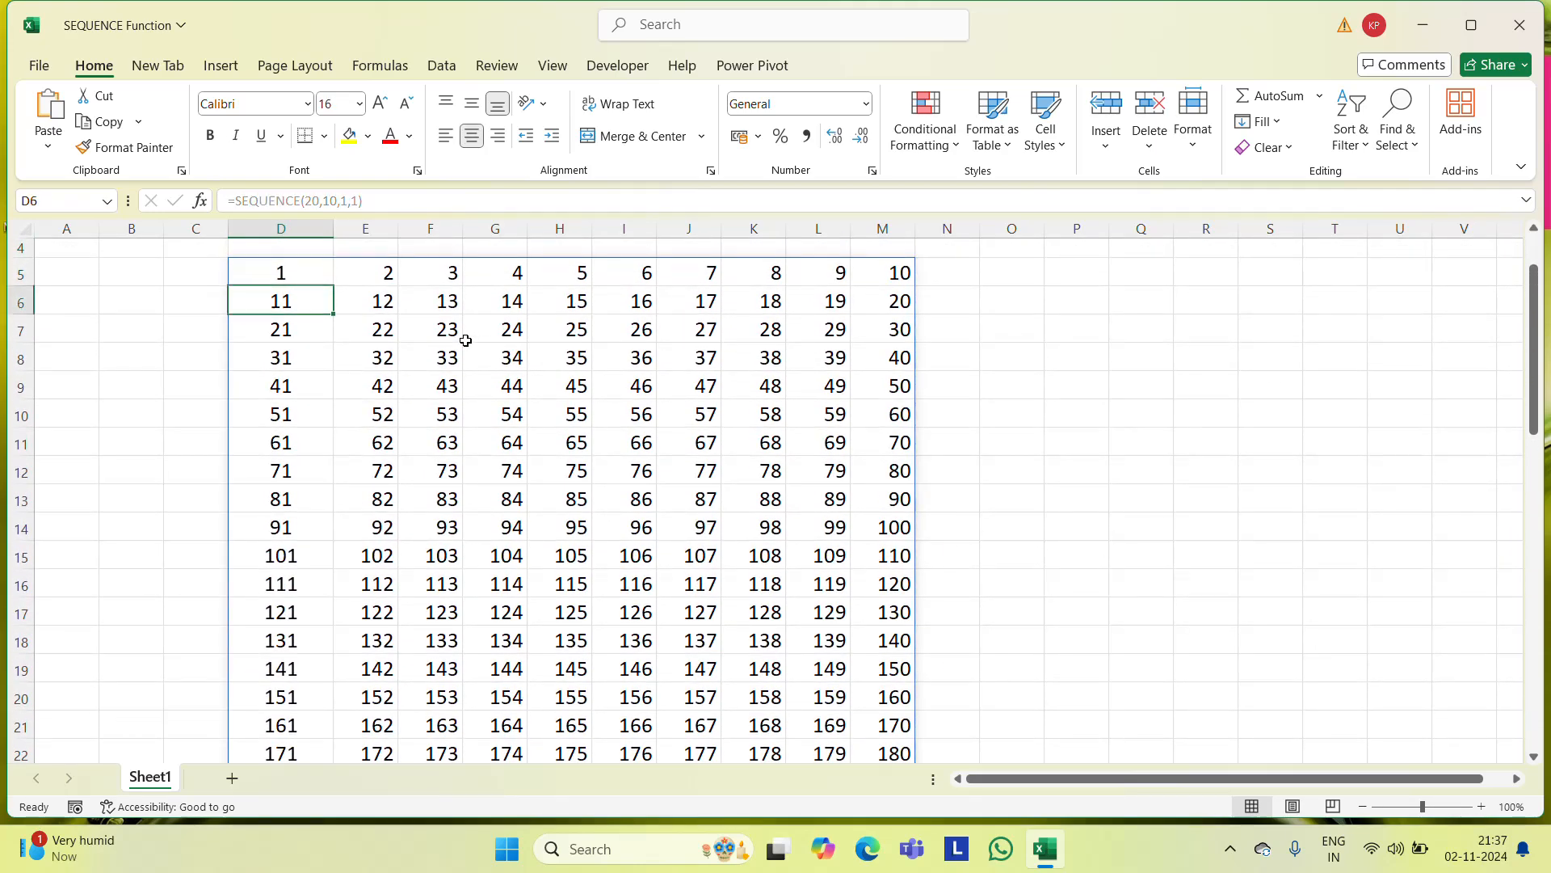
key("ctrl+Down")
key("ctrl+Down")
key("Up")
key("Up")
key("ctrl+Up")
key("ctrl+Up")
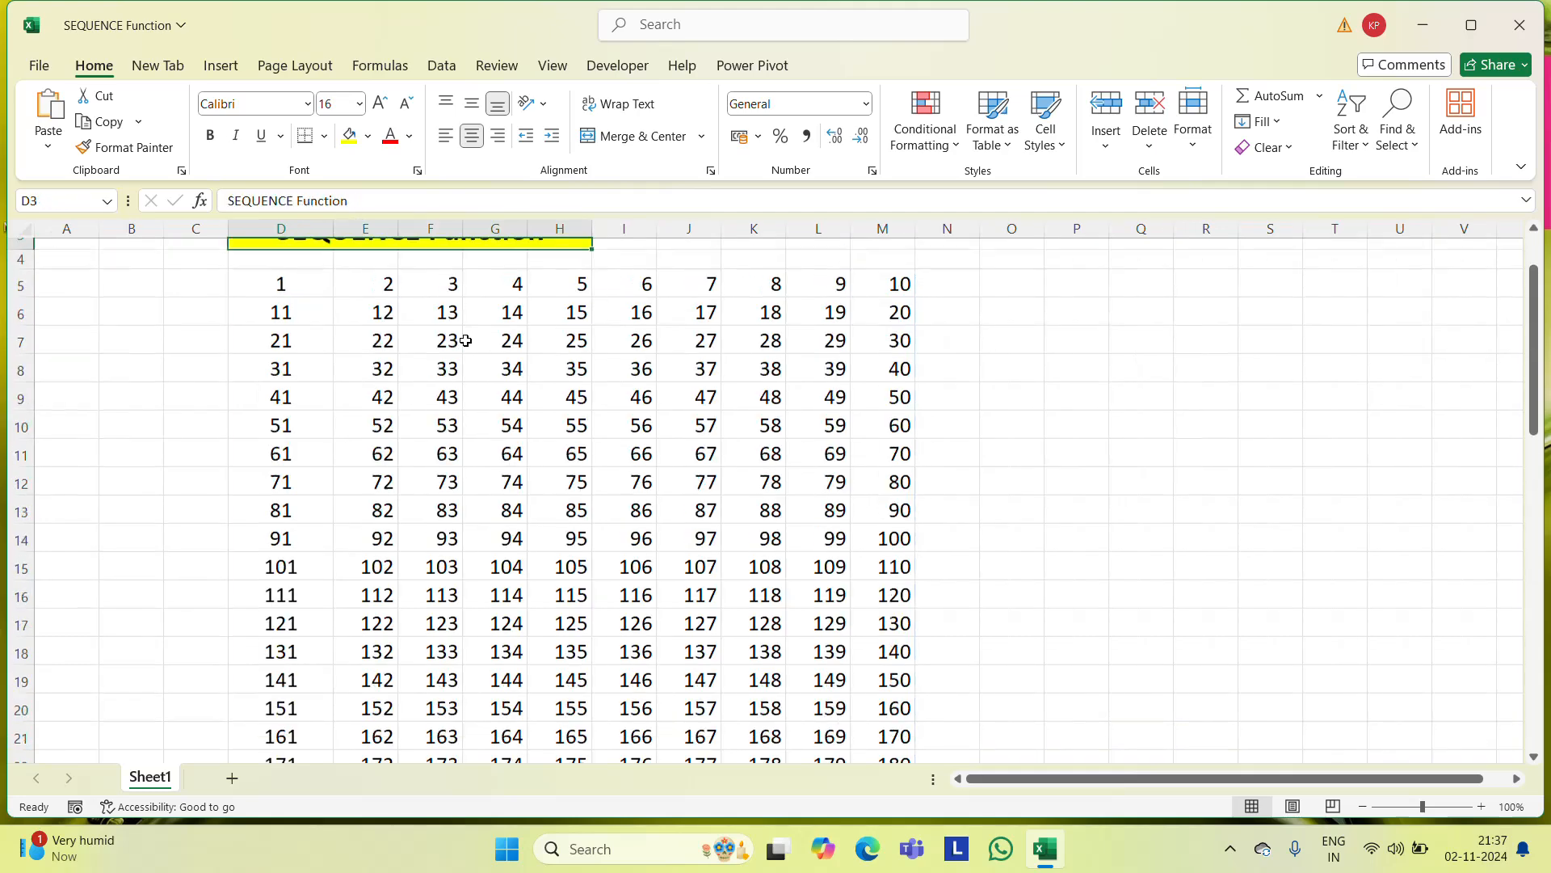
Step: Examine the start and step arguments of the SEQUENCE formula in D5
key("F2")
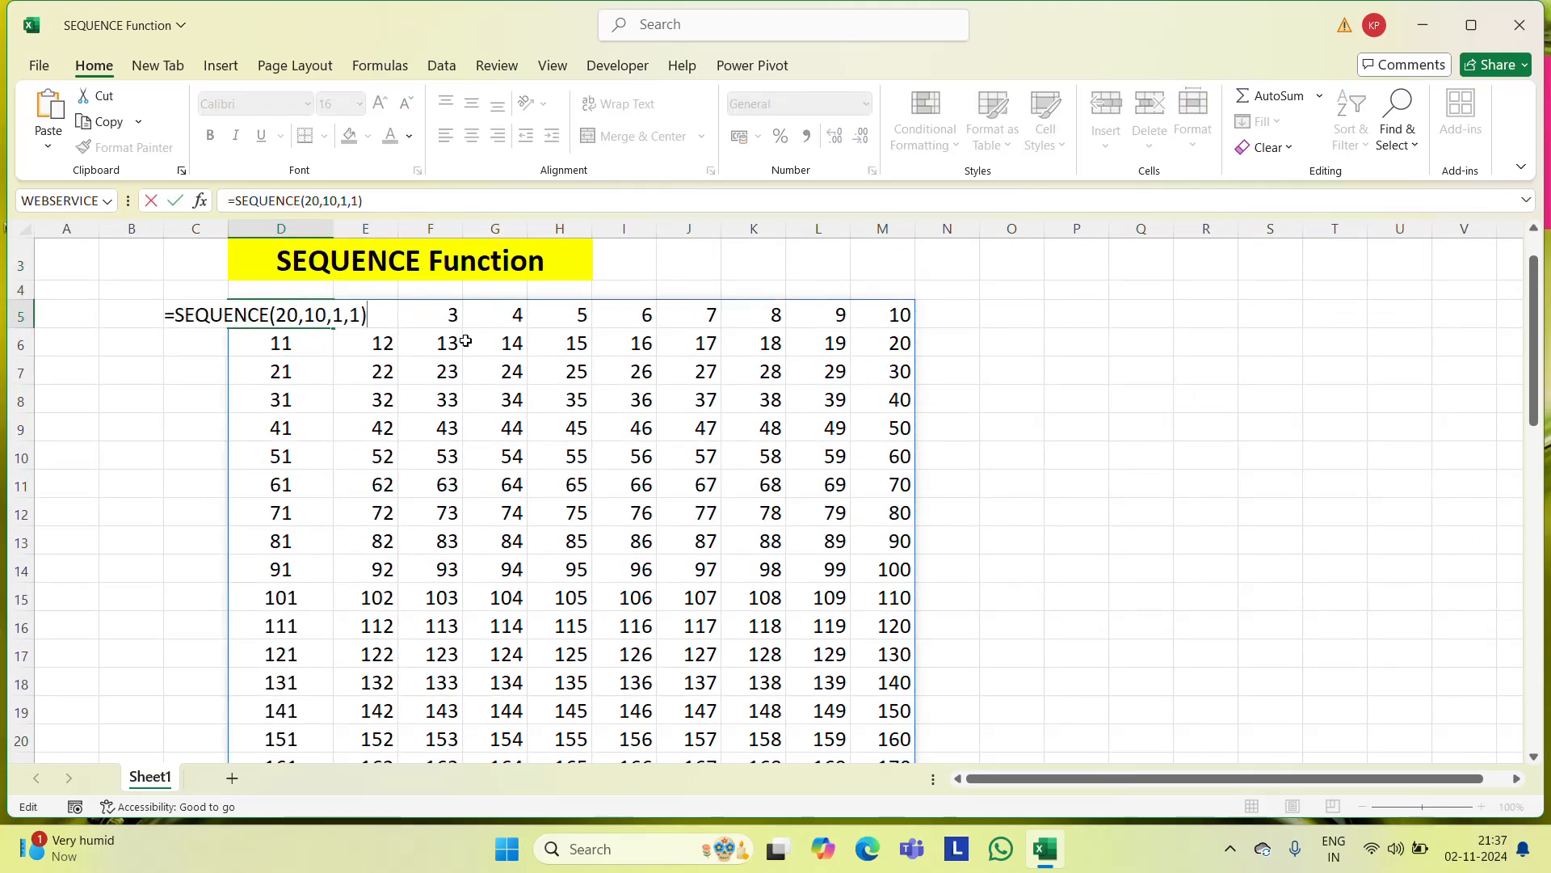
key("Left")
key("Left")
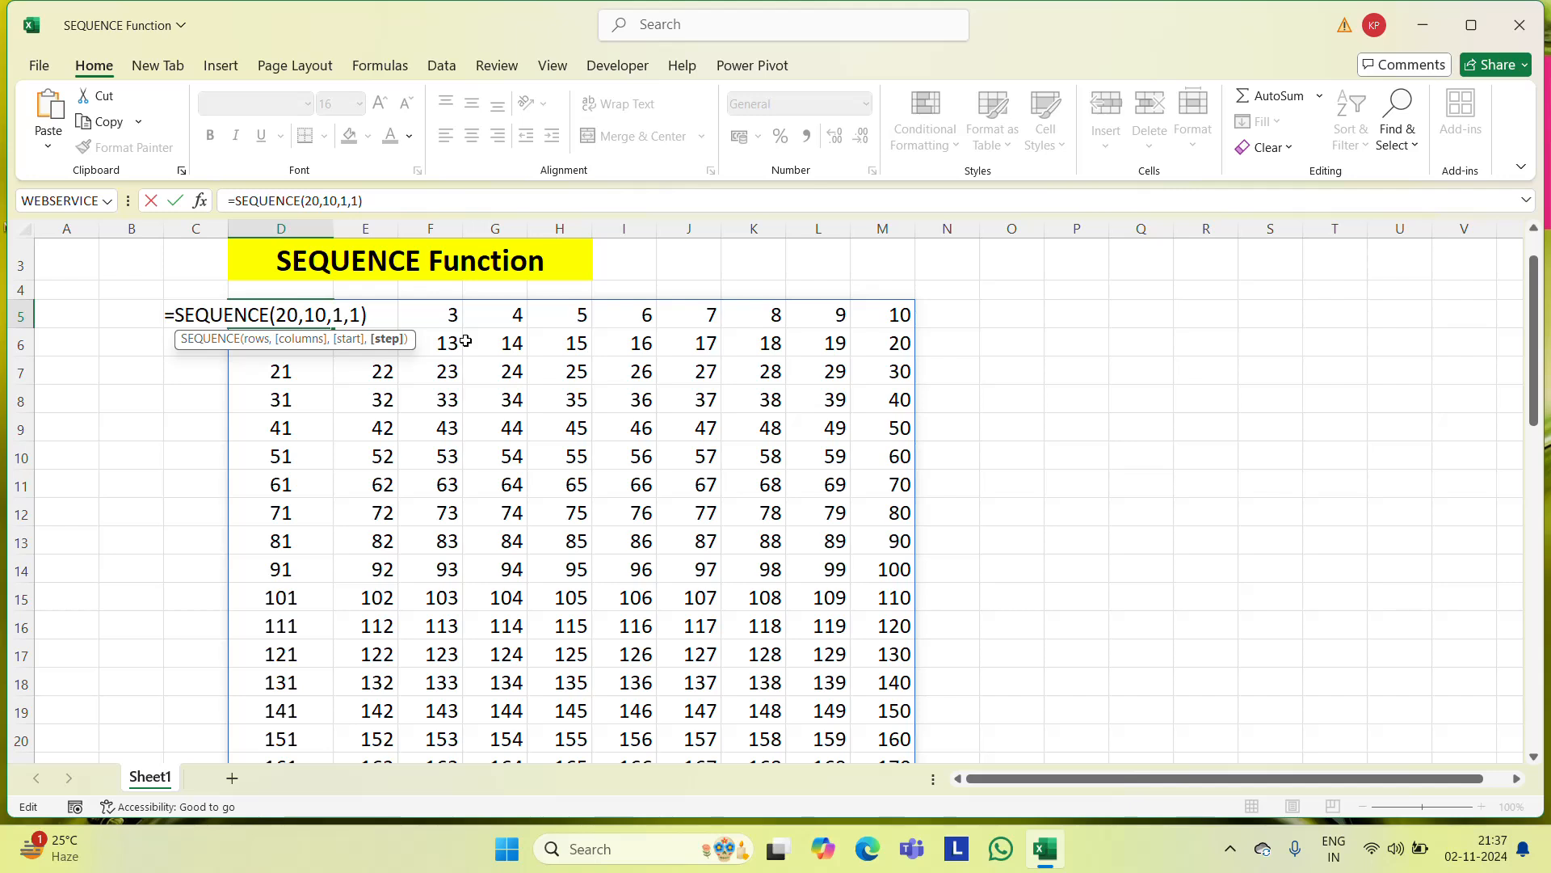
key("ctrl+Return")
key("Right")
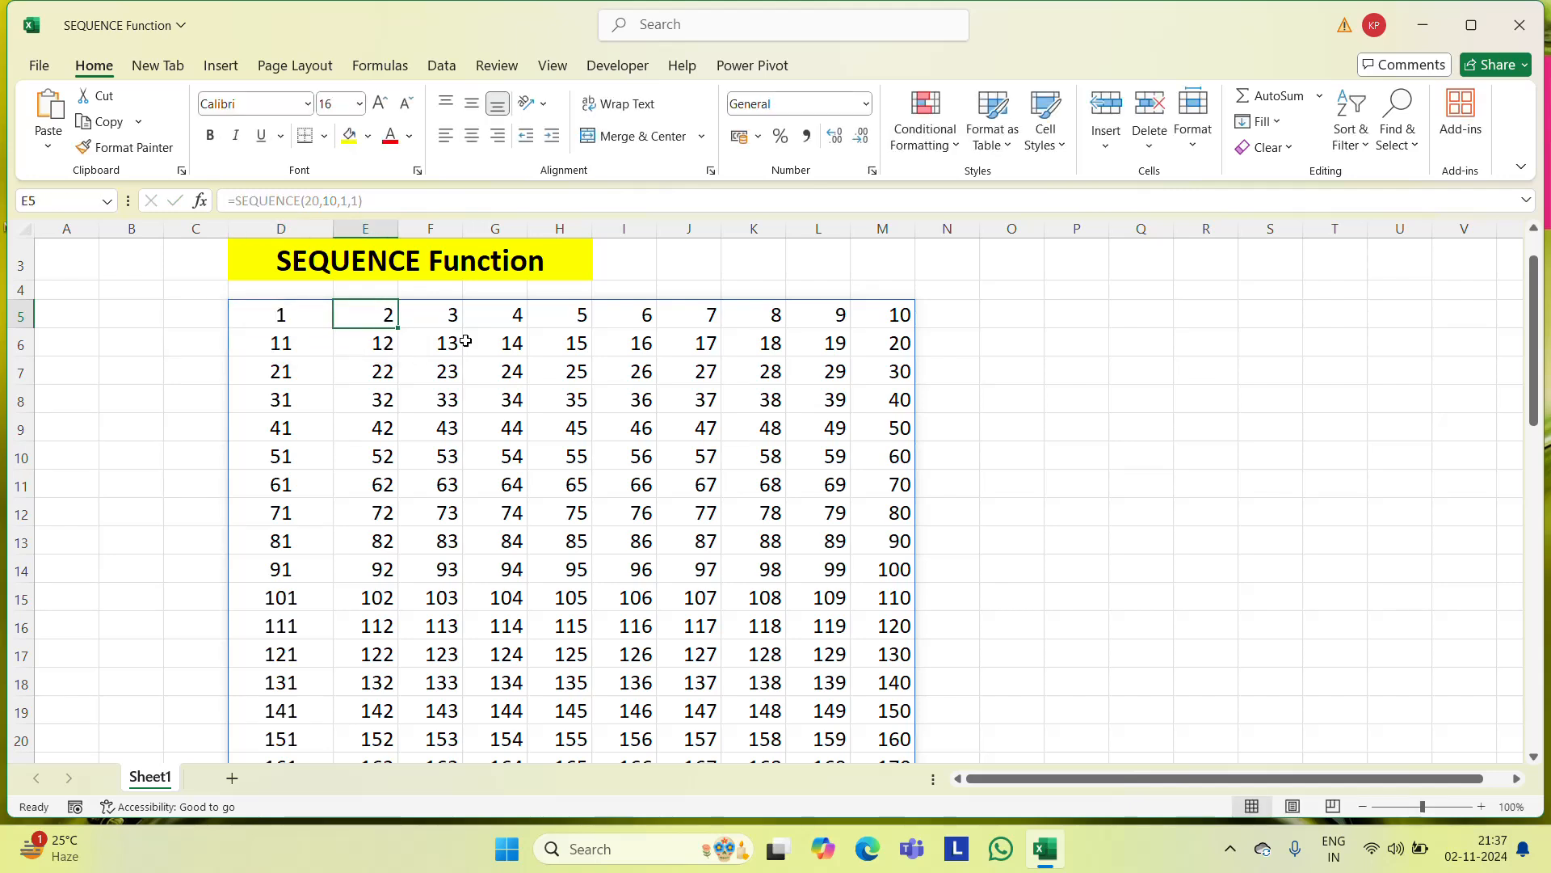
key("Left")
key("F2")
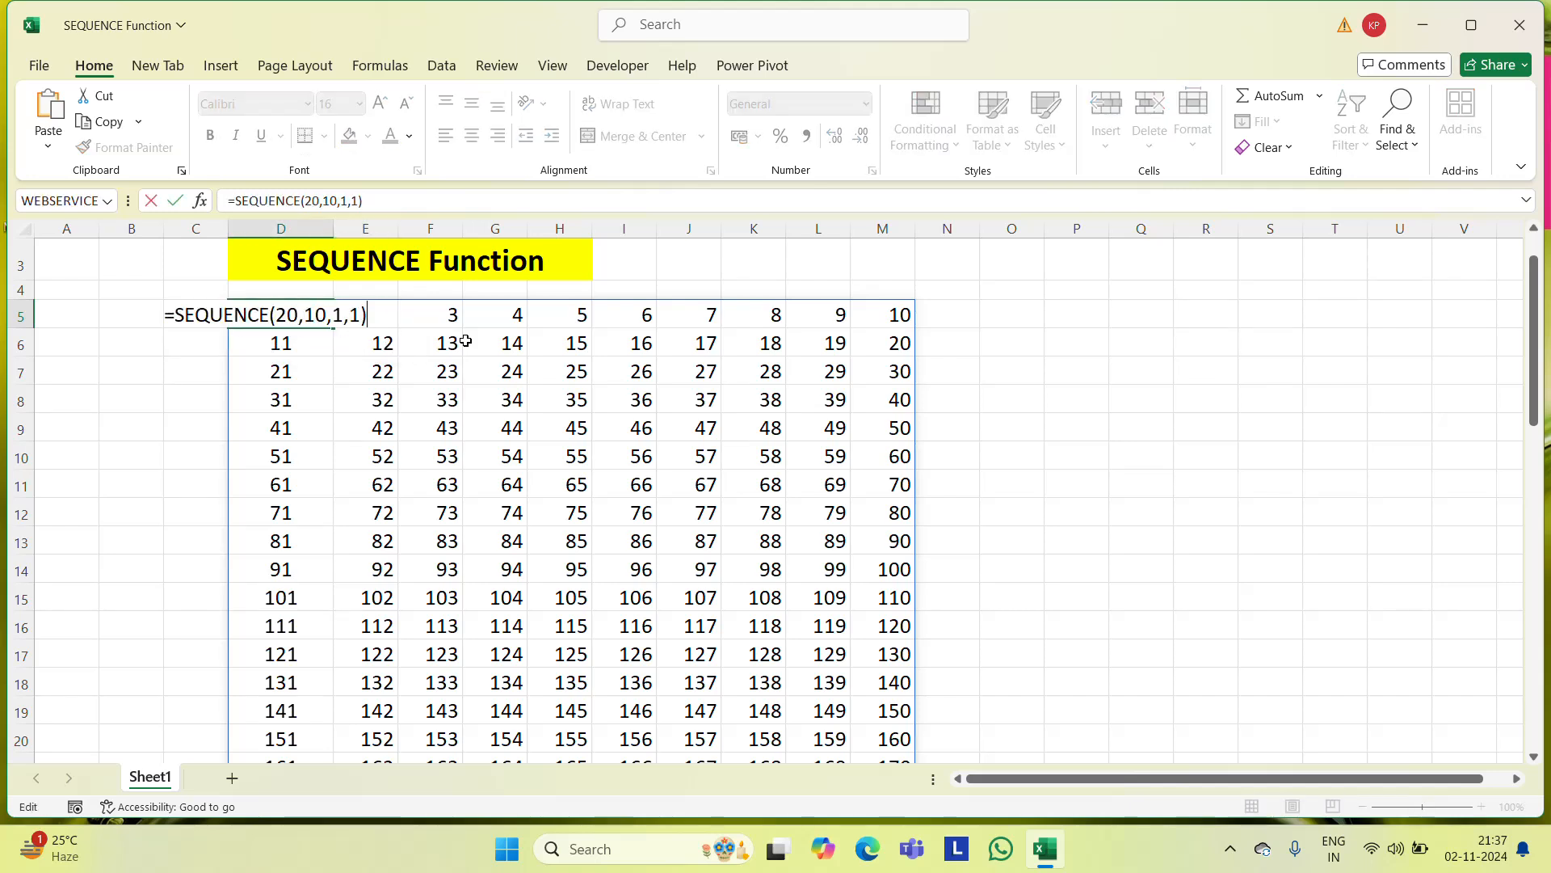
key("ctrl+Return")
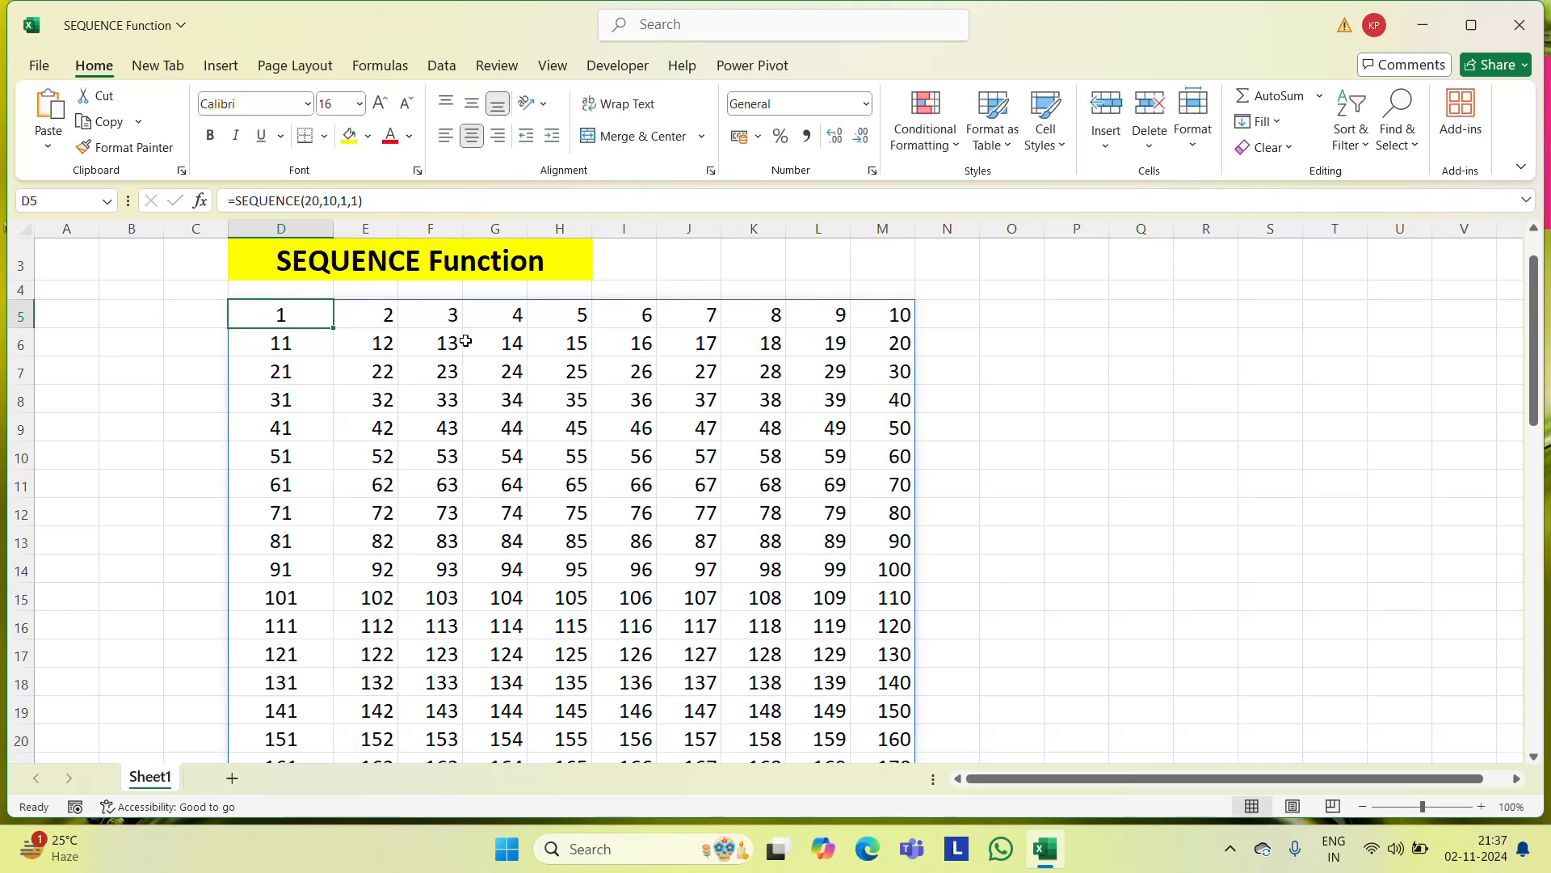
Step: Go to the end of column D in the spilled grid and return to D5 to review its rows
key("ctrl+Down")
key("Down")
key("Up")
key("Up")
key("ctrl+Up")
key("Up")
key("Down")
key("Down")
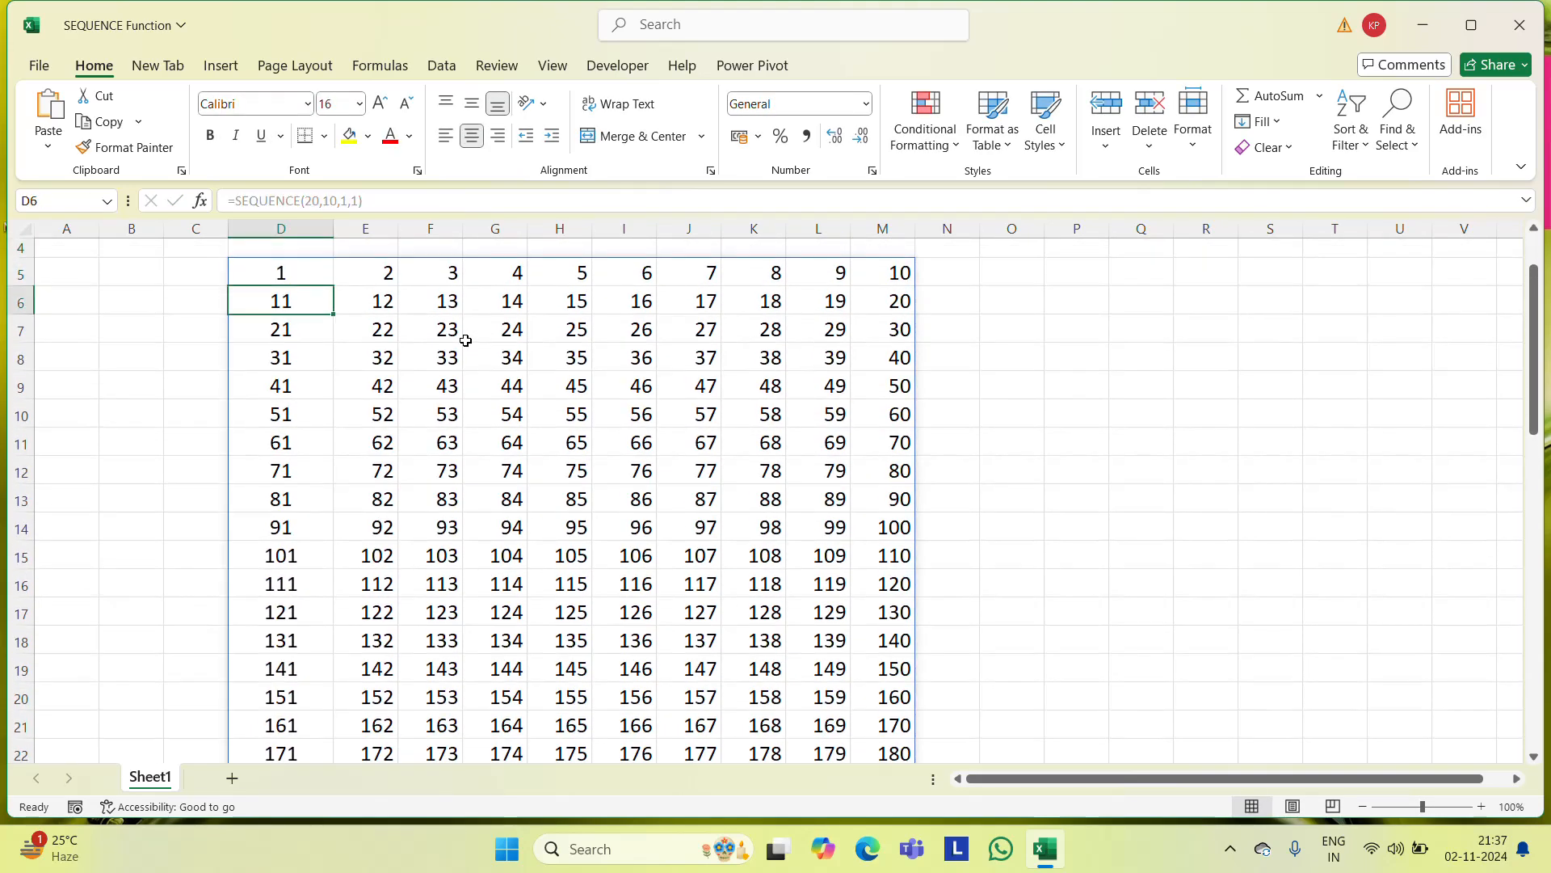
key("Up")
key("Up")
key("Up")
key("Down")
key("Down")
Step: Inspect the step argument of the formula in D5, leave the cell and go back to the heading rows
key("F2")
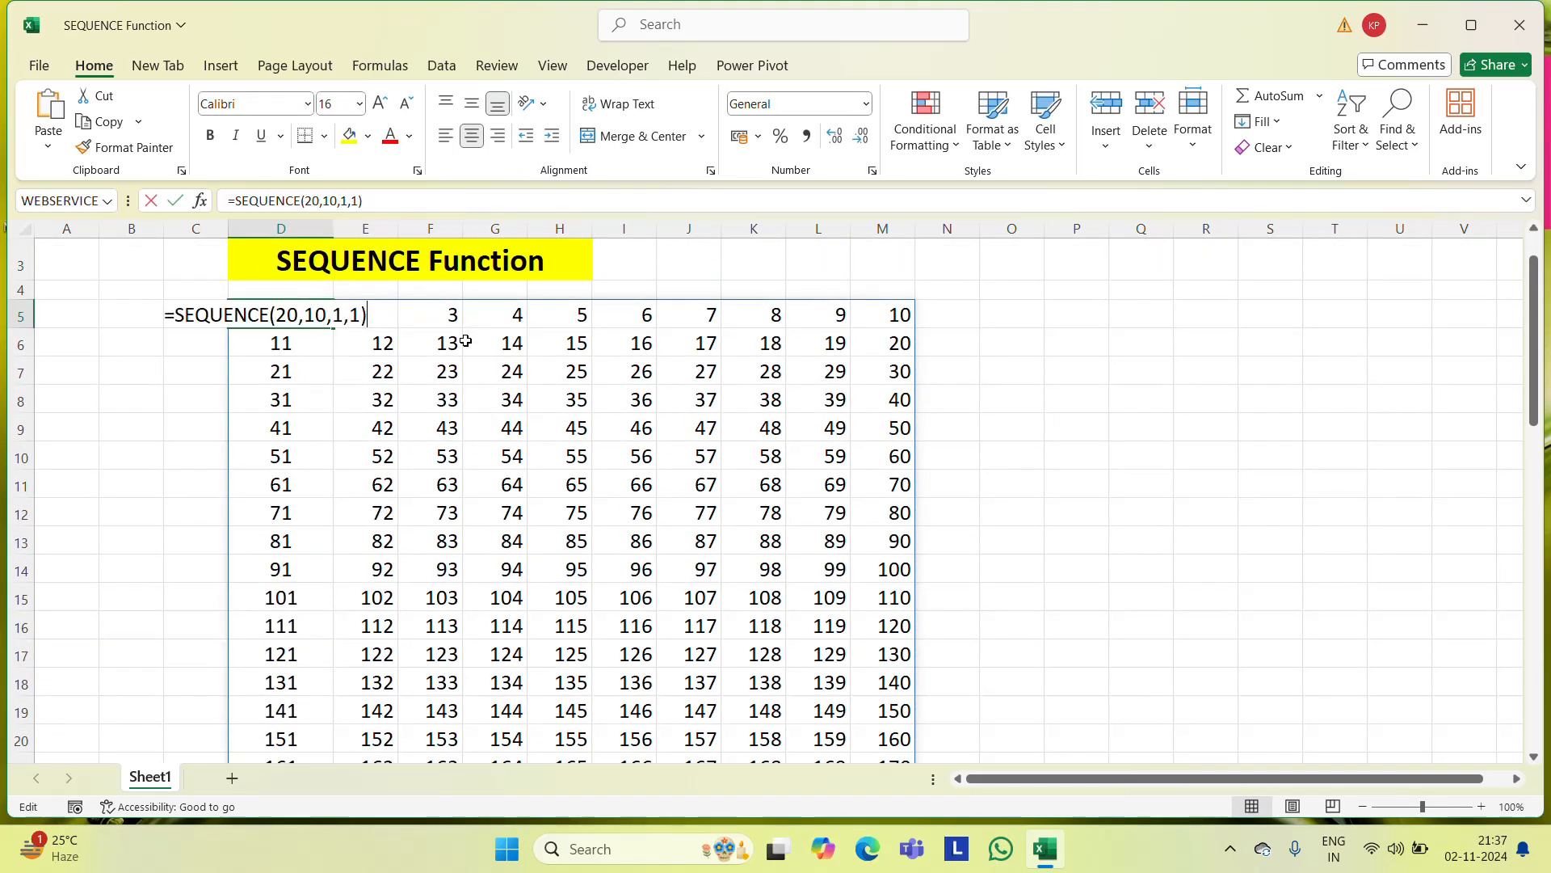
key("Left")
key("shift+Left")
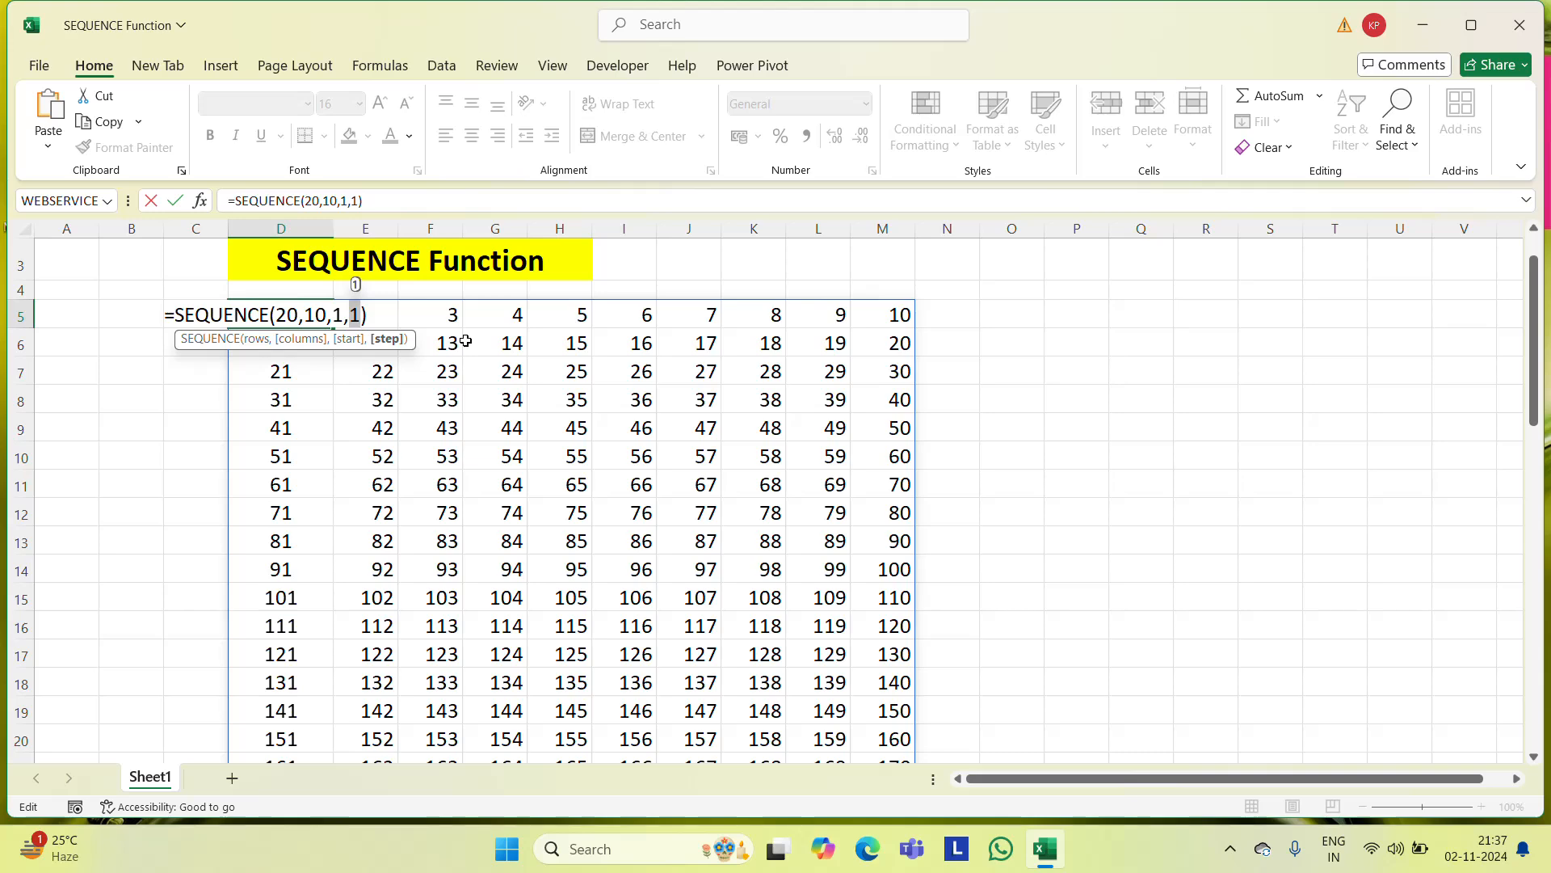
key("Escape")
key("Up")
key("Up")
key("Up")
key("Up")
key("Down")
key("Down")
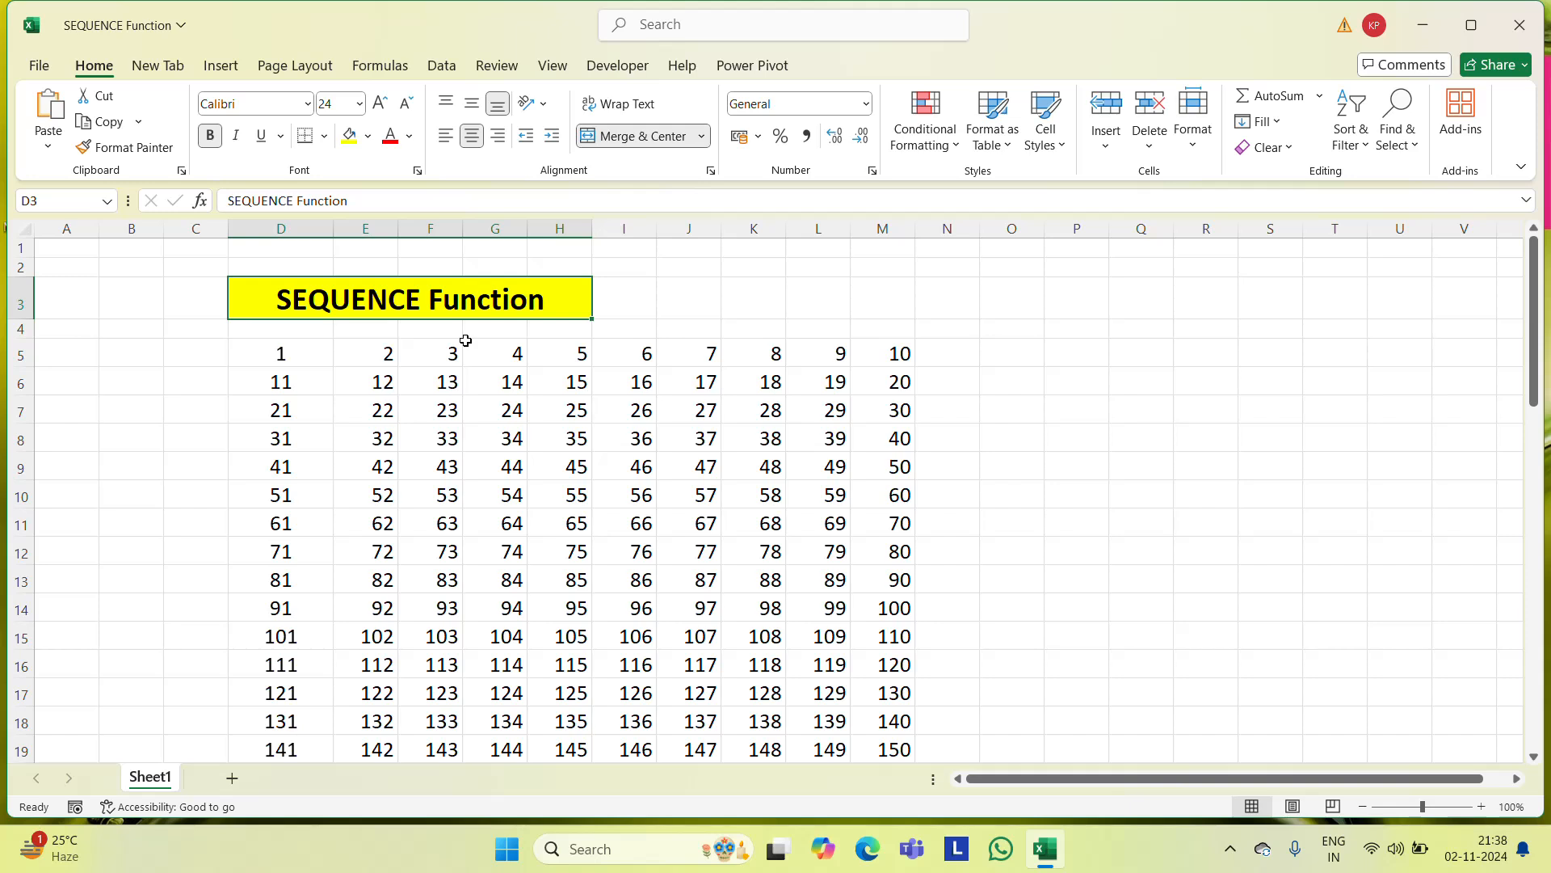
Step: Clear the formula in D5 and enter =SEQUENCE(20) with only the rows argument
key("Down")
key("Down")
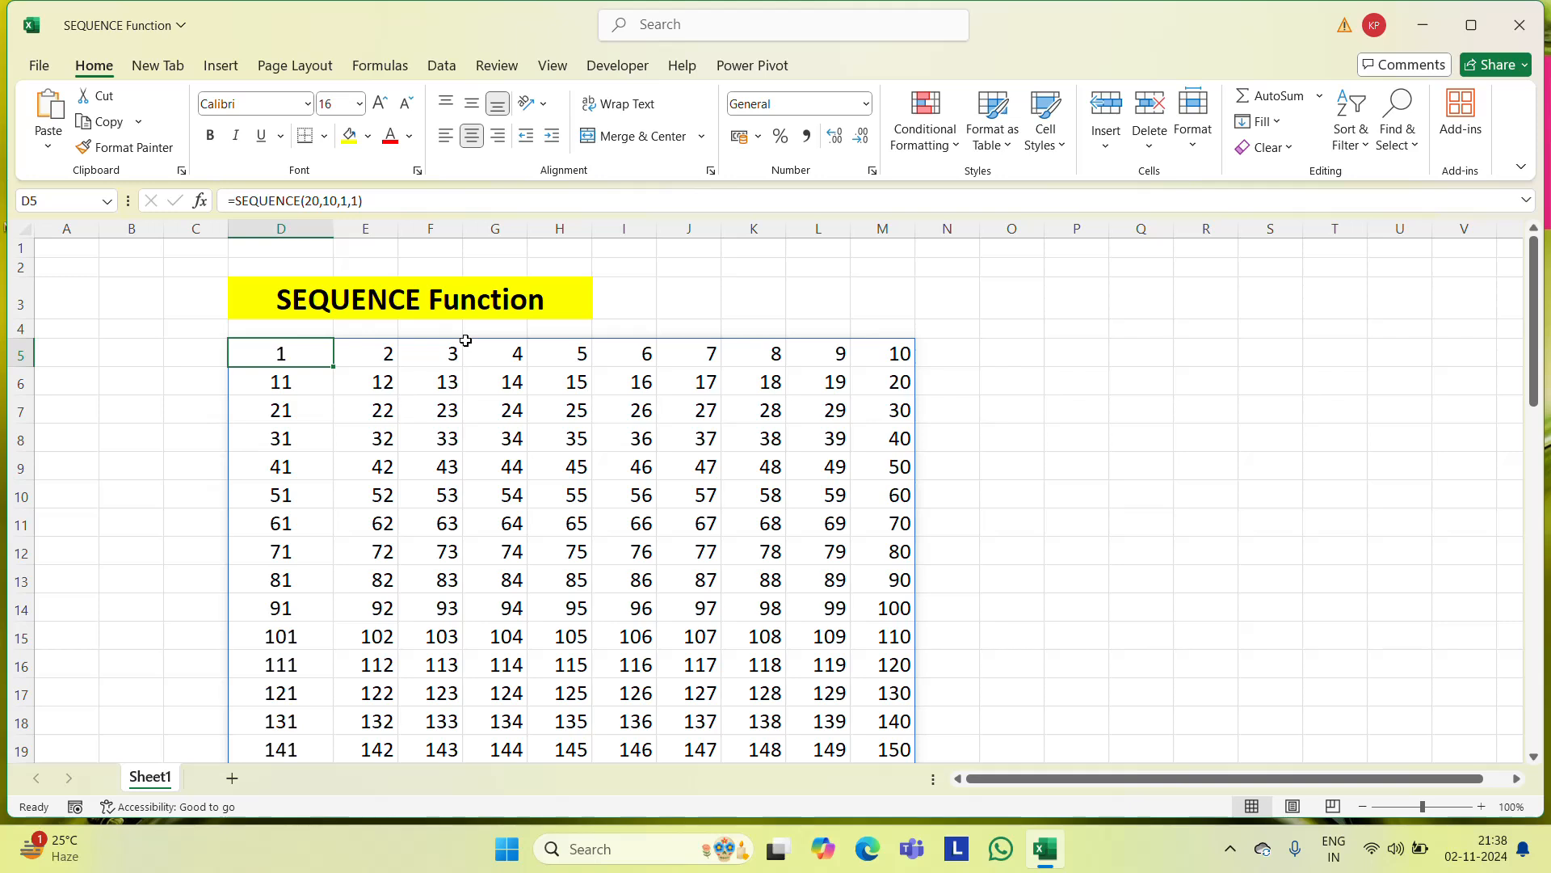
key("Delete")
type("=seq")
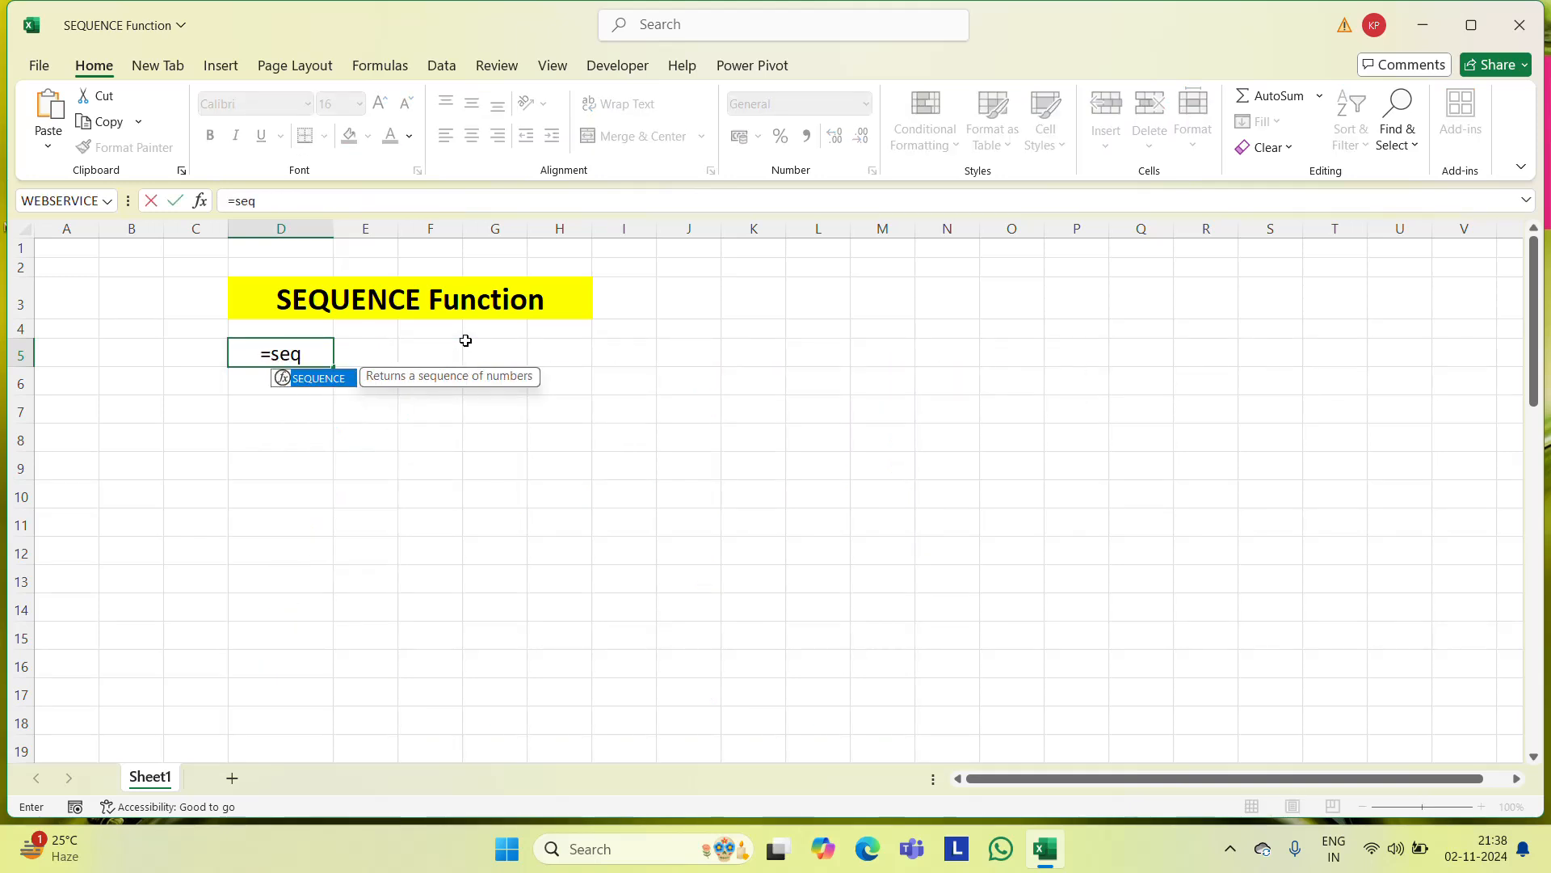
key("Tab")
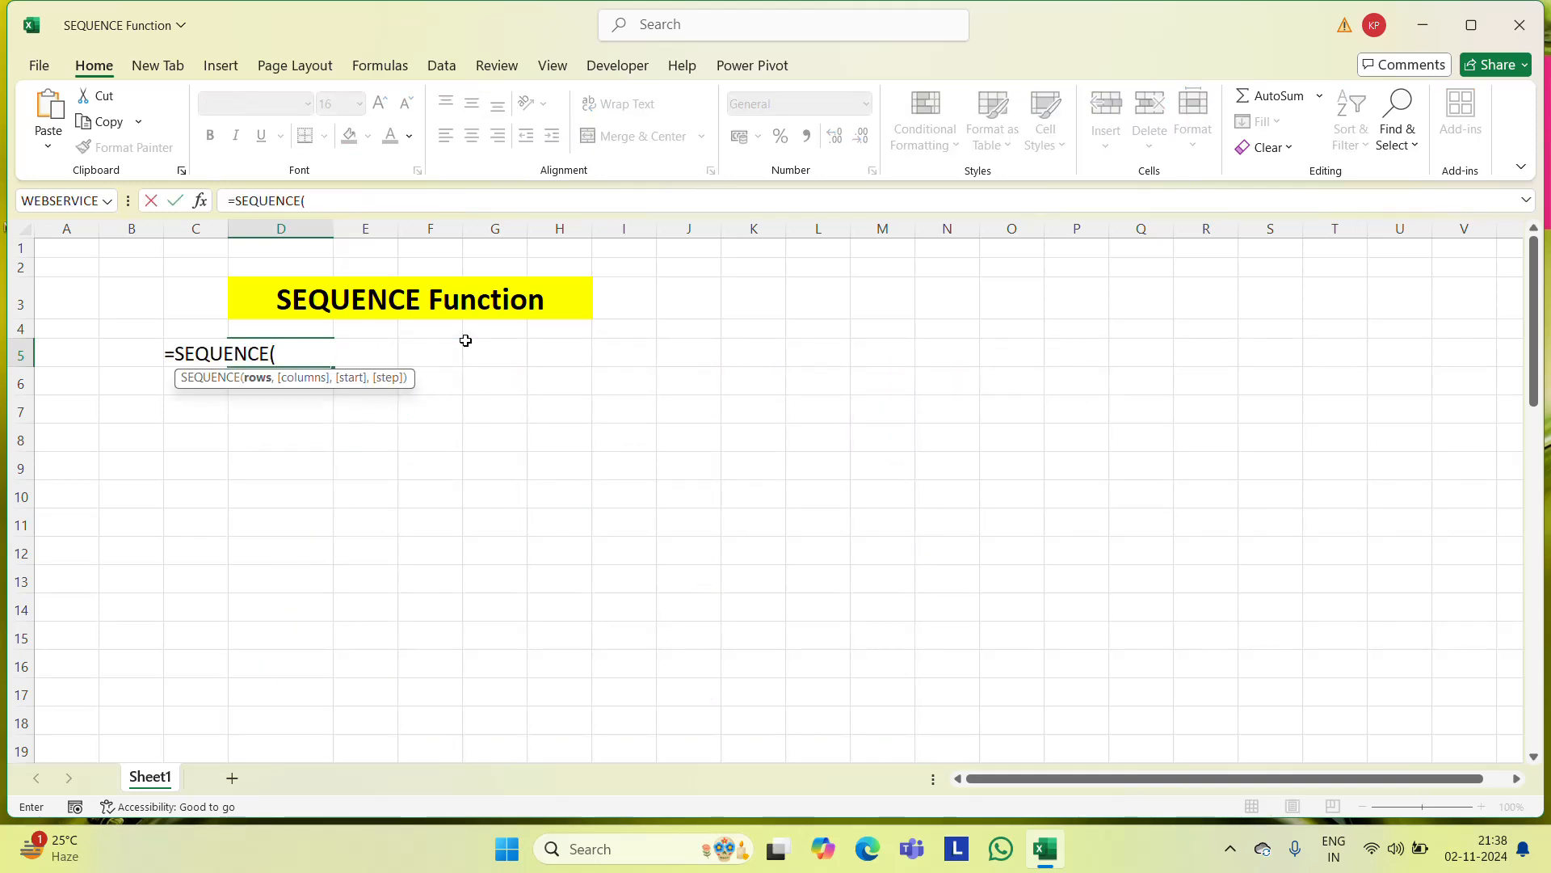
type("20")
key("Return")
key("Up")
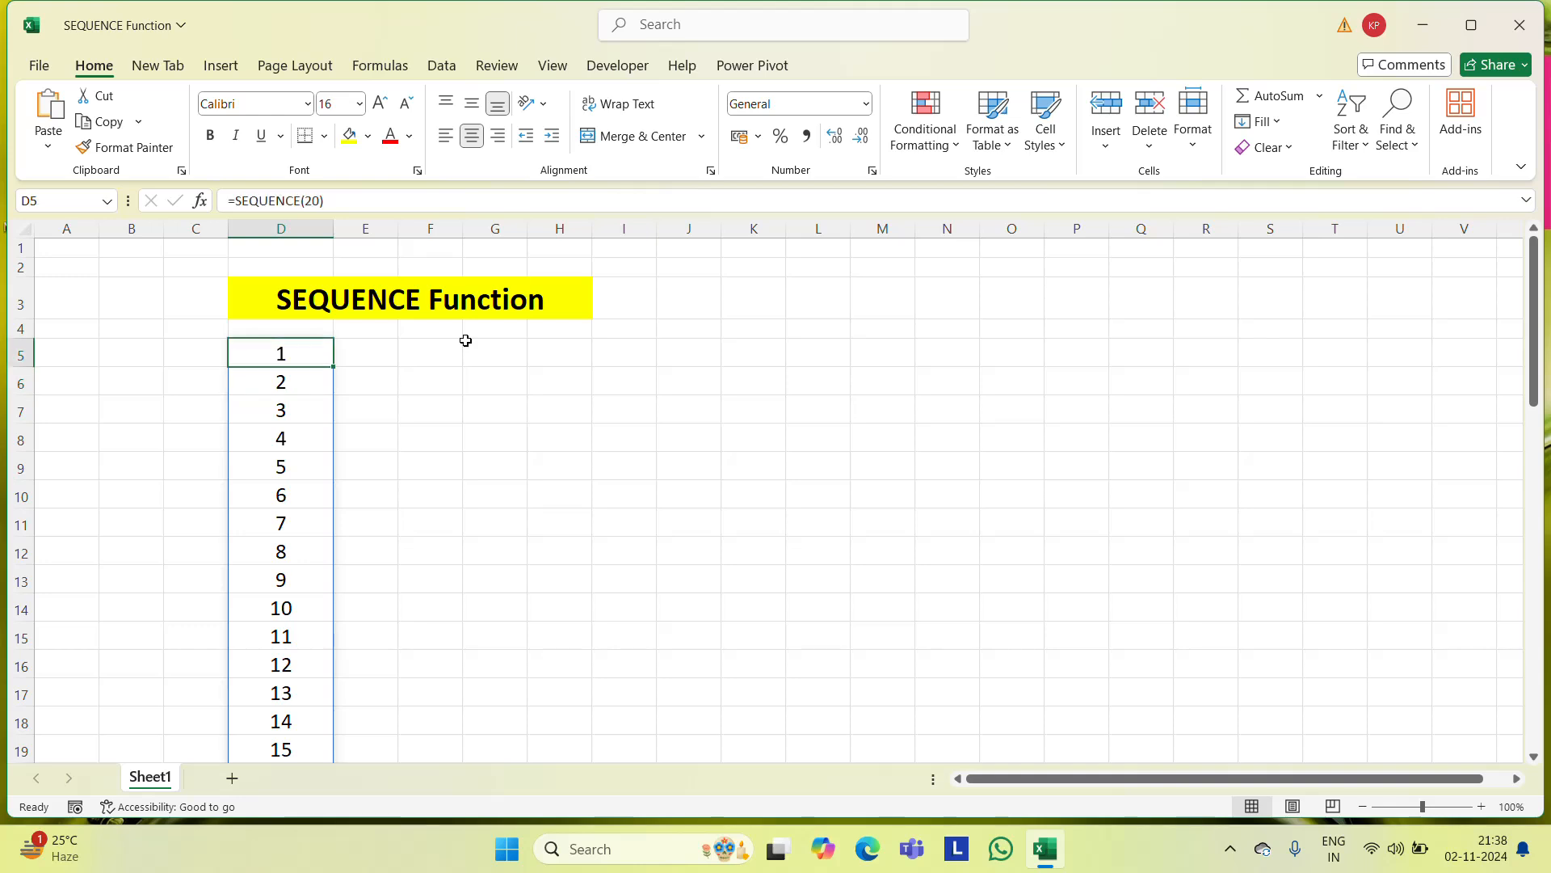
Step: Walk down the single-column list from D5 to its last number and back up to review every value
key("Down")
key("Down")
key("Down")
key("Down")
key("Down")
key("Down")
key("Down")
key("Down")
key("Down")
key("Down")
key("Down")
key("Down")
key("Down")
key("Down")
key("Down")
key("Down")
key("Down")
key("Down")
key("Down")
key("Down")
key("Up")
key("Up")
key("Up")
key("Up")
key("Up")
key("Up")
key("Up")
key("Up")
key("Up")
key("Up")
key("Up")
key("Up")
key("Up")
key("Up")
key("Up")
key("Up")
key("Up")
key("Up")
key("Up")
key("Up")
key("Down")
key("Down")
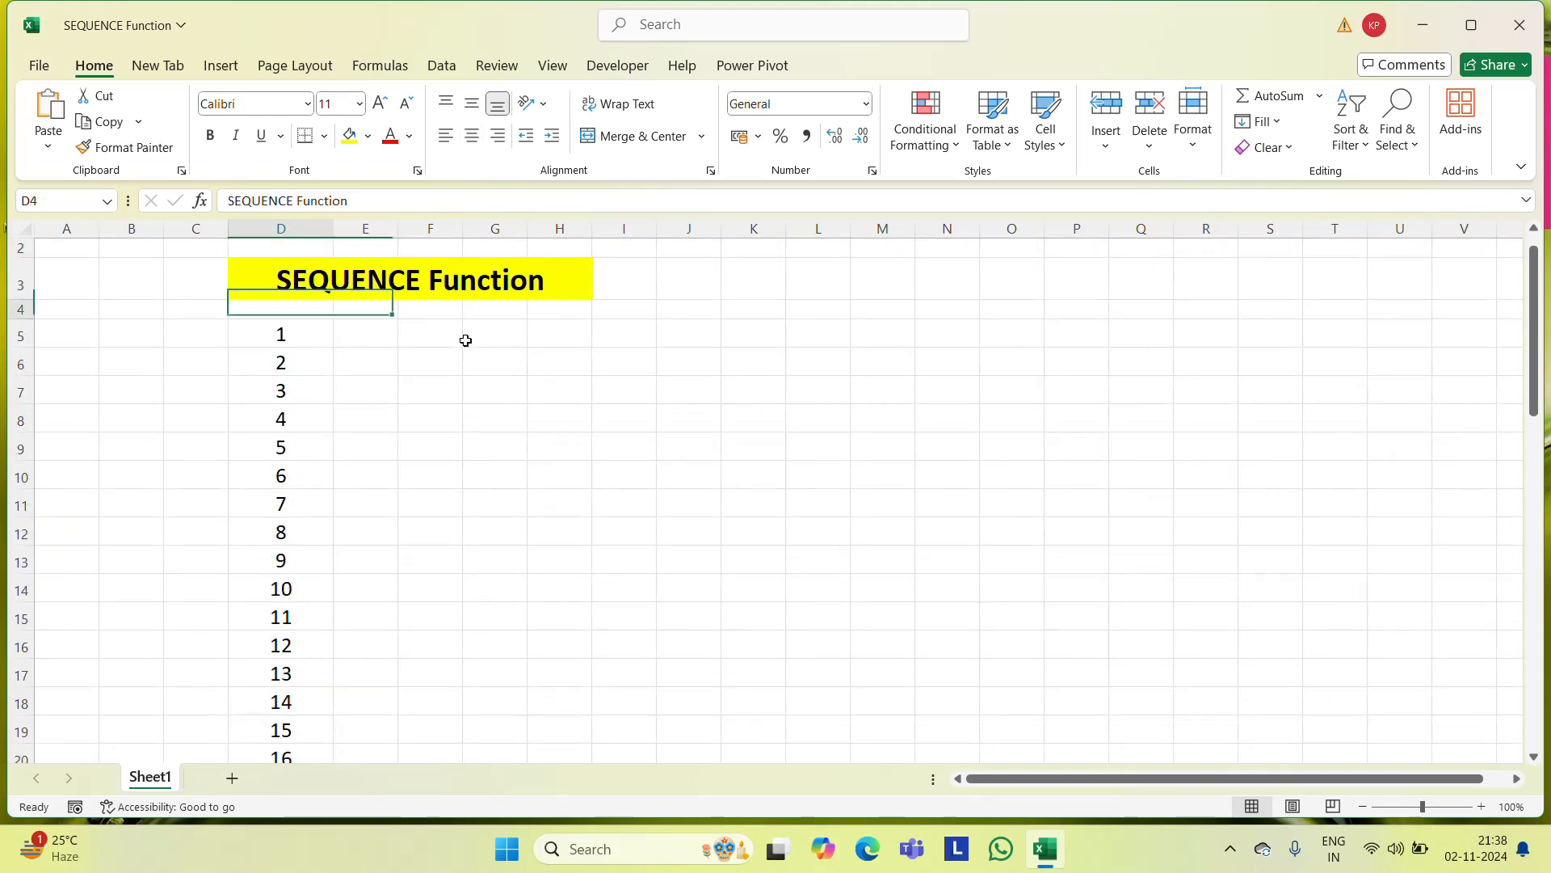
Step: Set the rows argument in D5 to 200, making the formula =SEQUENCE(200)
key("Down")
key("F2")
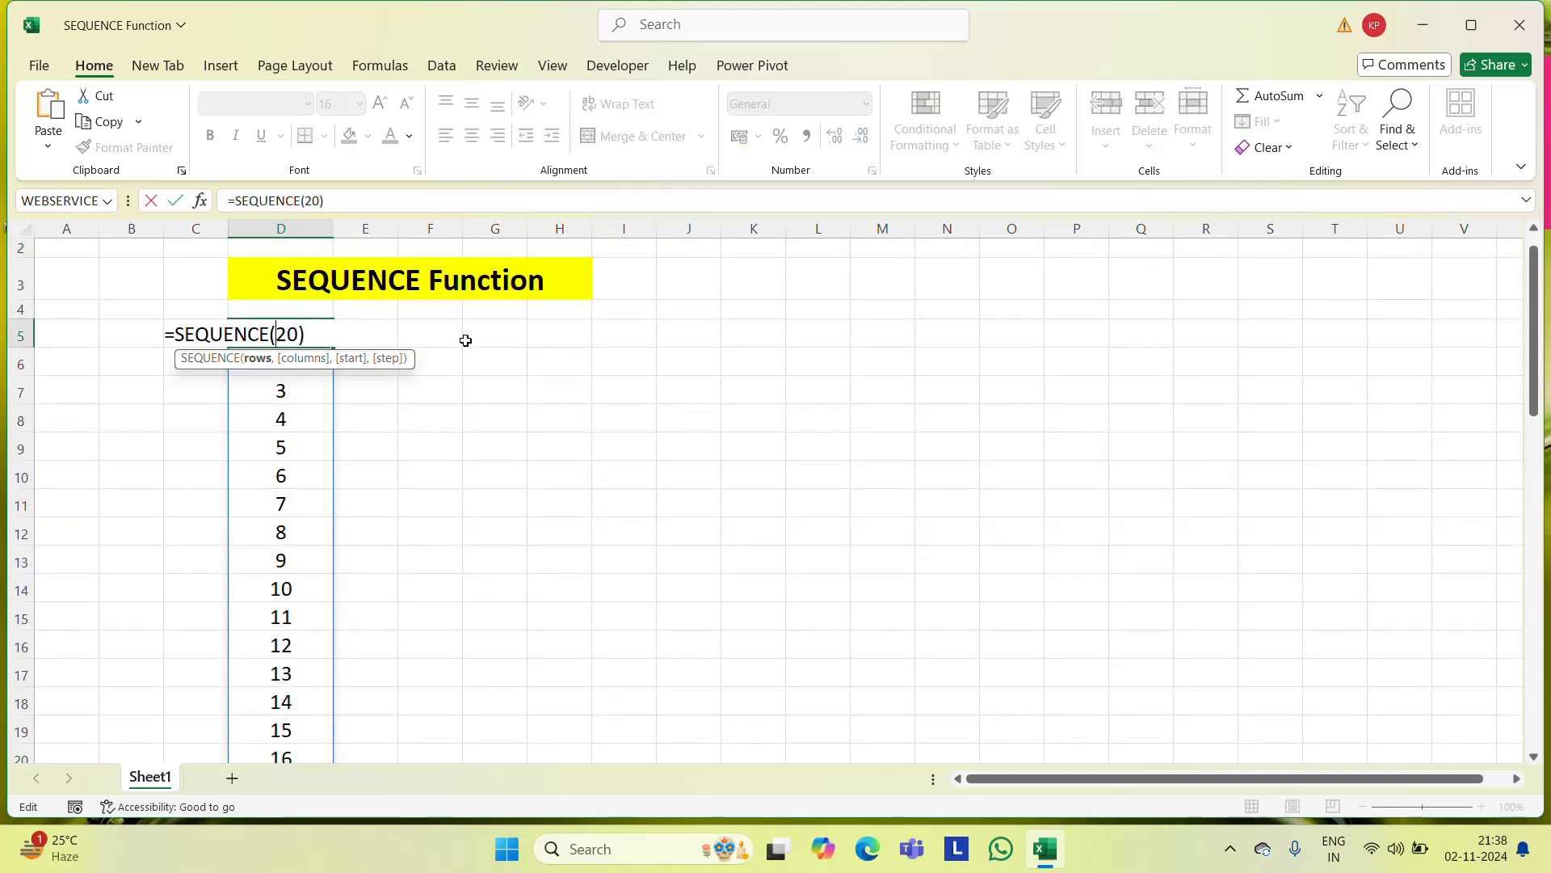
type("0")
key("Return")
key("Up")
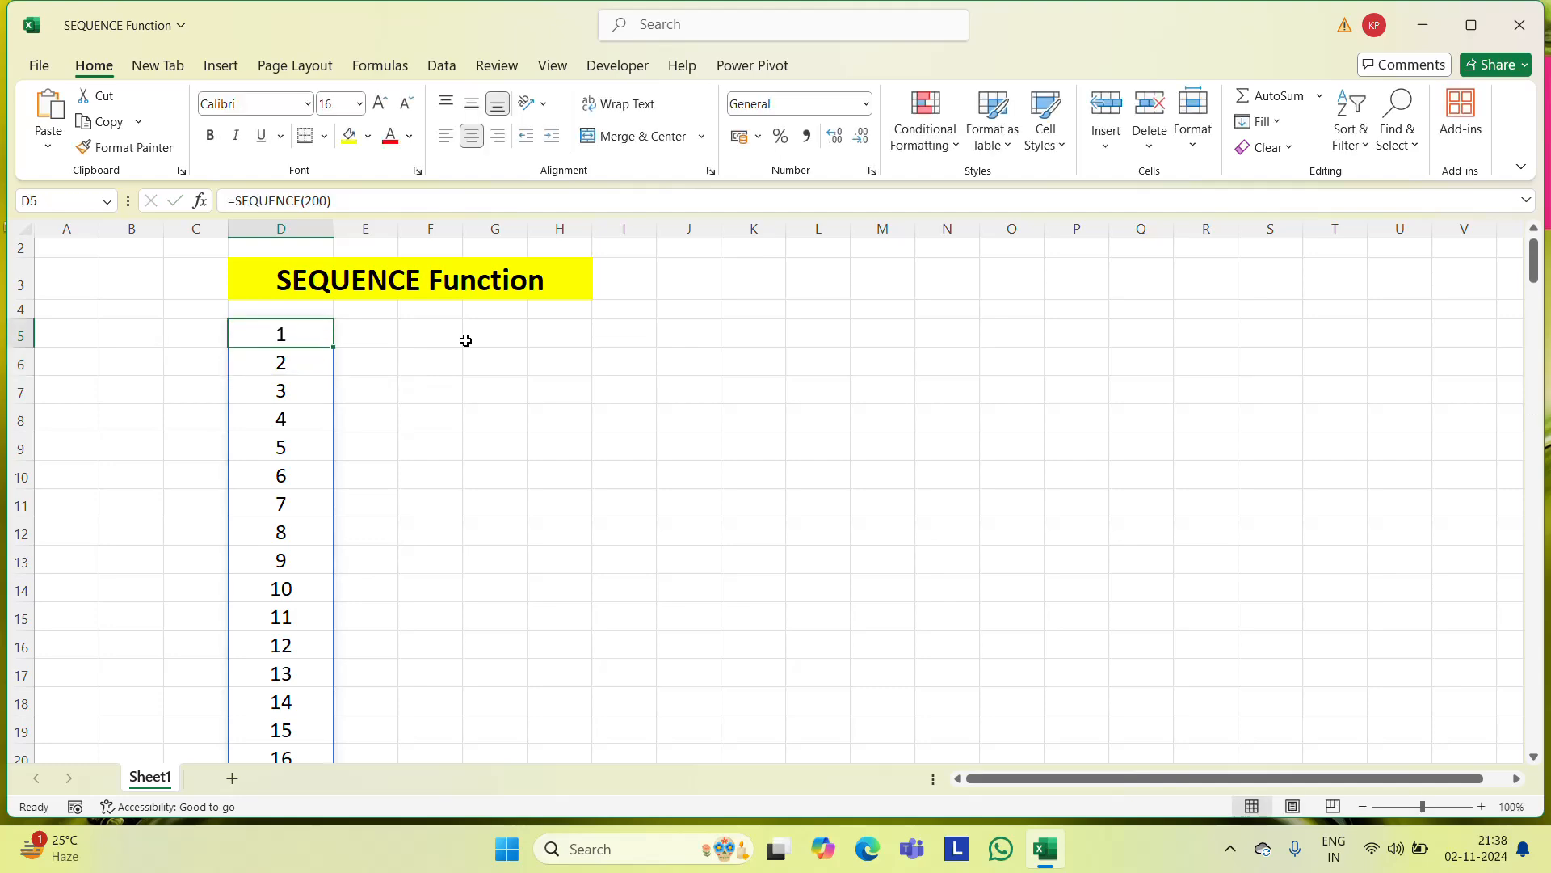
Step: Jump to the last number of the single-column list and return to D5 to check its length
key("ctrl+Down")
key("Down")
key("Down")
key("Up")
key("Up")
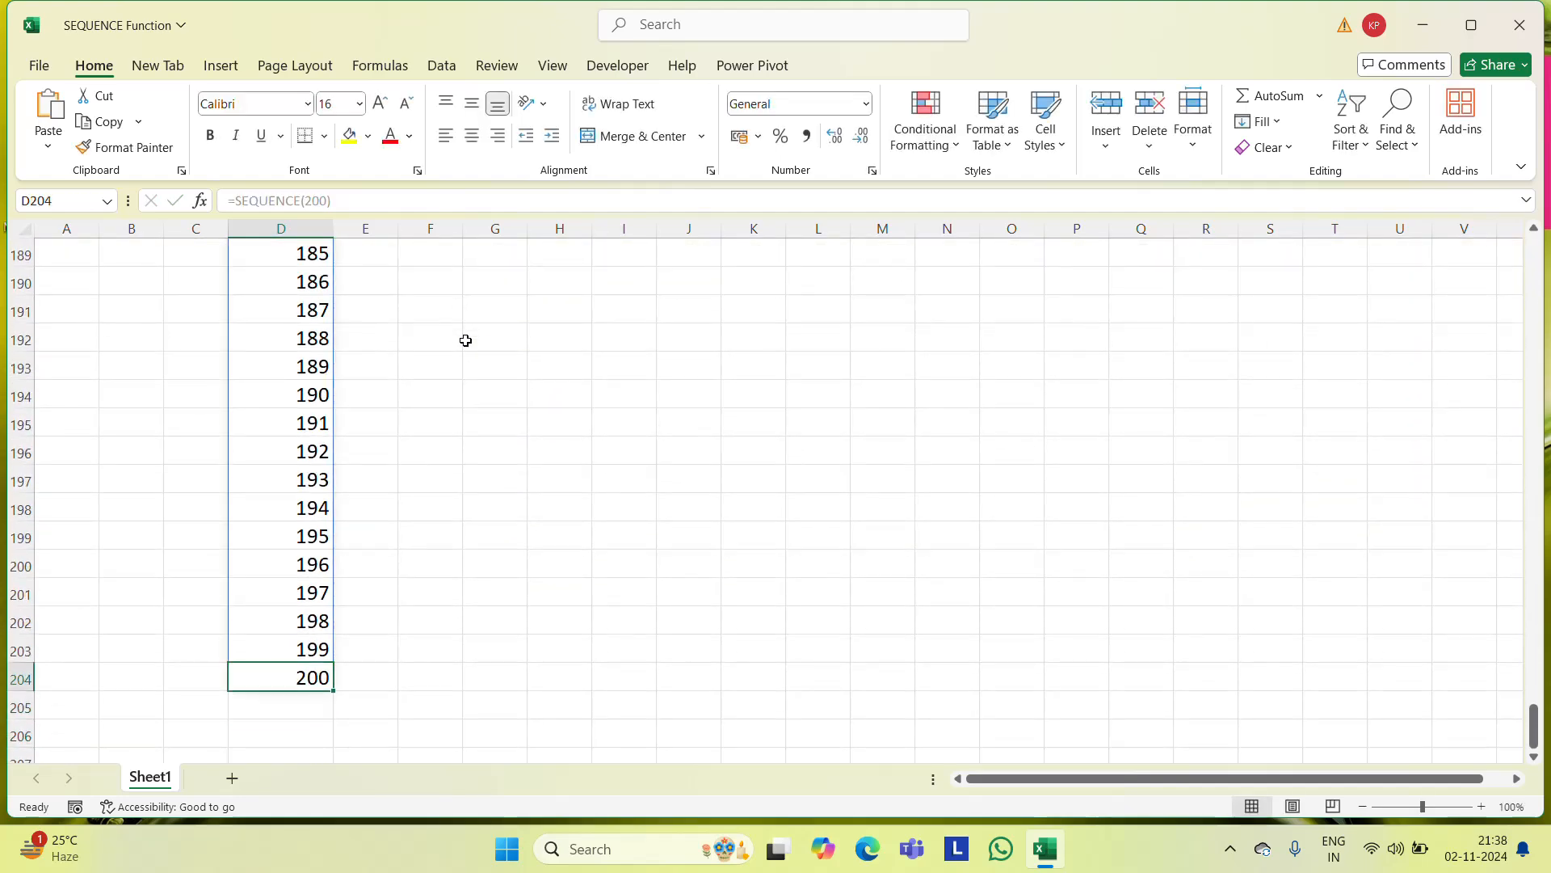
key("ctrl+Up")
key("Up")
key("Down")
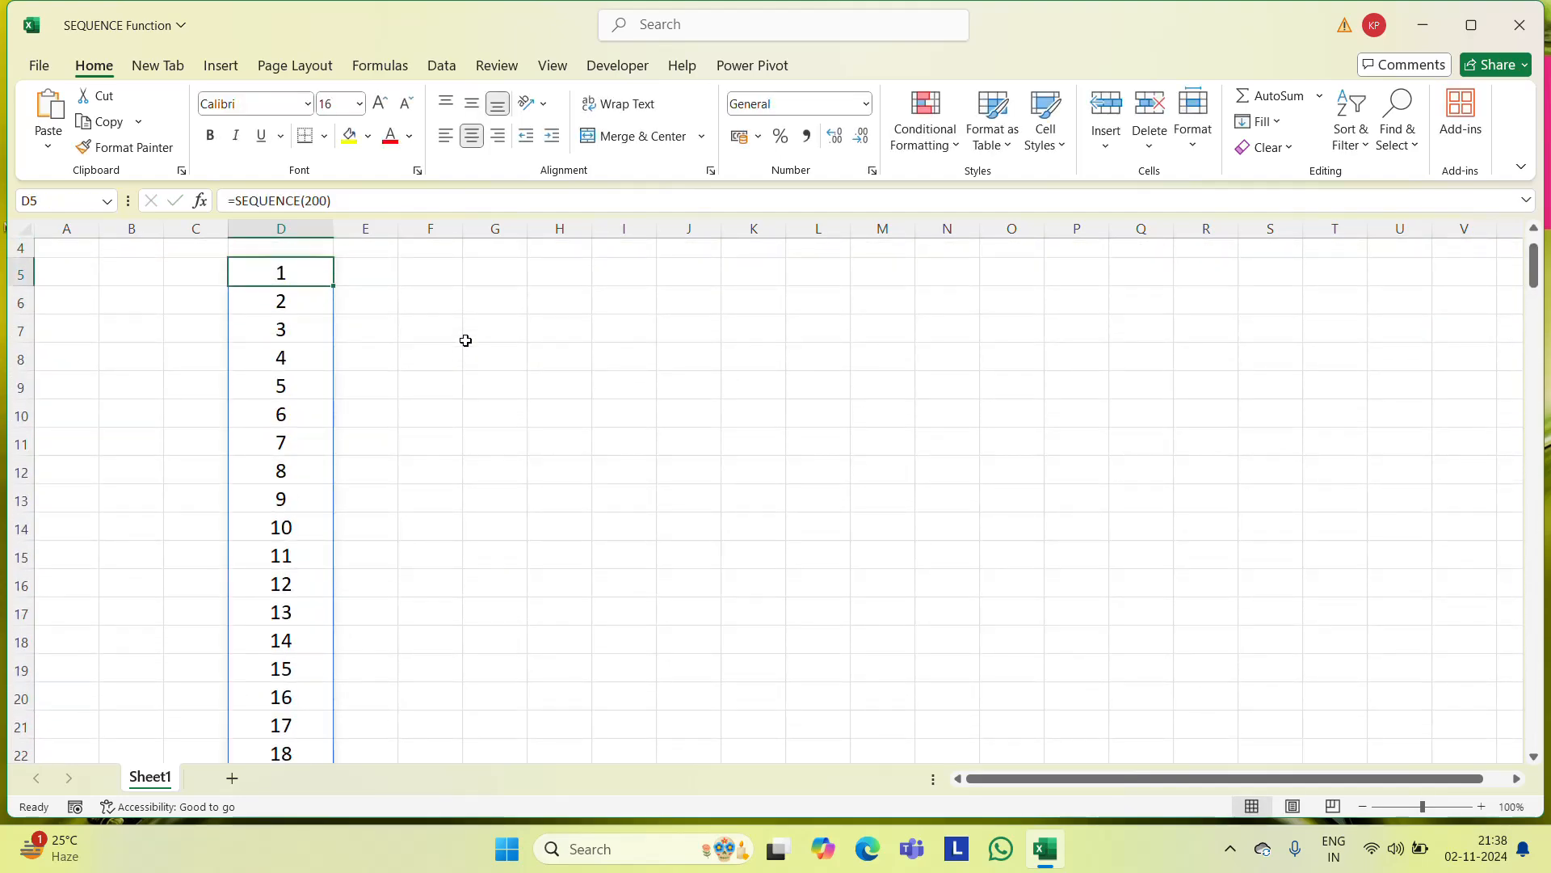
Step: Add a columns argument of 10 to the formula in D5, making it =SEQUENCE(200,10)
key("F2")
key("Left")
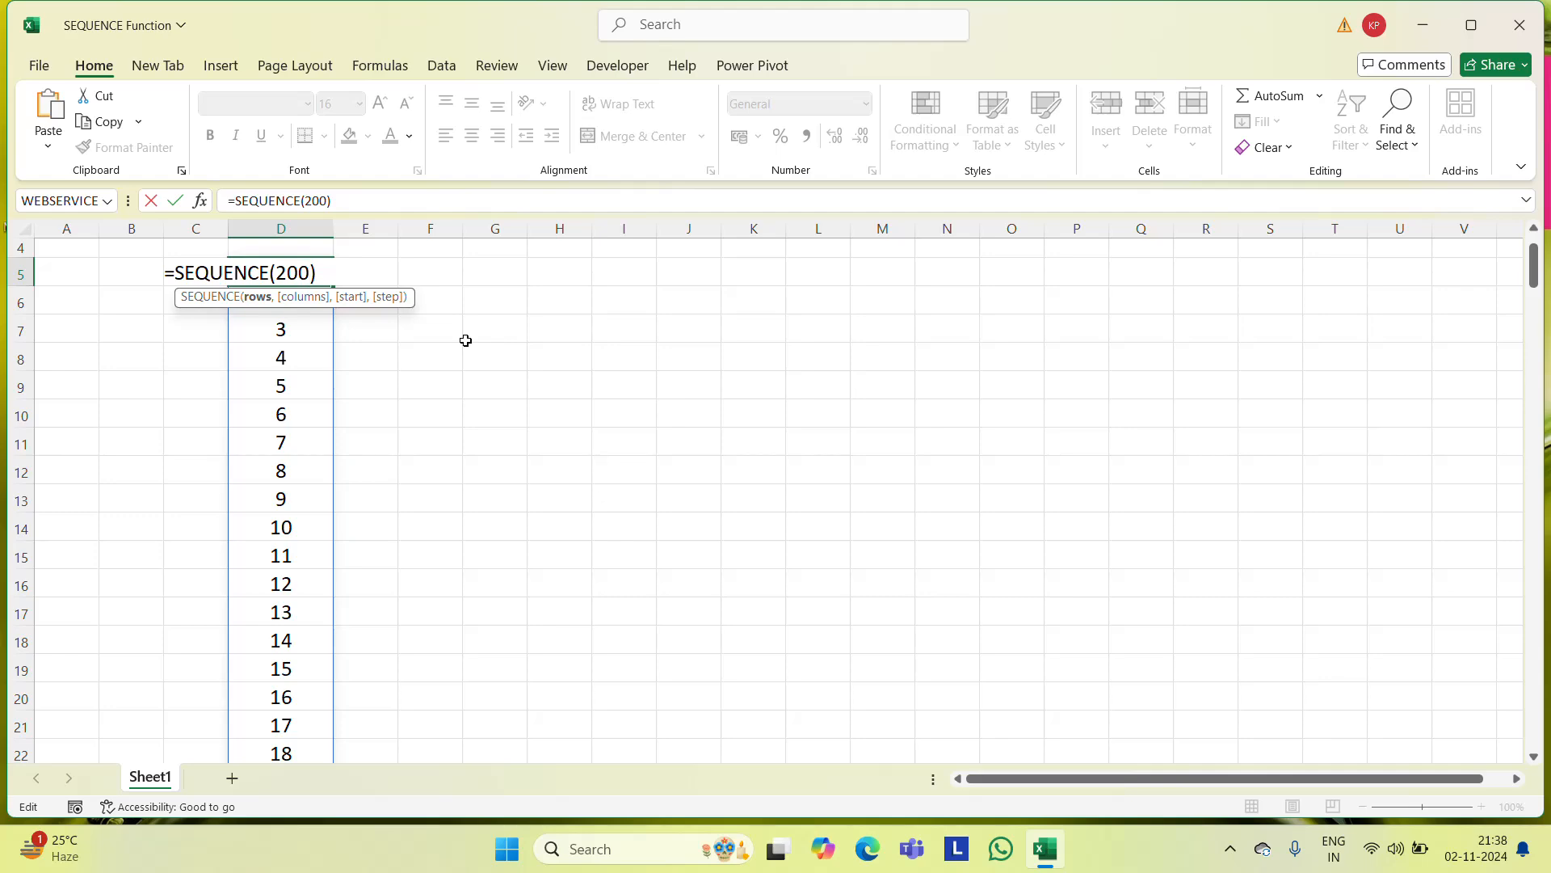
type(",10")
key("Return")
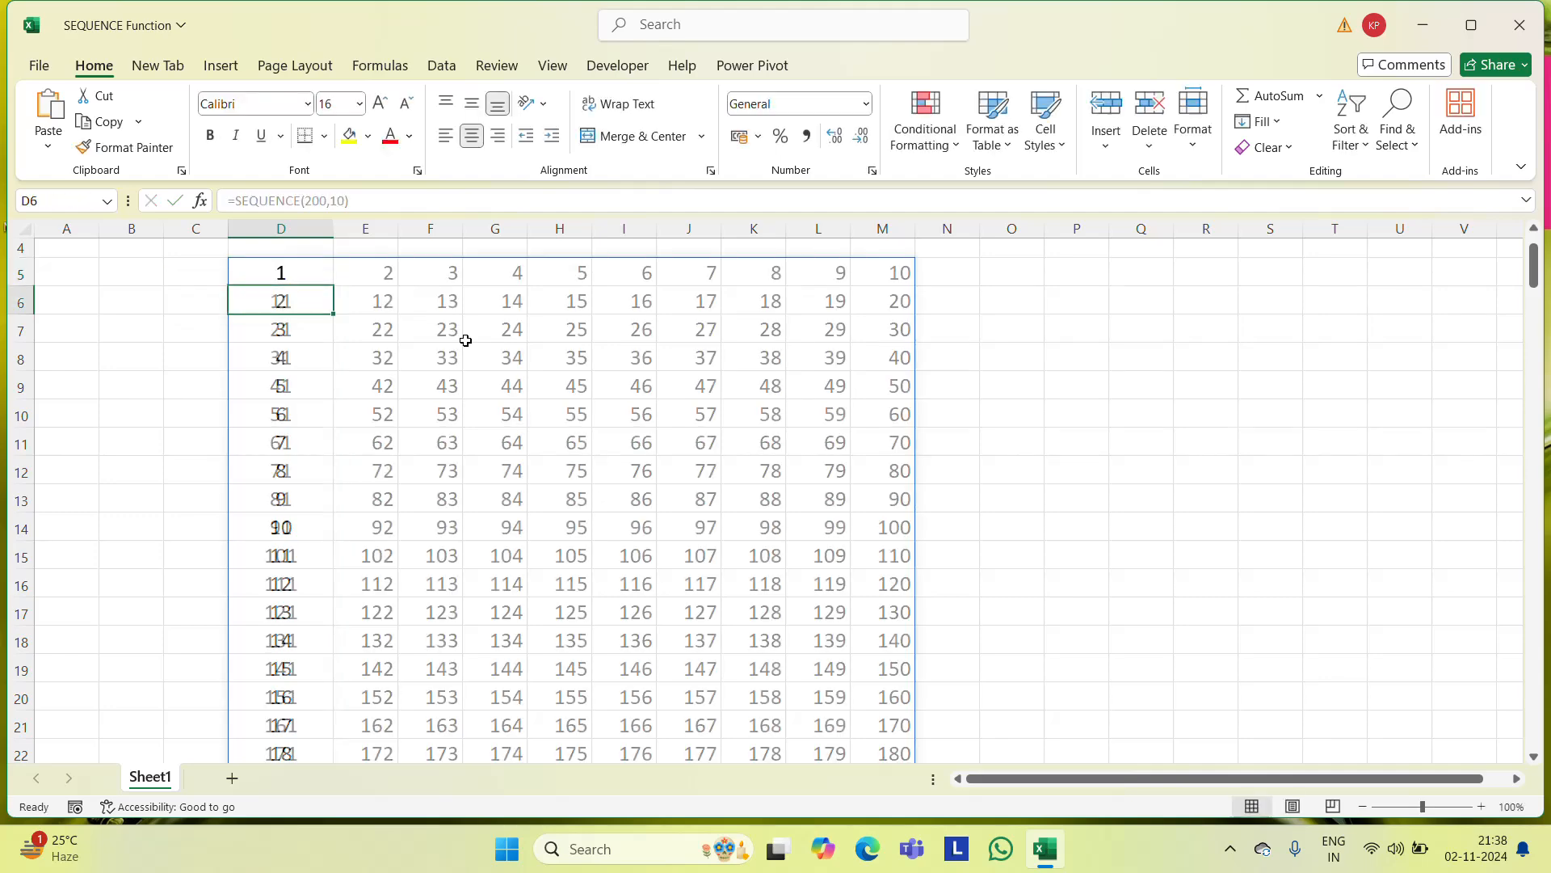
key("Up")
scroll(466, 340, "up", 1)
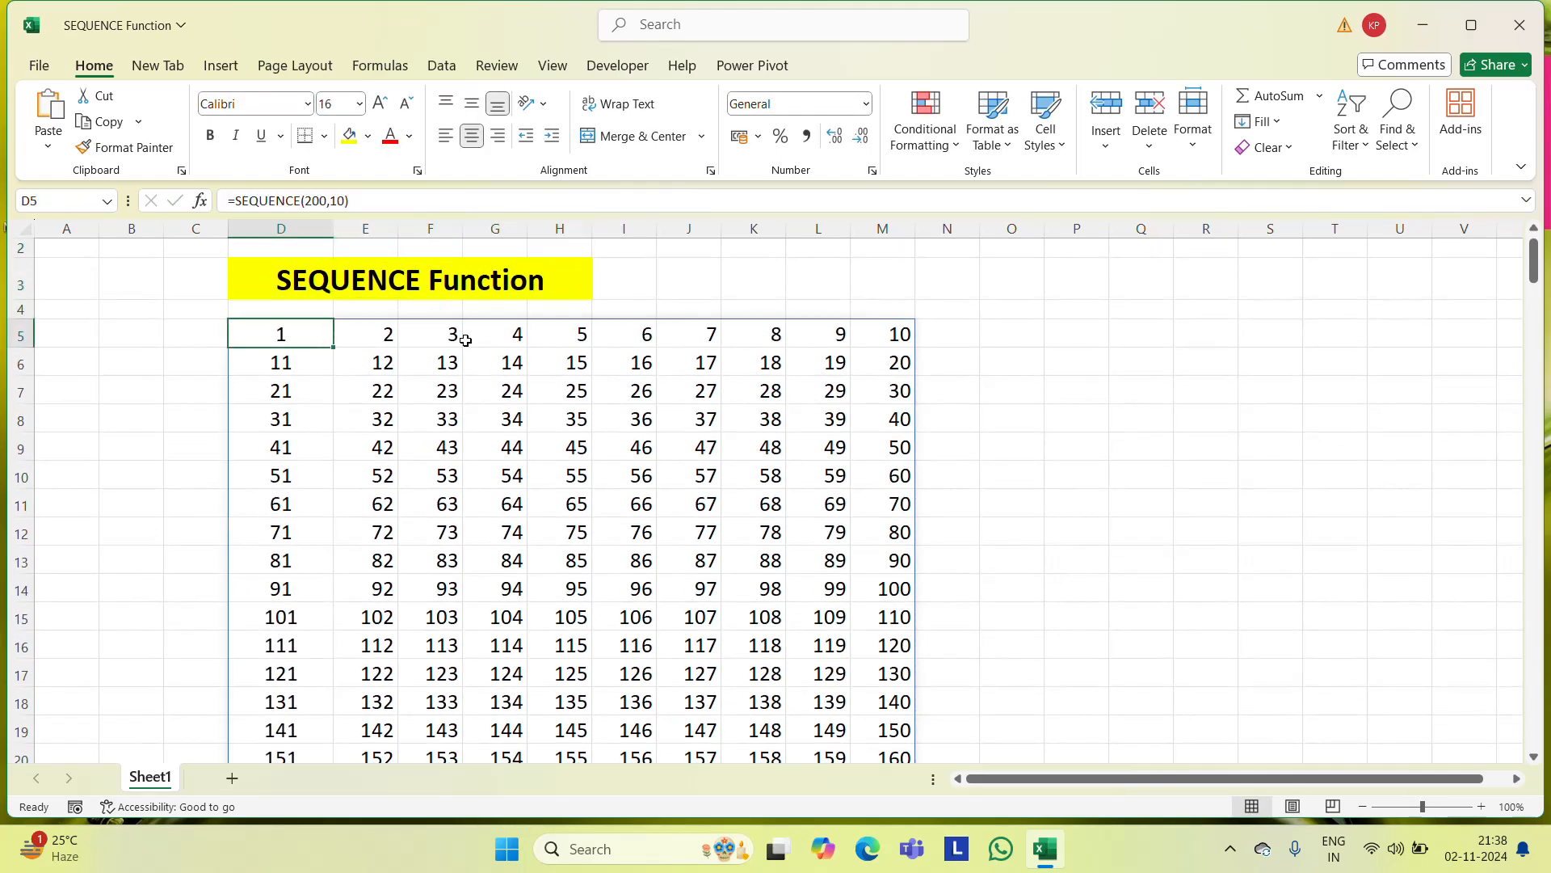
Step: Move across the first row of the spilled grid and back to D5 to review its columns
key("Right")
key("Right")
key("Right")
key("Right")
key("Right")
key("Left")
key("Left")
key("Left")
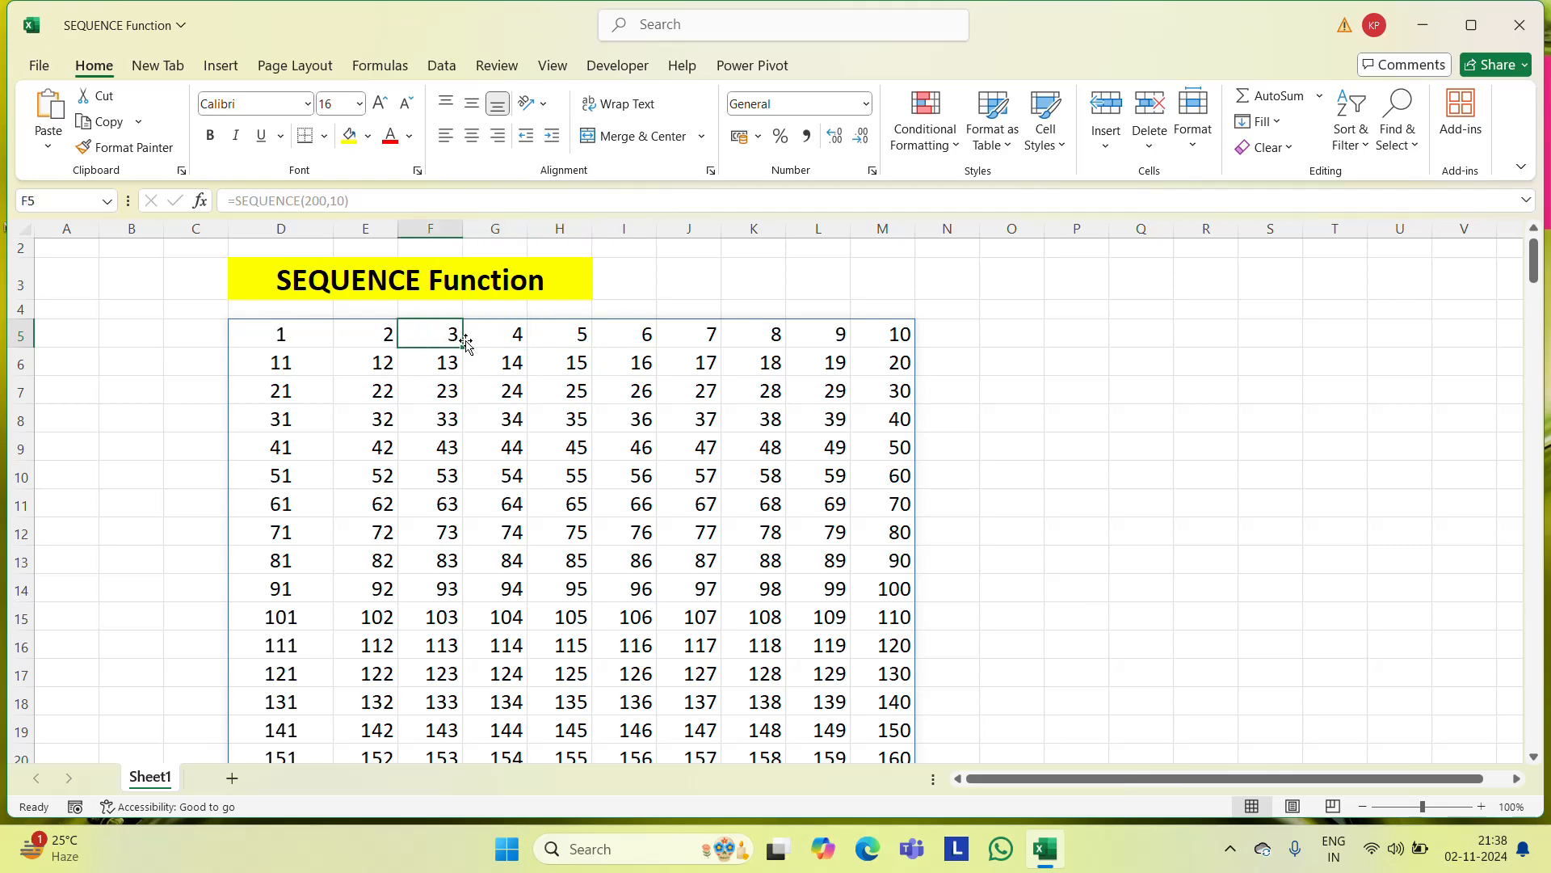
key("Right")
key("Right")
key("Right")
key("Right")
key("Left")
key("Left")
key("Left")
key("Left")
key("Left")
key("Left")
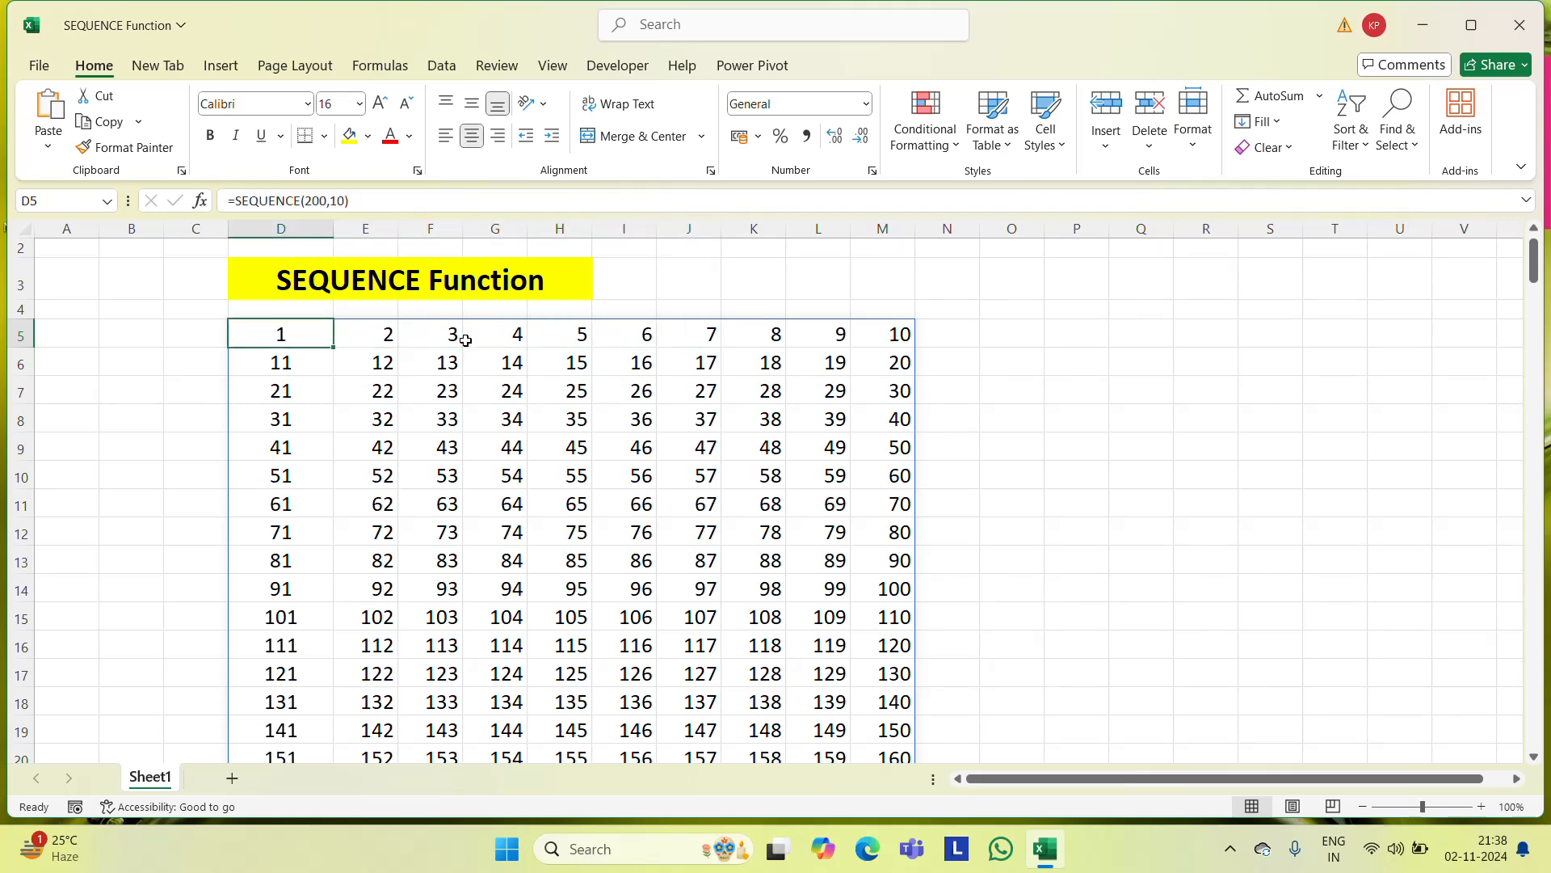
Step: Jump to the last row of the =SEQUENCE(200,10) grid and return to D5 to check its extent
key("ctrl+Down")
key("Up")
key("ctrl+Up")
scroll(466, 340, "up", 1)
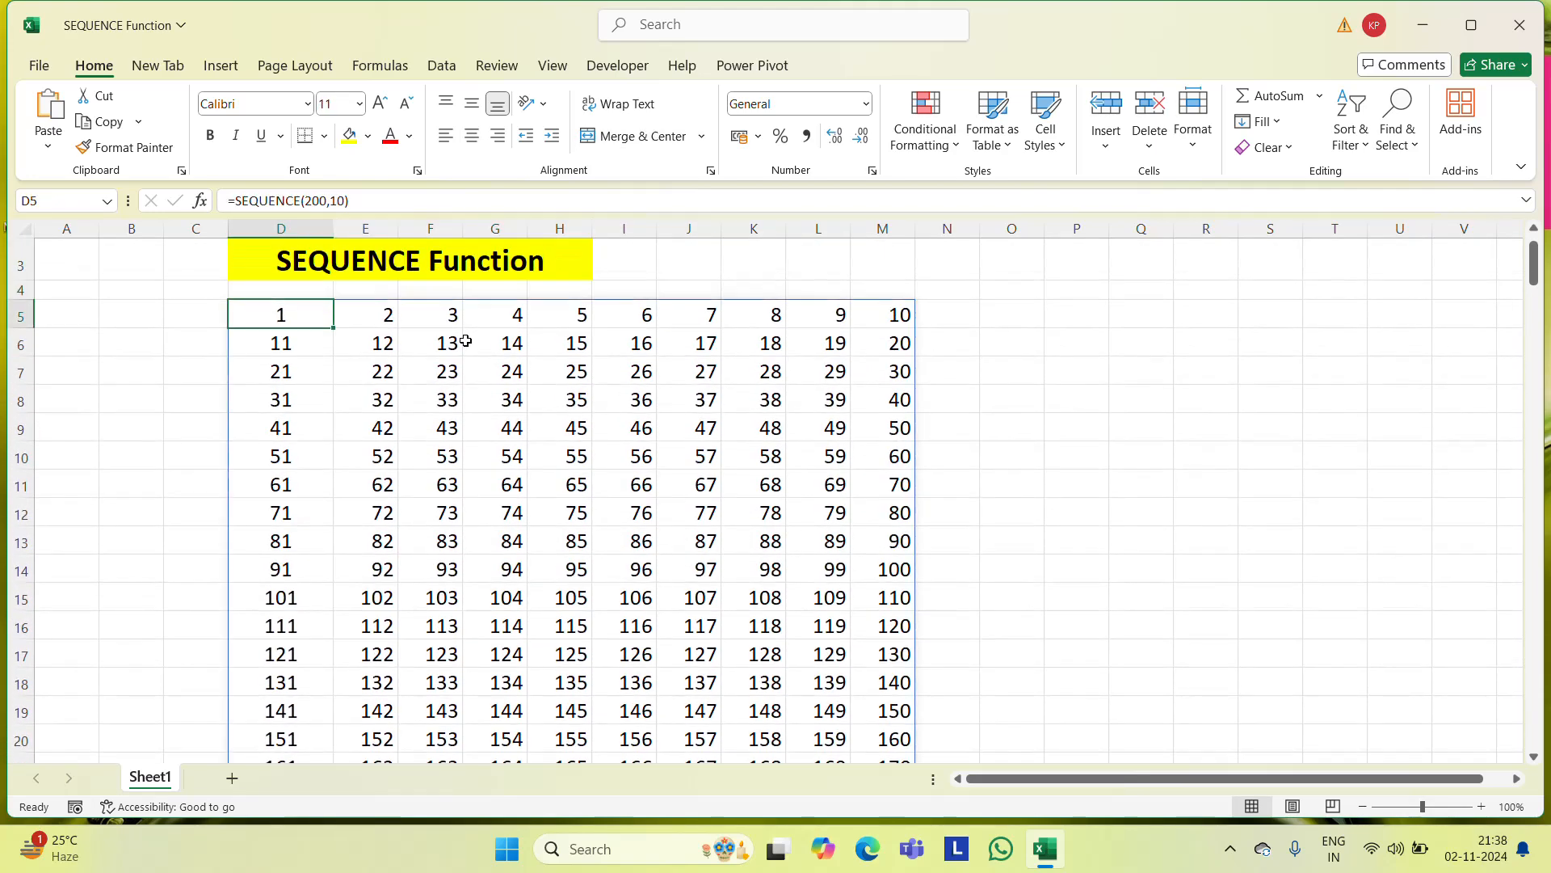
key("Up")
key("Up")
key("Up")
key("Up")
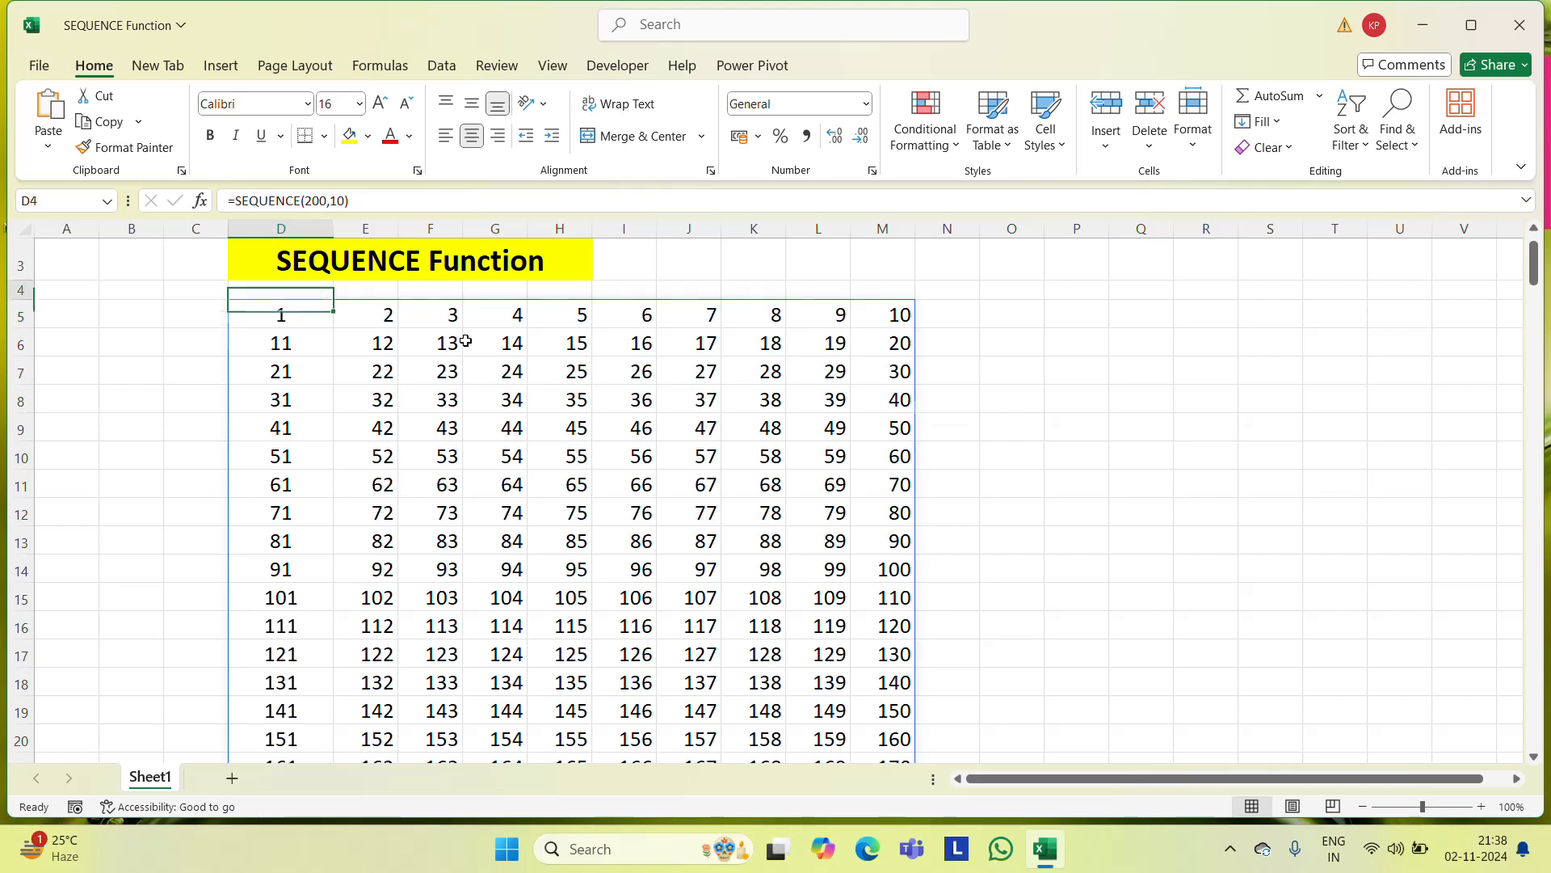
key("Down")
key("Down")
key("Down")
key("Down")
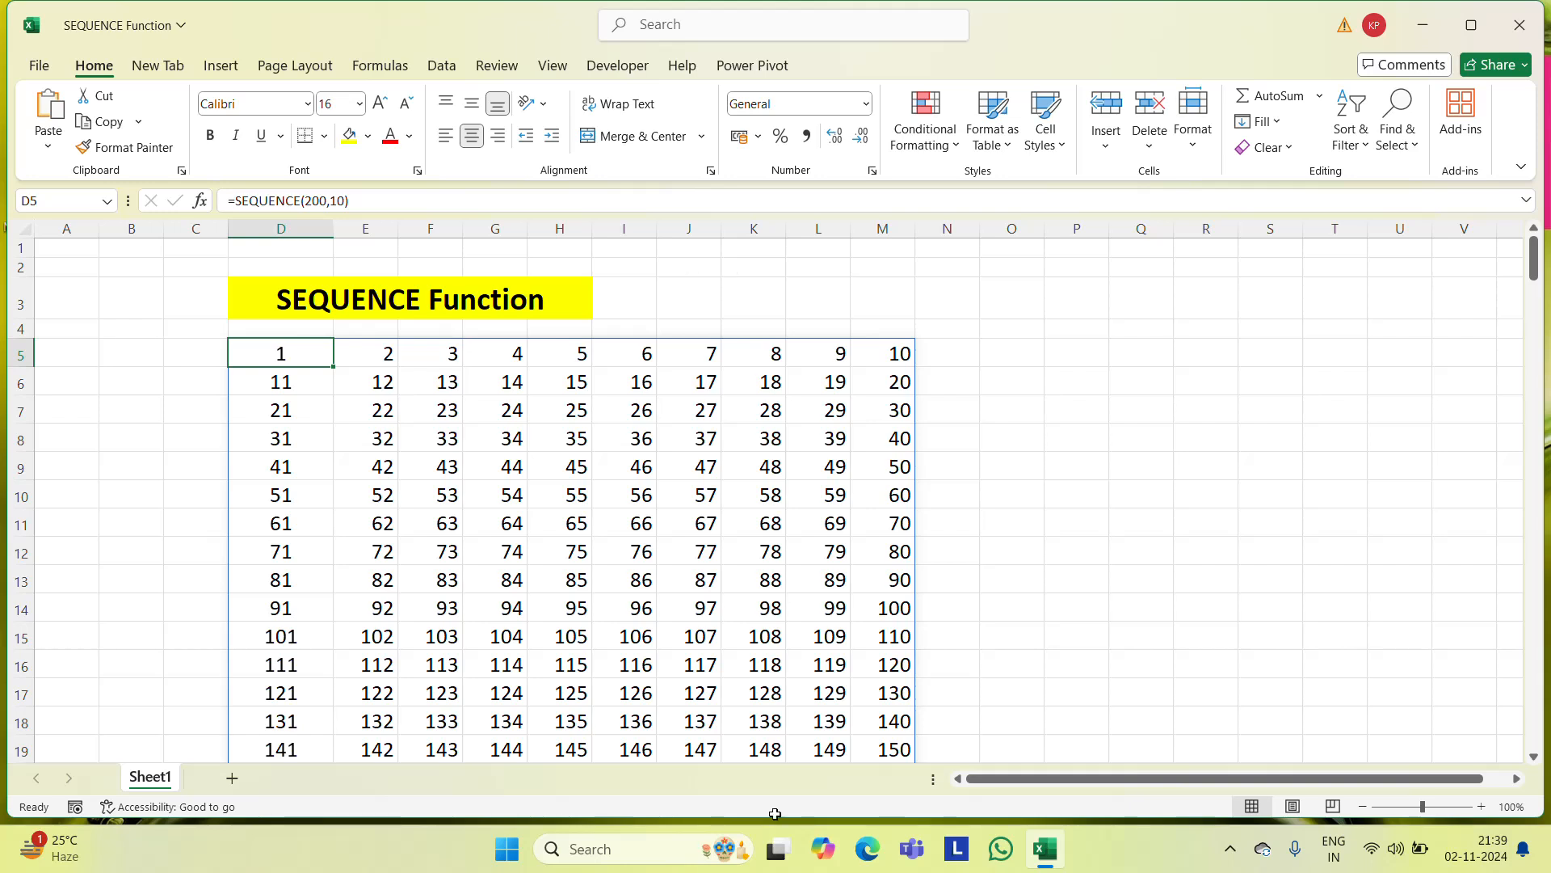
left_click(1230, 848)
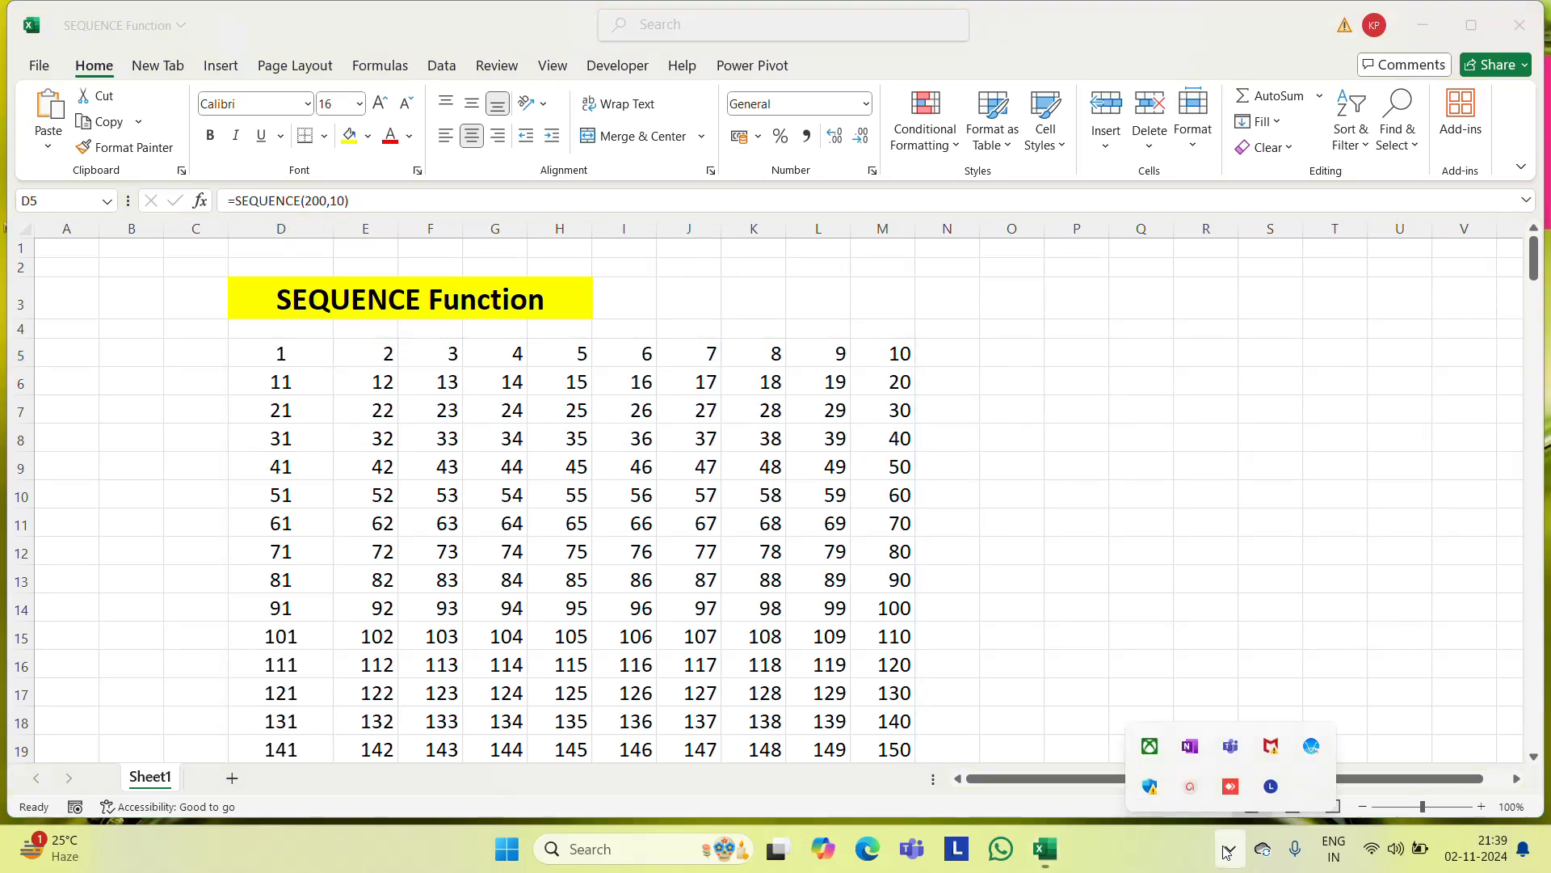
left_click(1192, 789)
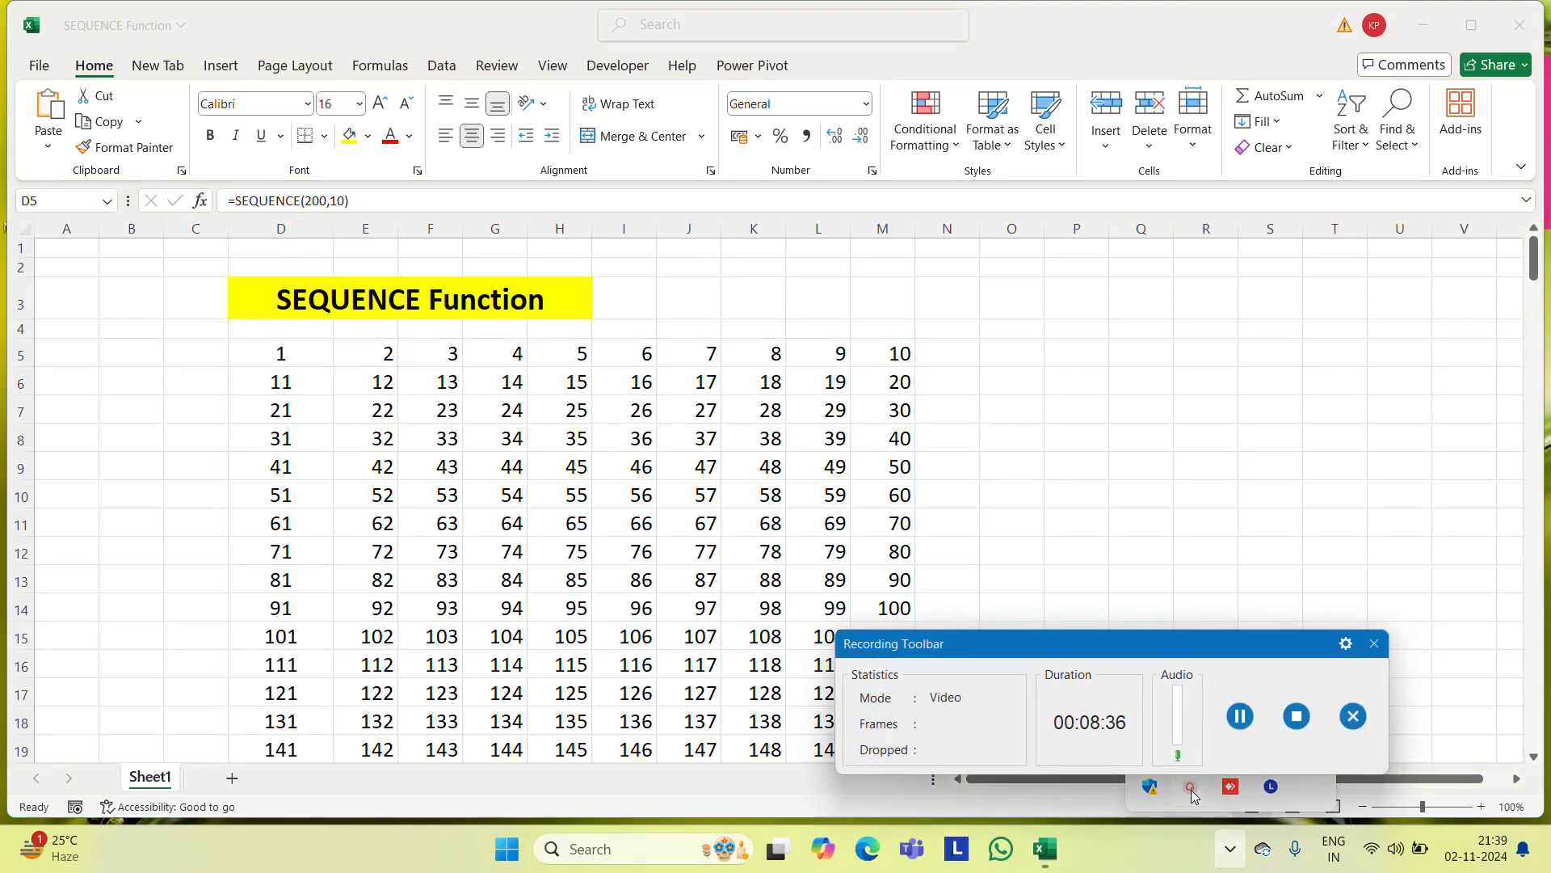